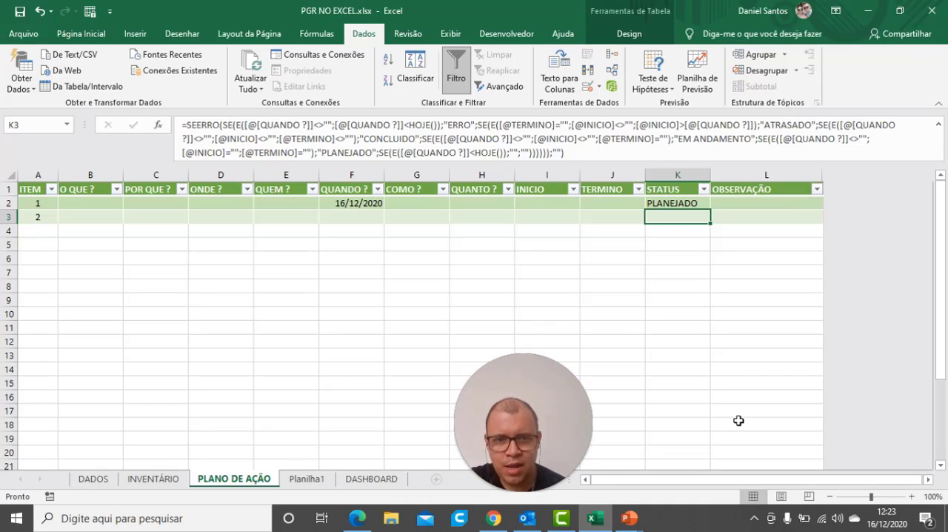
Examine the status formula in cells K2 and K3 of the STATUS column on the PLANO DE AÇÃO sheet
left_click(688, 202)
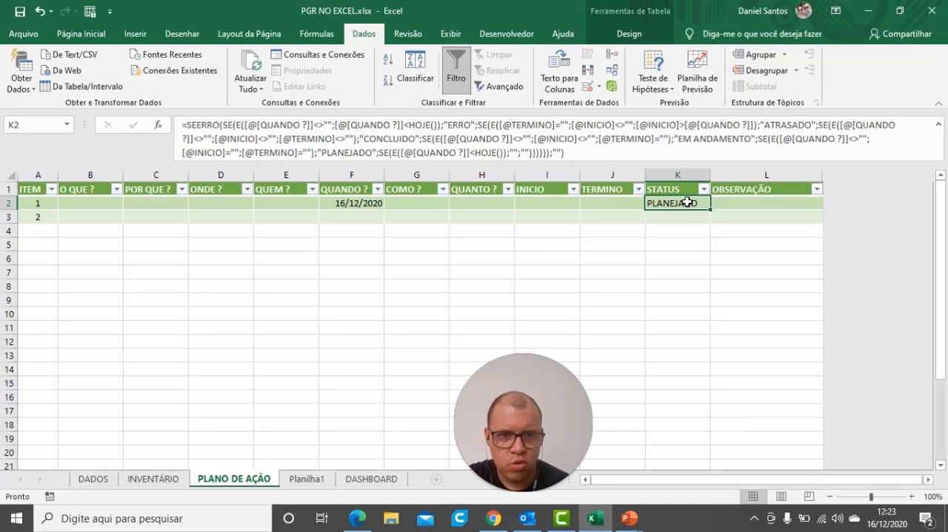
left_click(678, 217)
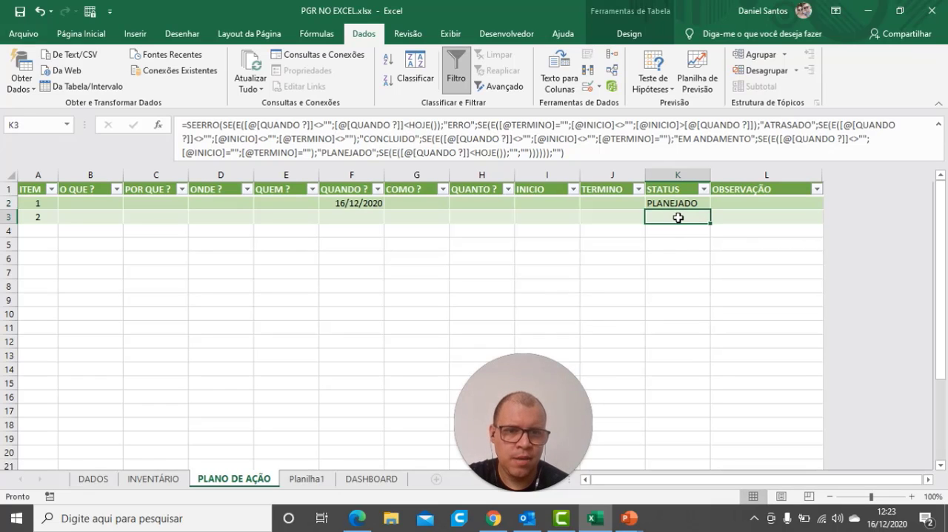
left_click(680, 206)
left_click(681, 254)
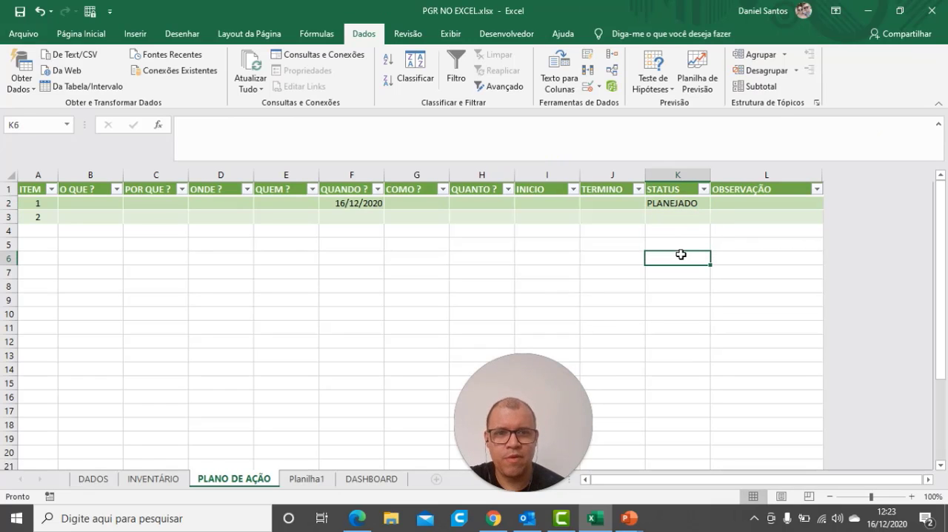
left_click(684, 217)
left_click(683, 206)
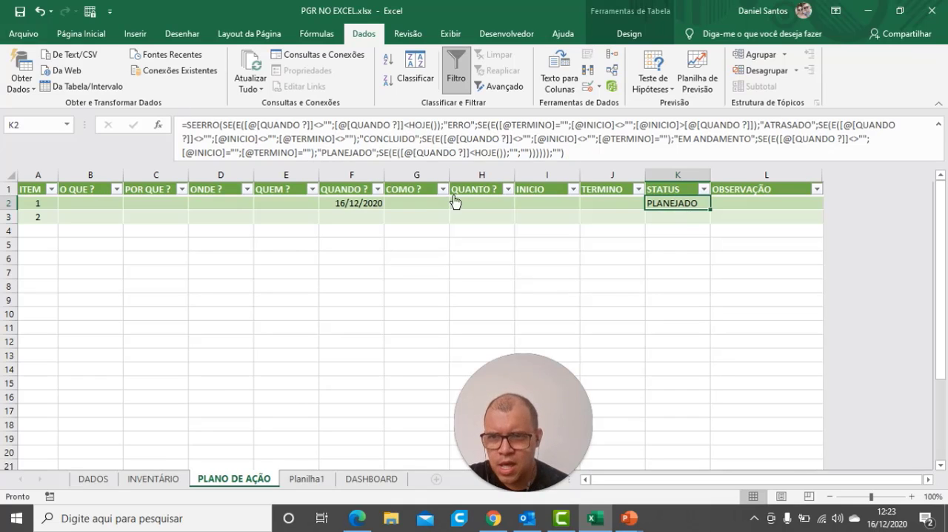
left_click(643, 288)
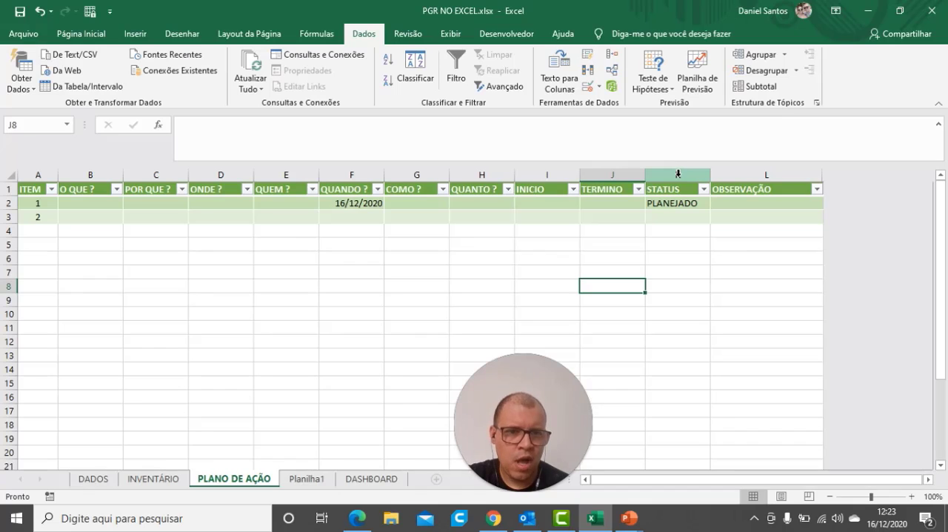
left_click(673, 202)
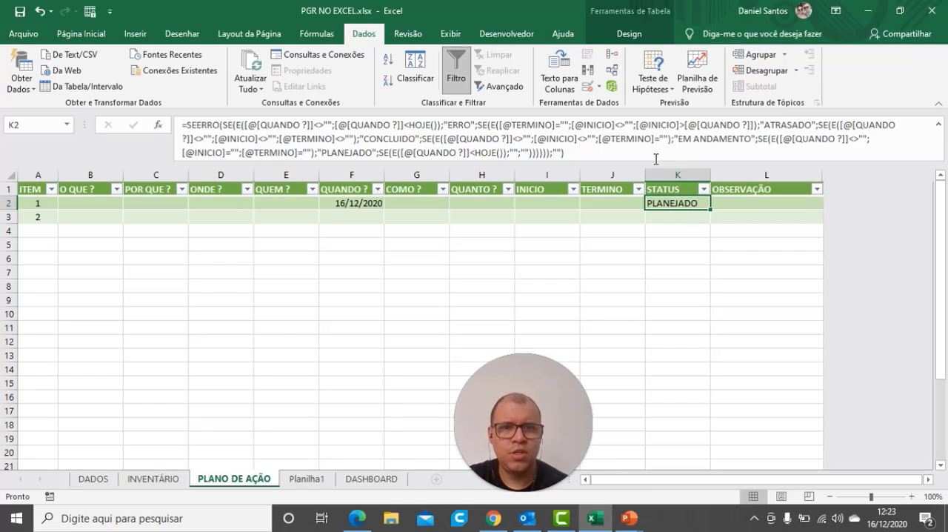
left_click(709, 276)
Start a conditional formatting rule on the whole STATUS column for cell values equal to PLANEJADO
left_click(673, 174)
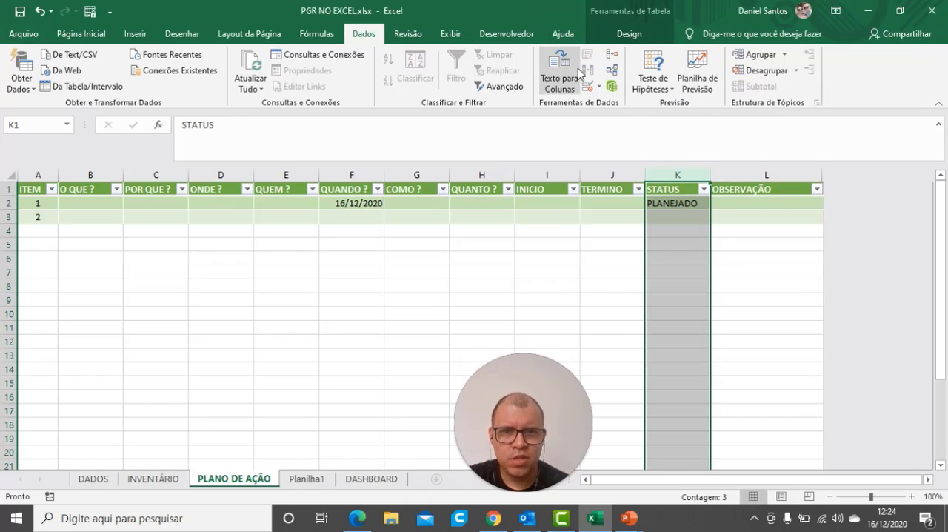
left_click(81, 33)
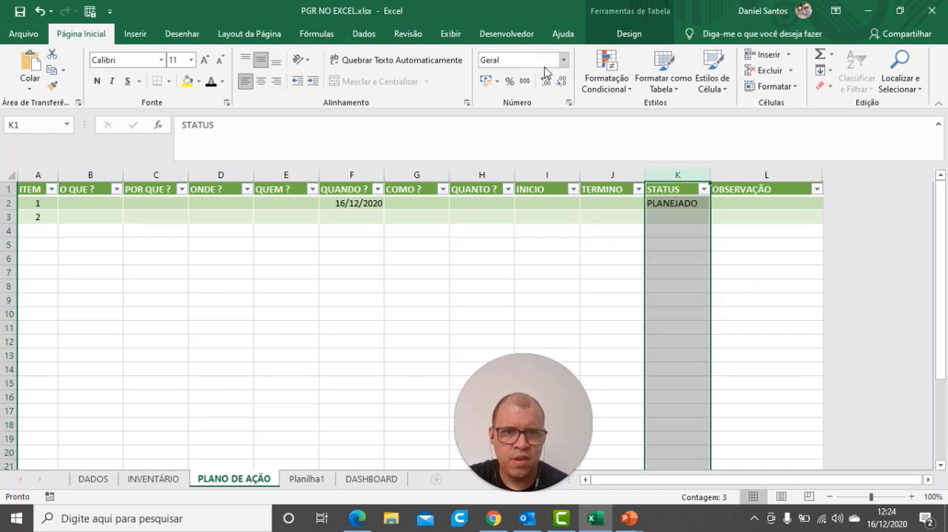
left_click(606, 77)
mouse_move(685, 113)
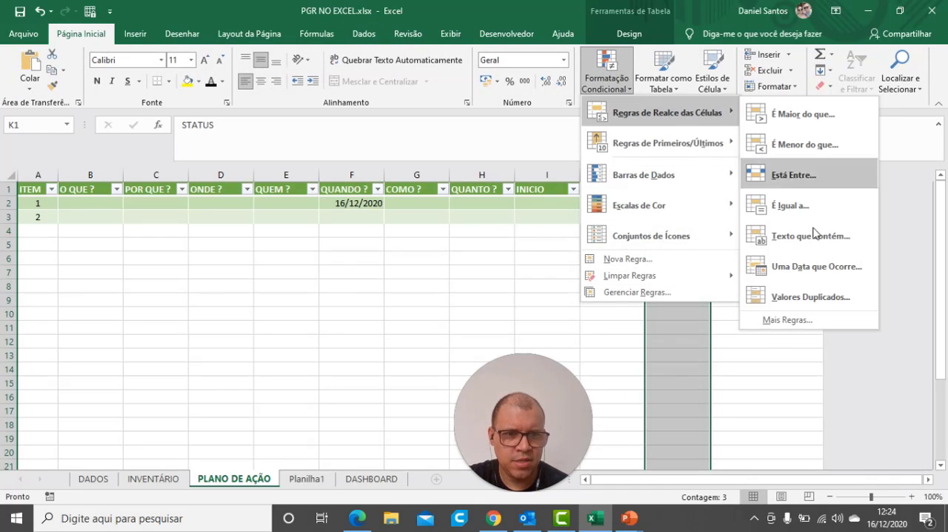
left_click(793, 324)
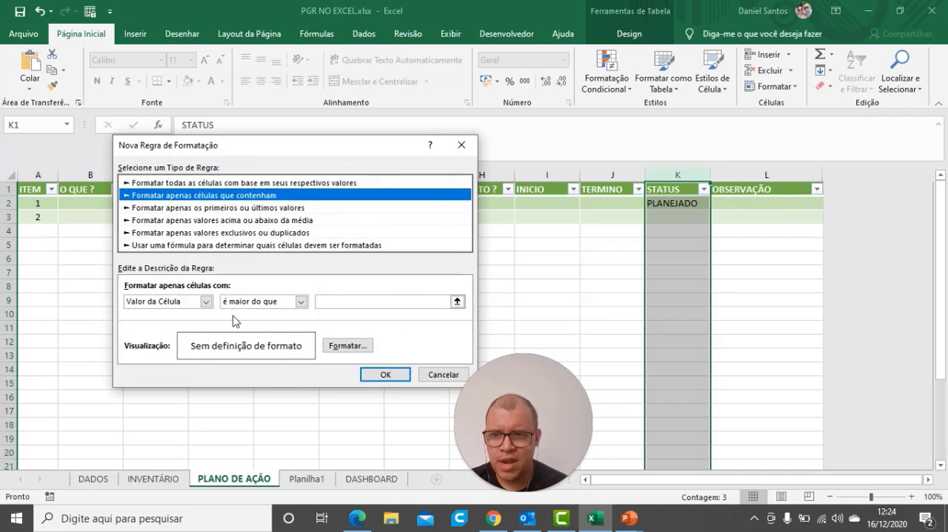
left_click(301, 302)
left_click(245, 333)
left_click(337, 302)
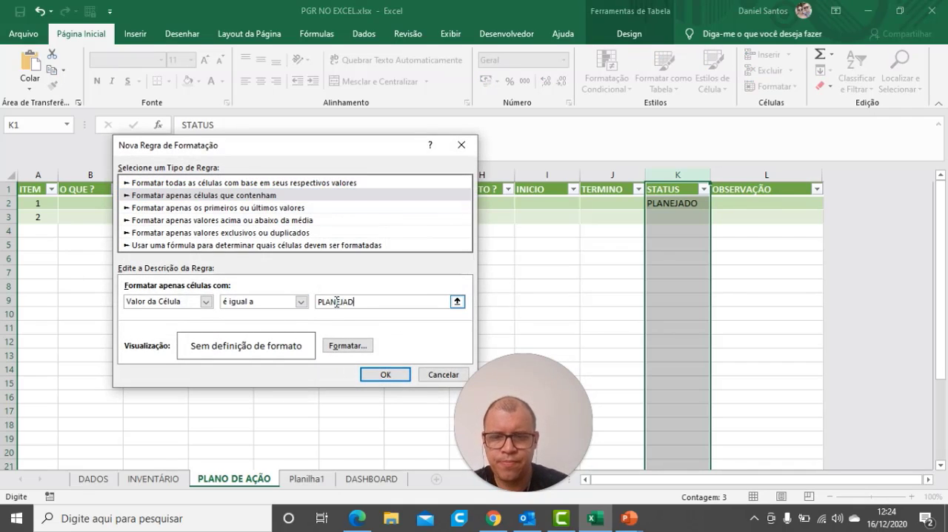
Give the PLANEJADO rule a light gold background fill and apply it to the STATUS column
left_click(348, 346)
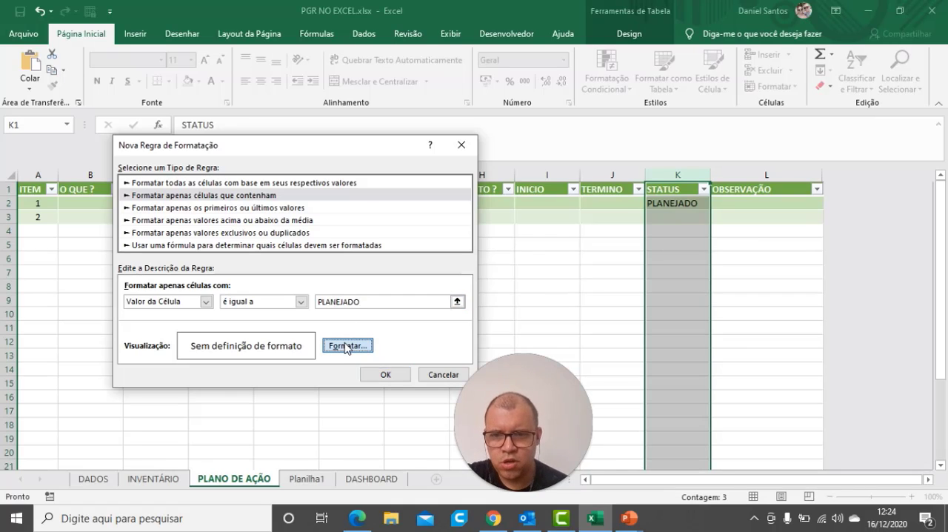
left_click(257, 92)
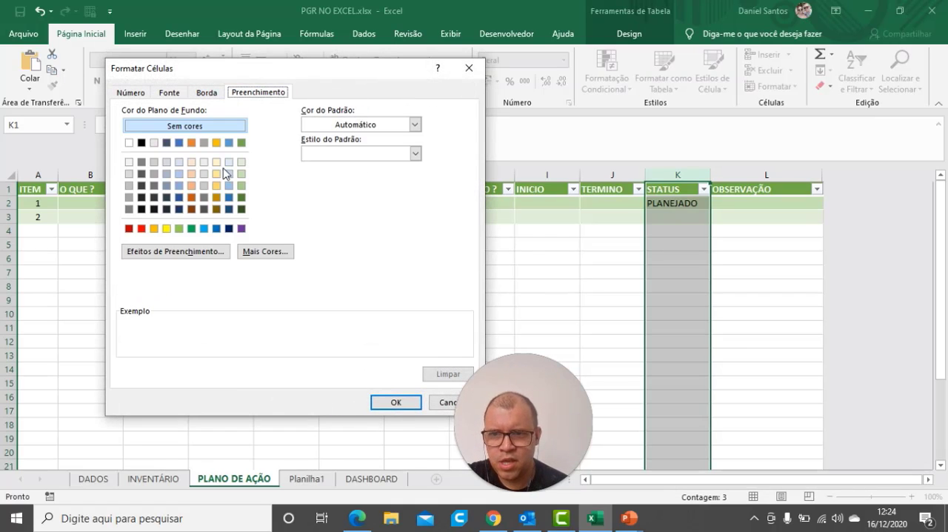
left_click(217, 185)
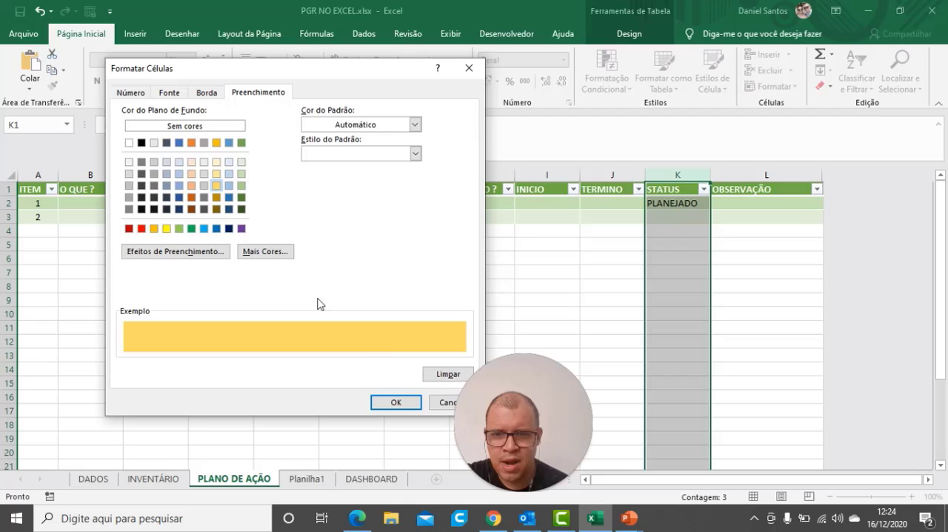
left_click(385, 401)
left_click(391, 375)
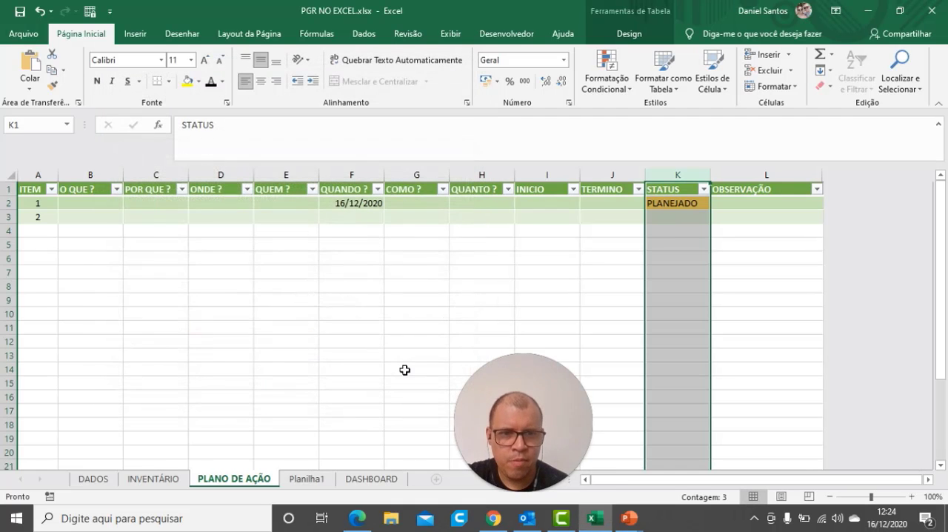
Start another conditional formatting rule on the STATUS column for cell values equal to ATRASADO
left_click(603, 83)
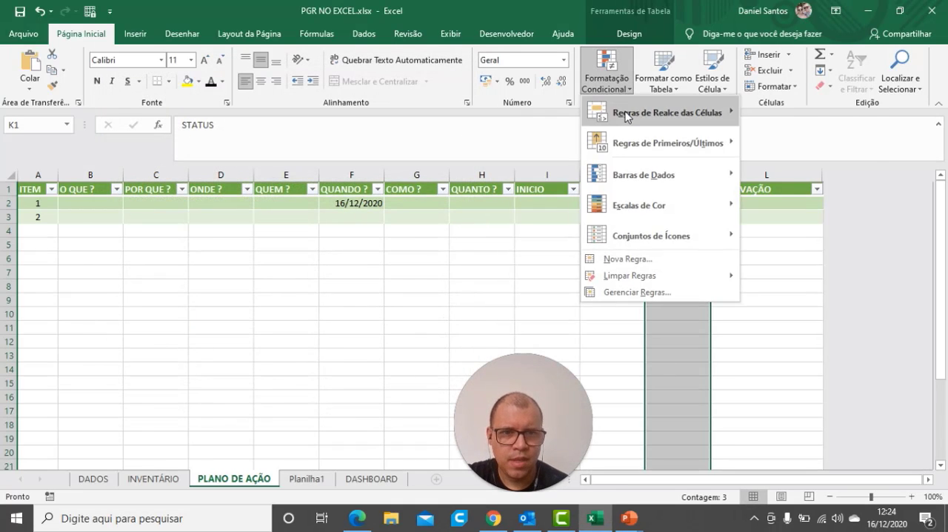
mouse_move(632, 115)
left_click(788, 320)
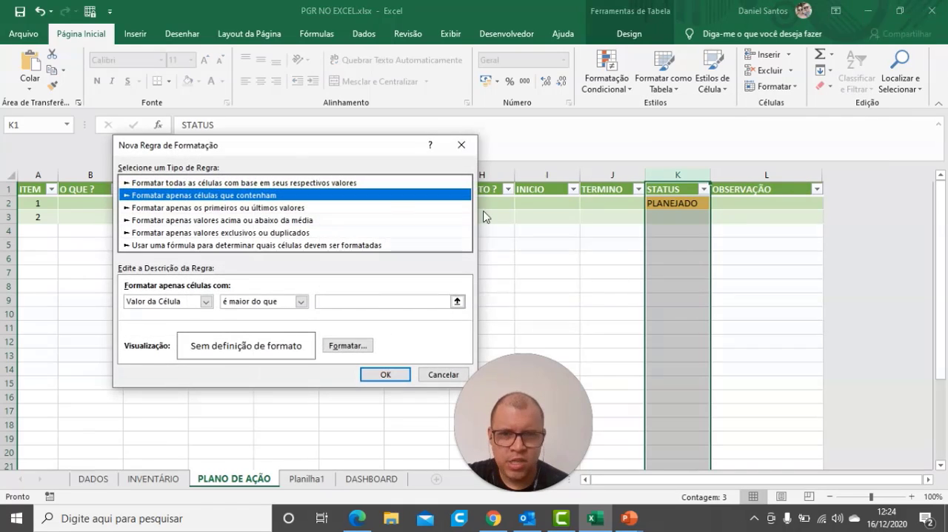
left_click(264, 302)
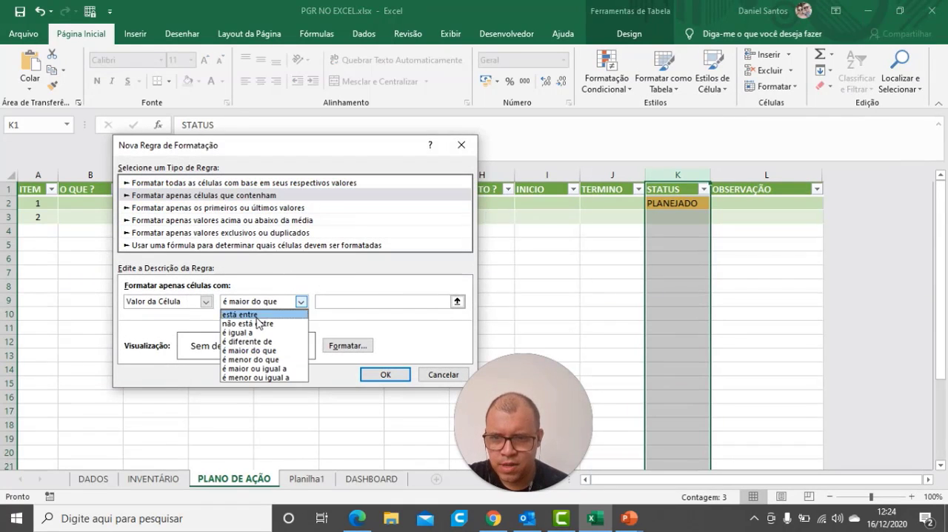
left_click(250, 333)
left_click(332, 302)
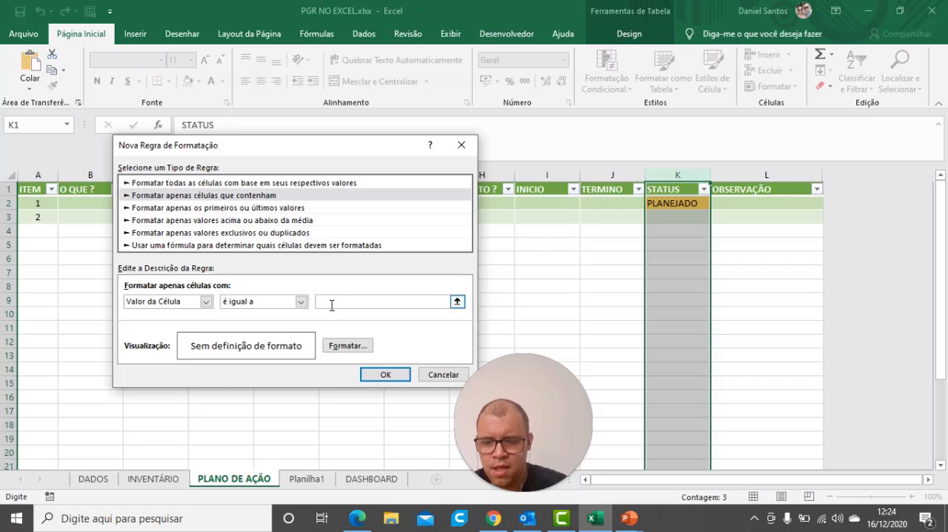
type("ATRASADO")
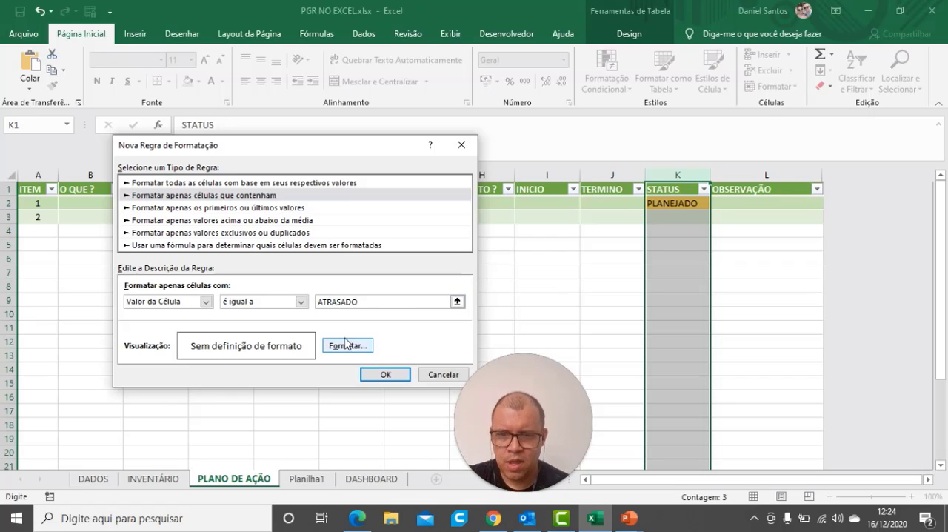
Give the ATRASADO rule a light orange background fill and apply it to the STATUS column
left_click(347, 346)
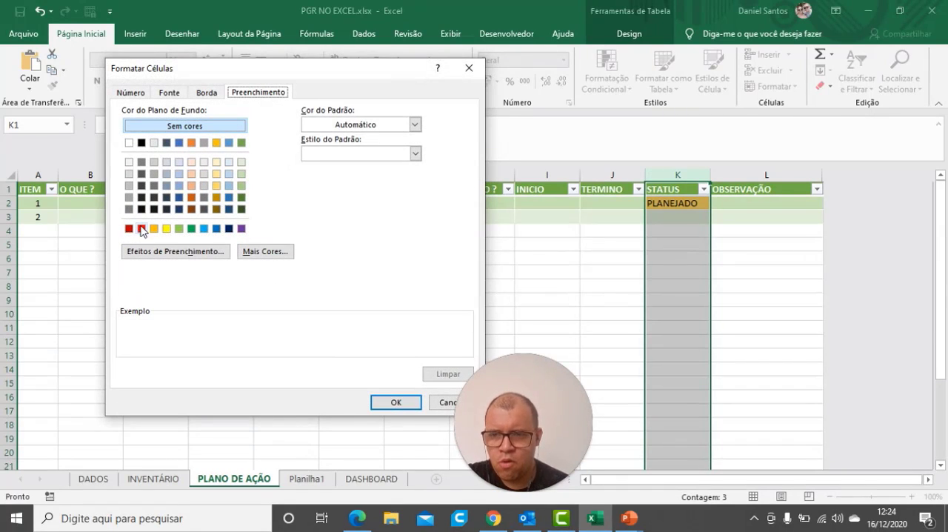
left_click(191, 186)
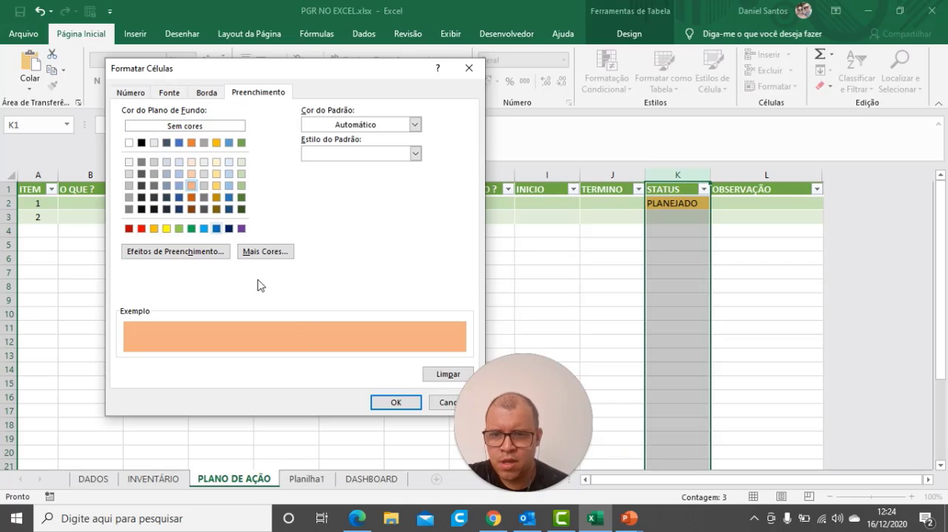
left_click(382, 406)
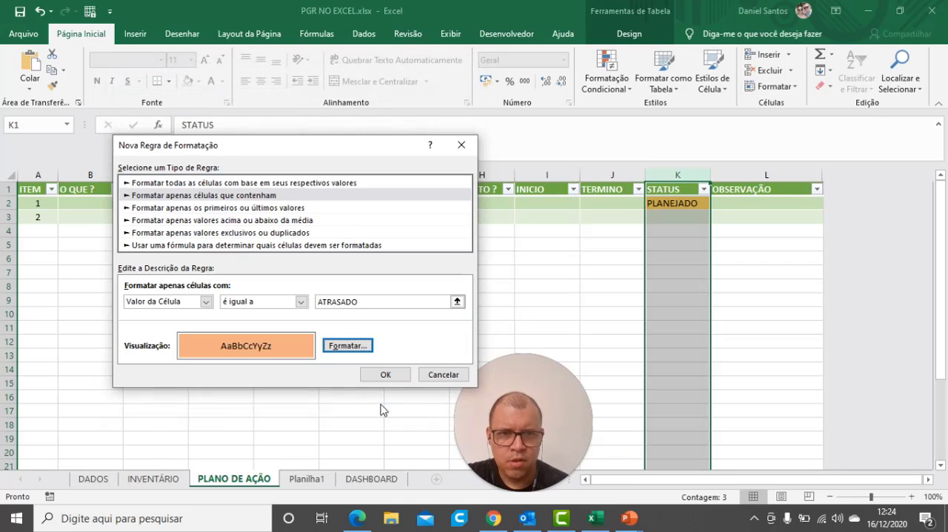
left_click(385, 374)
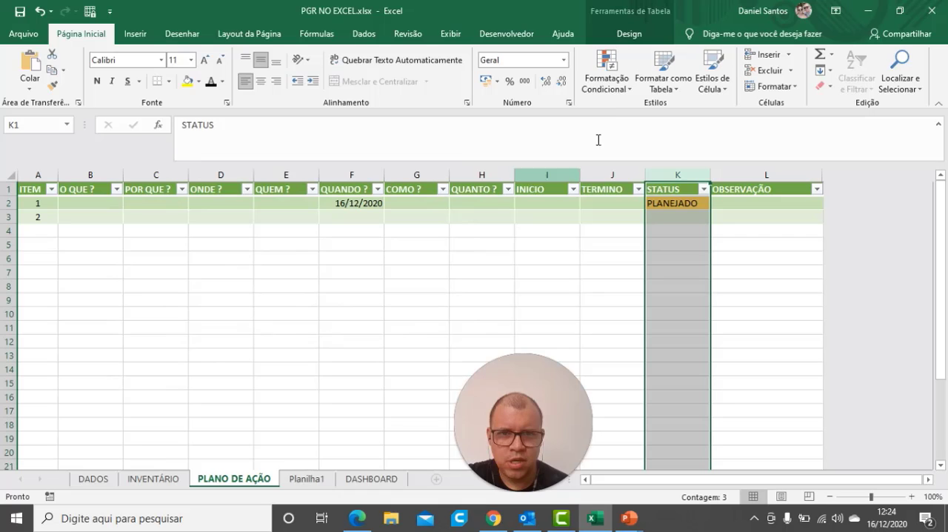
Start a conditional formatting rule on the STATUS column for cell values equal to EM ANDAMENTO
left_click(619, 88)
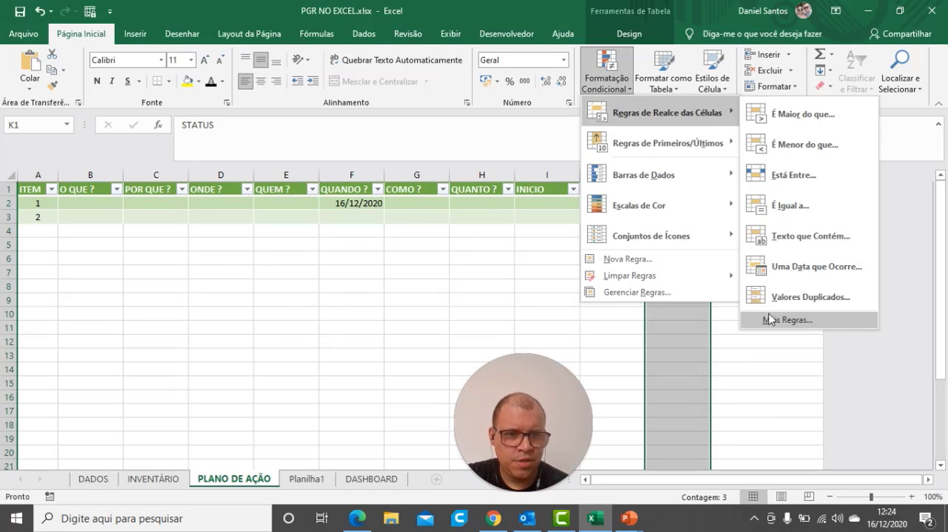
left_click(768, 319)
left_click(302, 301)
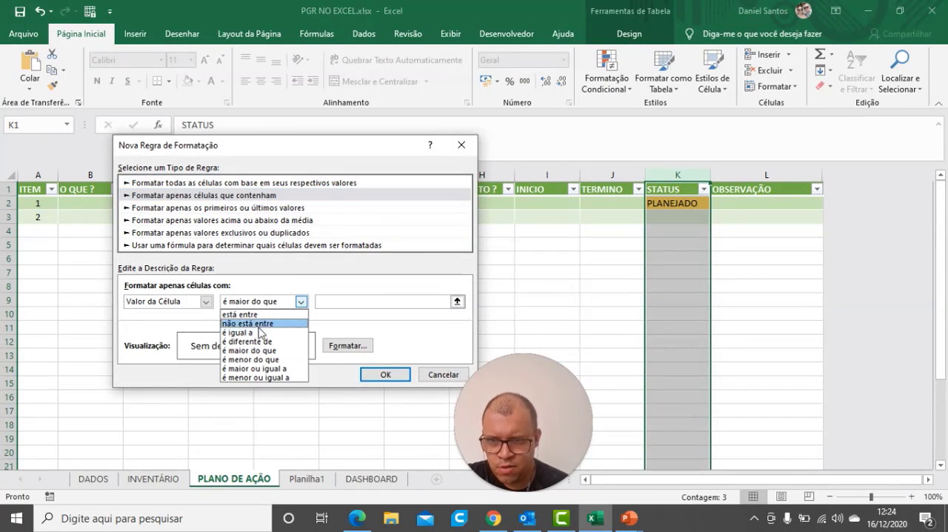
left_click(255, 334)
left_click(334, 302)
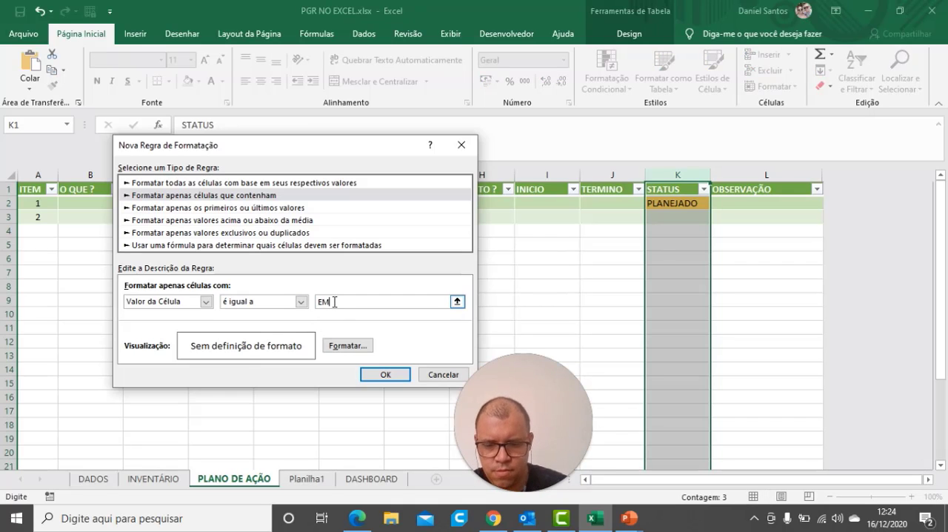
type("EM ANDAMENTO")
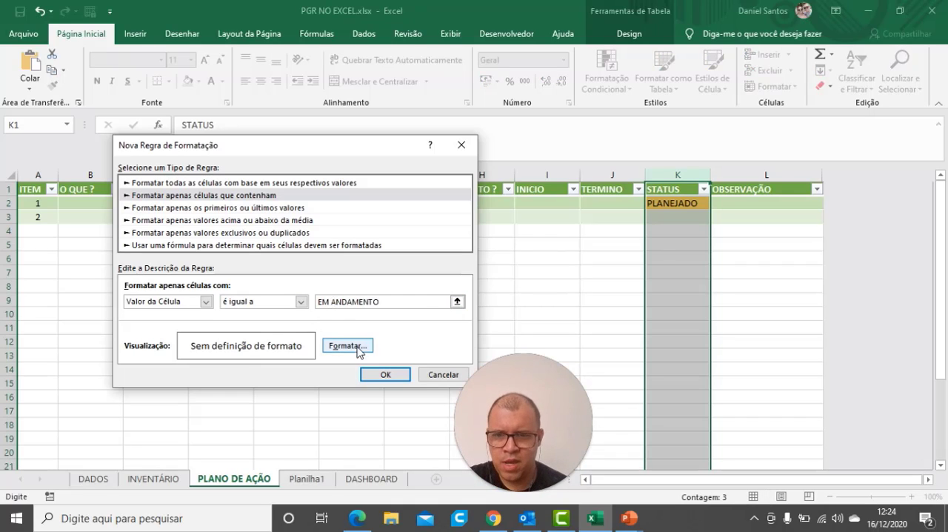
Give the EM ANDAMENTO rule a bright yellow background fill and apply it to the STATUS column
left_click(347, 345)
left_click(166, 228)
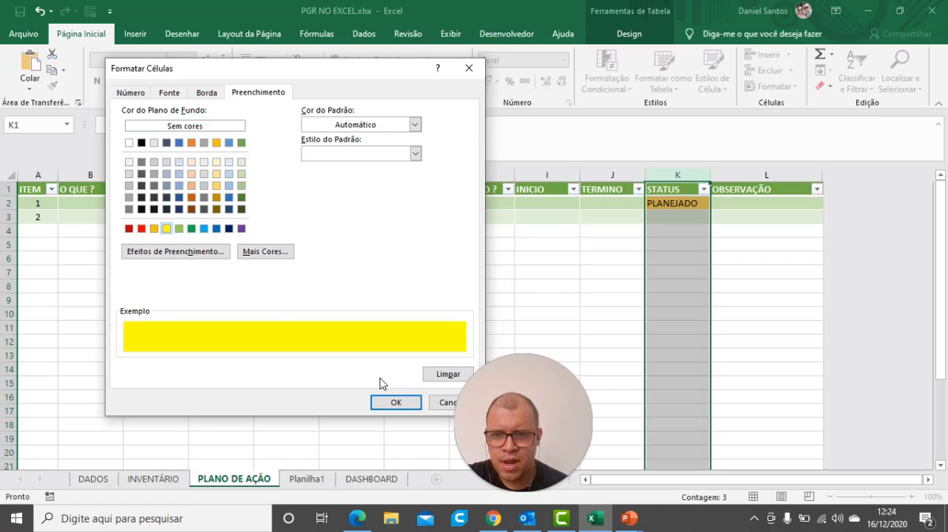
left_click(390, 401)
left_click(385, 375)
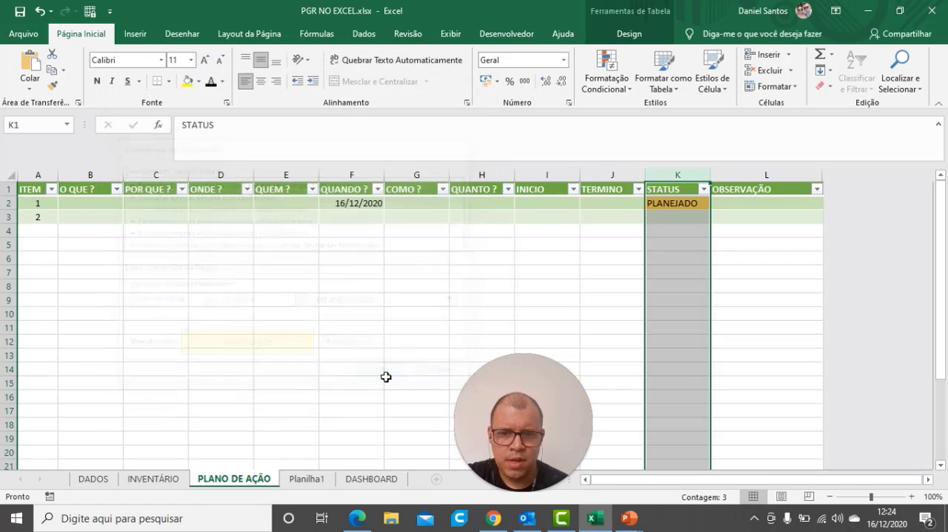
Start a conditional formatting rule on the STATUS column for cell values equal to CONCLUIDO
left_click(608, 83)
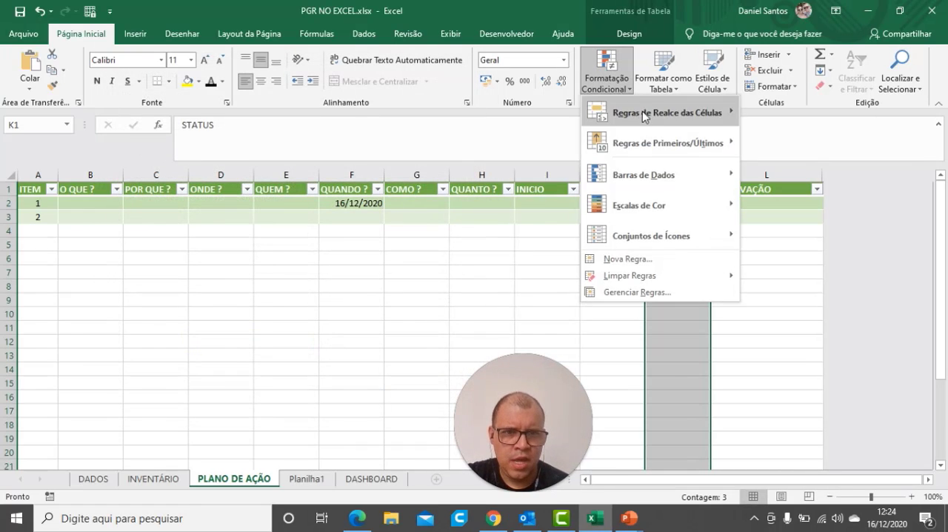
mouse_move(645, 111)
left_click(792, 320)
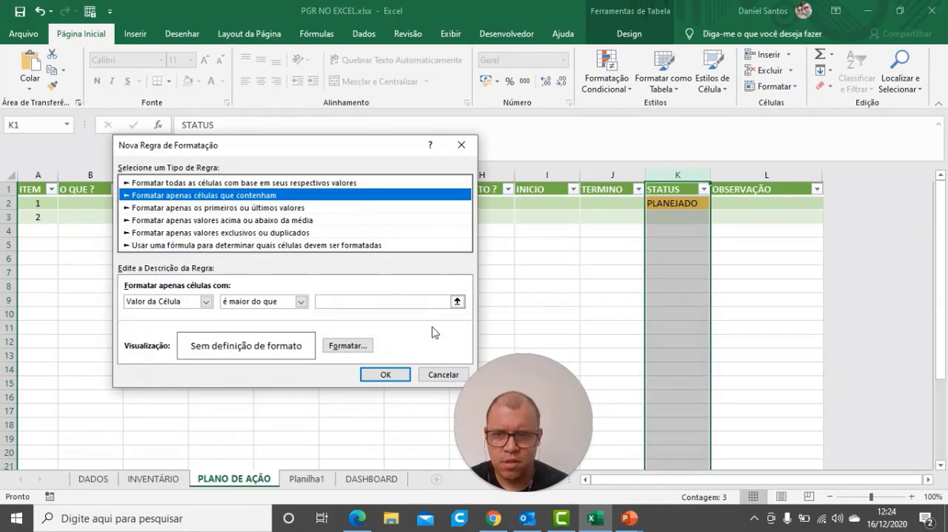
left_click(276, 302)
left_click(282, 332)
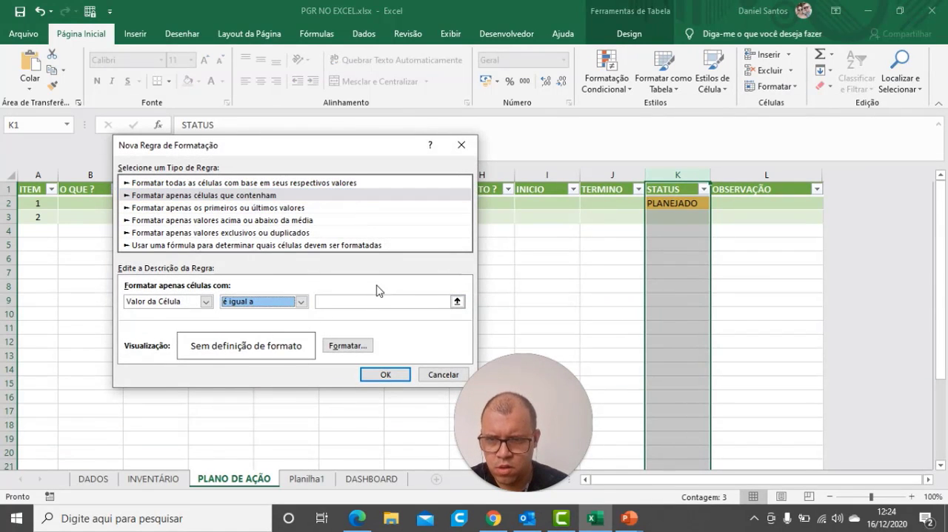
left_click(370, 300)
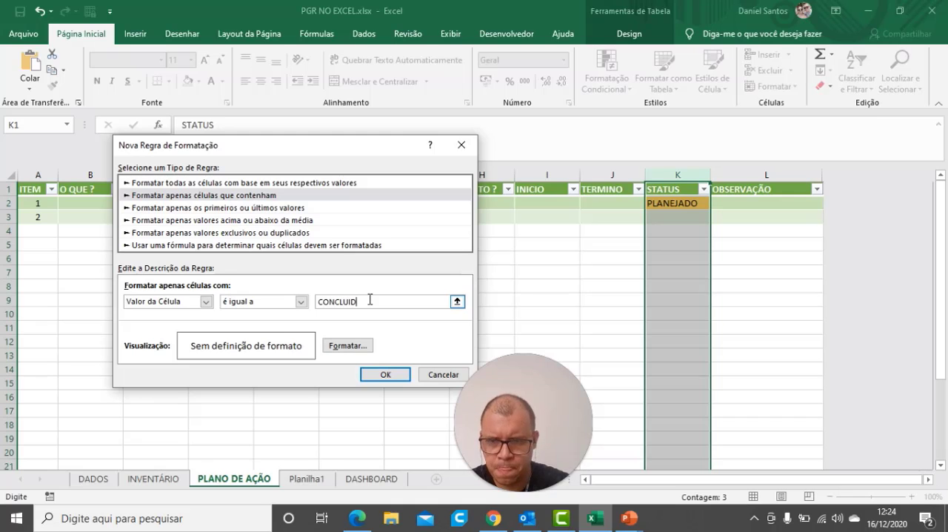
type("CONCLUIDO")
Give the CONCLUIDO rule a standard green background fill and apply it to the STATUS column
left_click(348, 345)
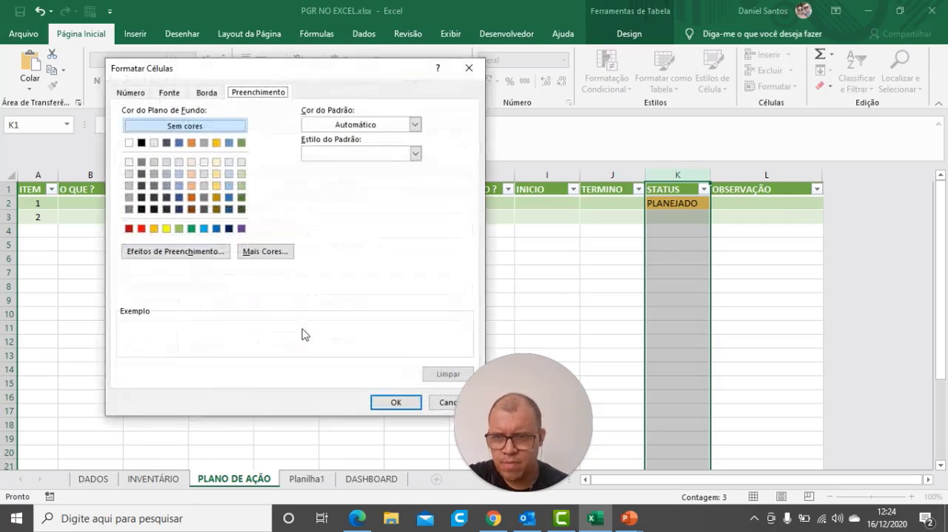
left_click(191, 228)
left_click(387, 402)
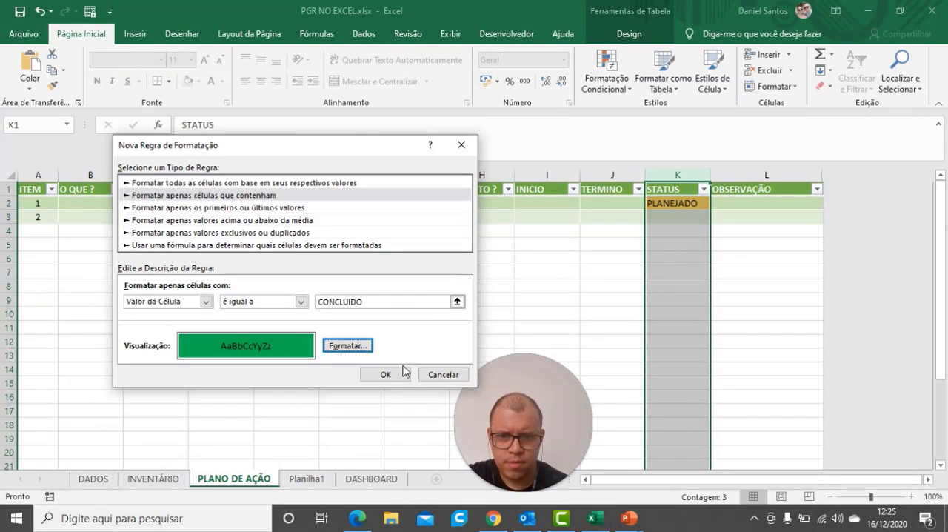
left_click(386, 375)
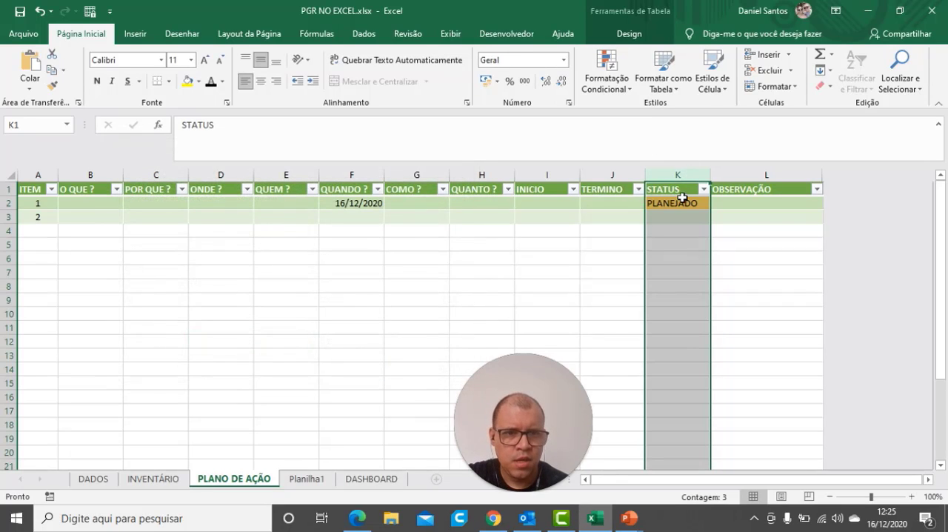
Start a conditional formatting rule on the whole STATUS column for cell values equal to ERRO
left_click(672, 203)
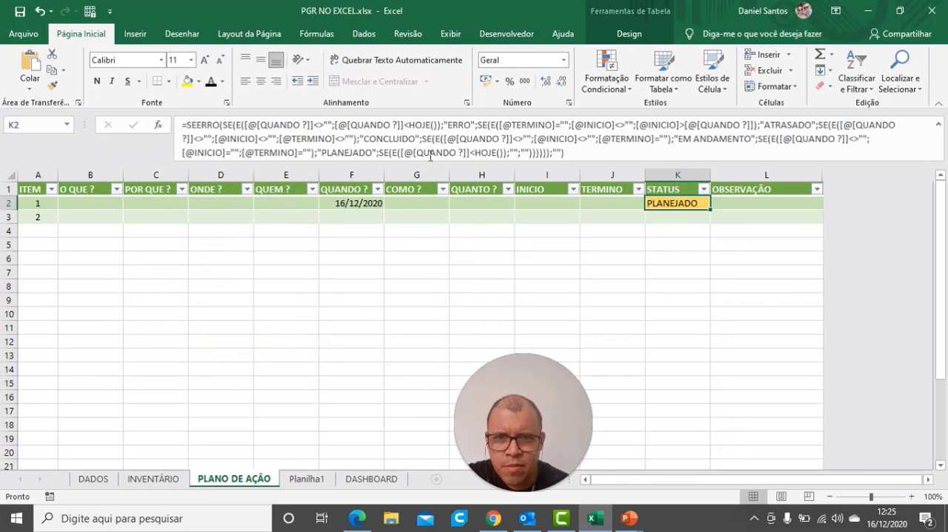
left_click(678, 175)
left_click(606, 72)
mouse_move(637, 112)
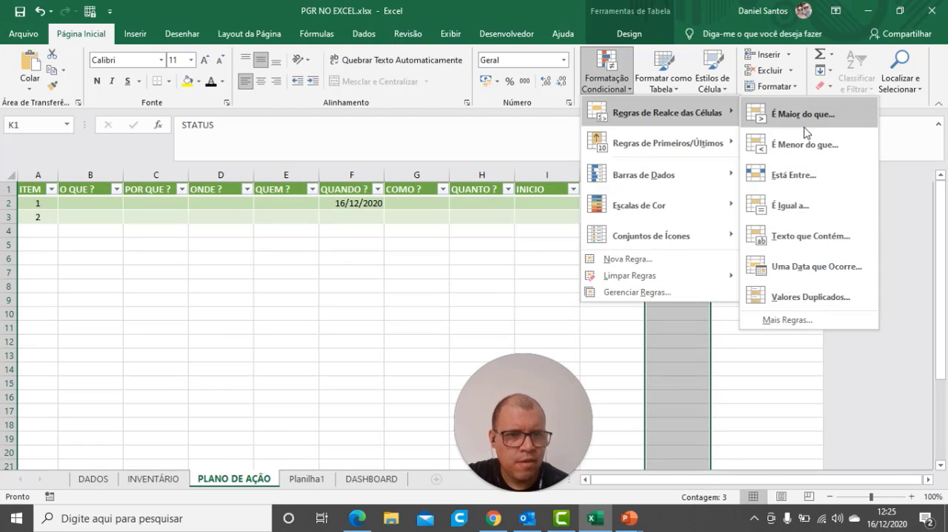
left_click(787, 320)
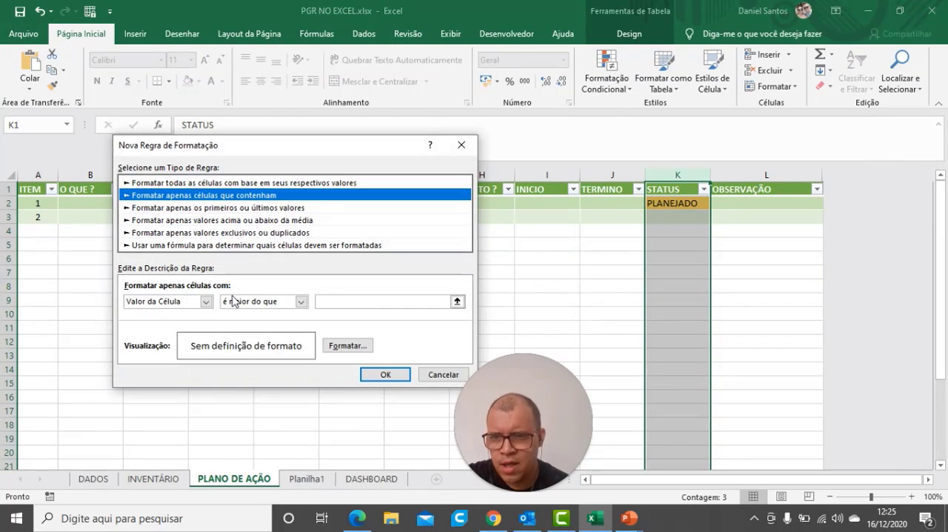
left_click(301, 302)
left_click(249, 332)
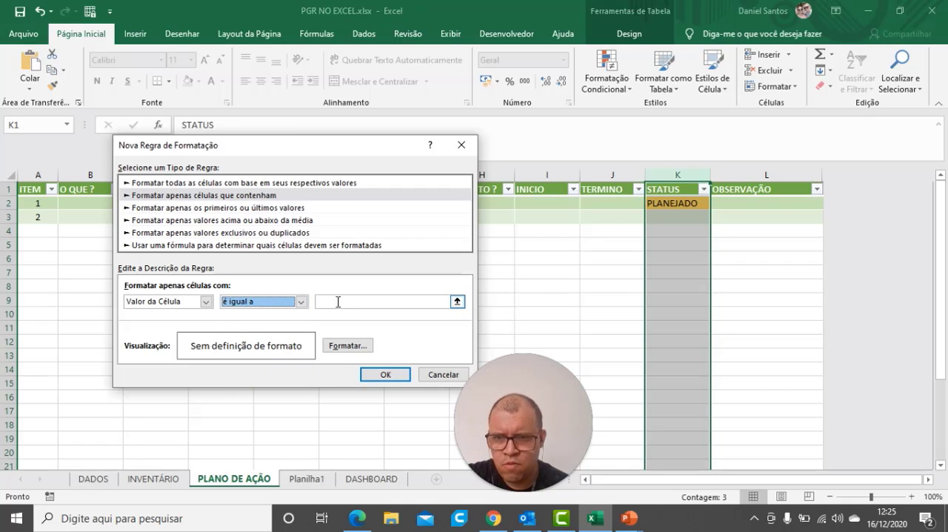
left_click(341, 301)
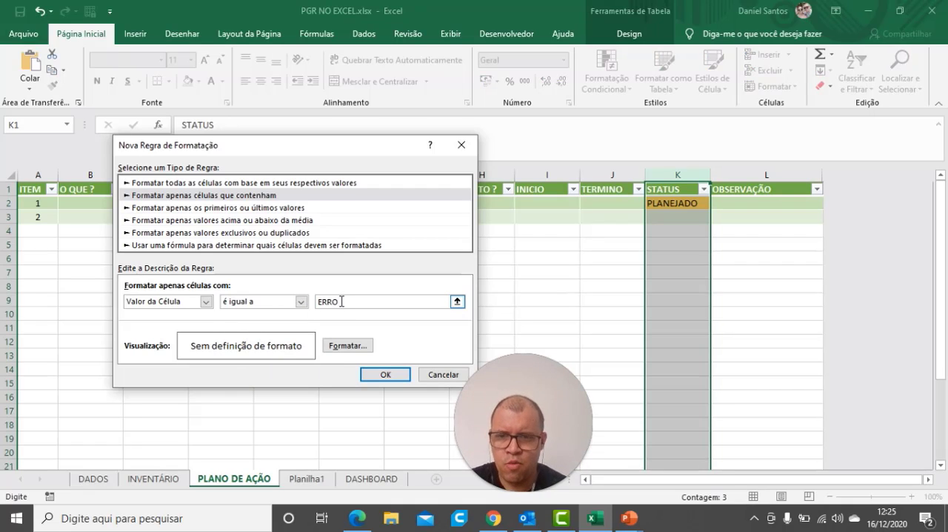
Give the ERRO rule a black background fill with white font colour and apply it to the STATUS column
left_click(347, 345)
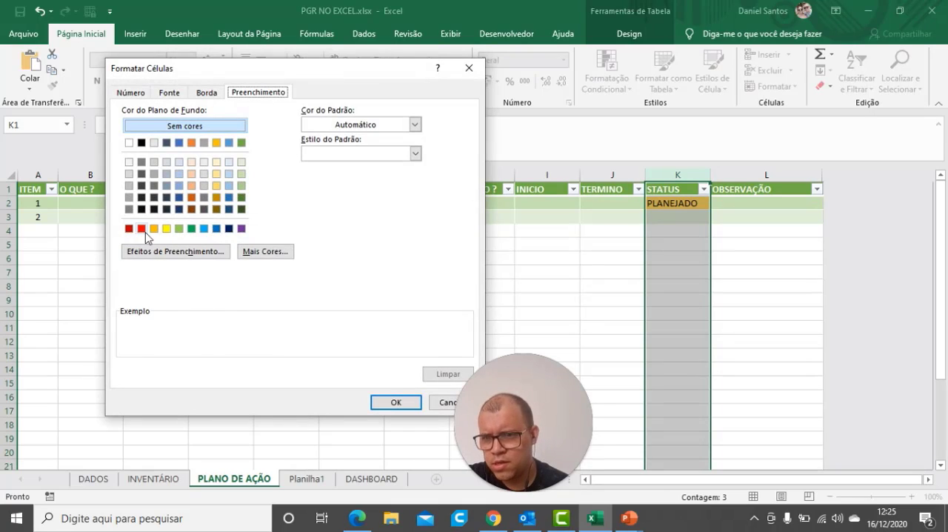
left_click(142, 143)
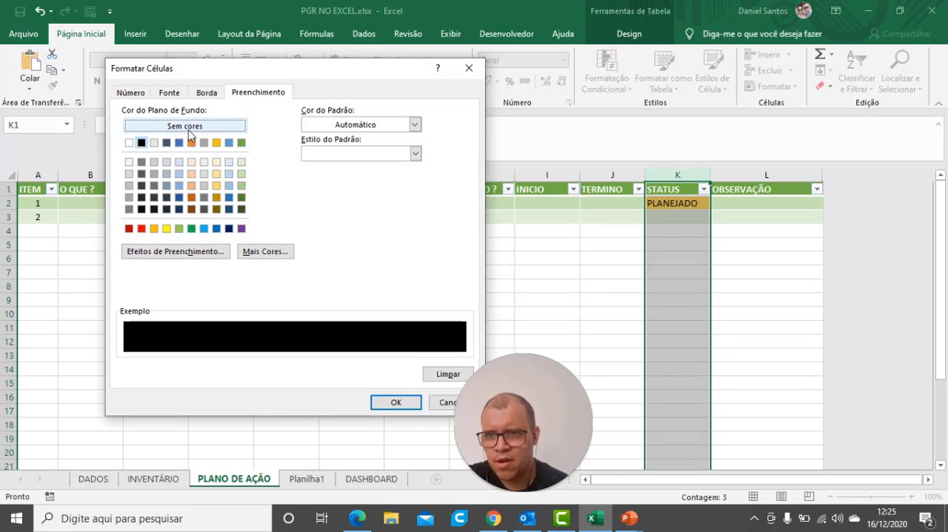
left_click(170, 93)
left_click(391, 208)
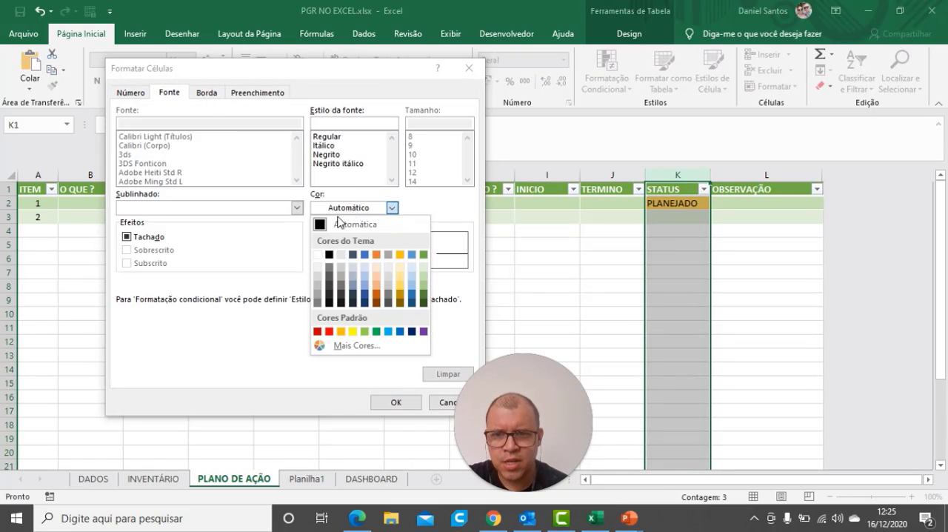
left_click(317, 256)
left_click(396, 402)
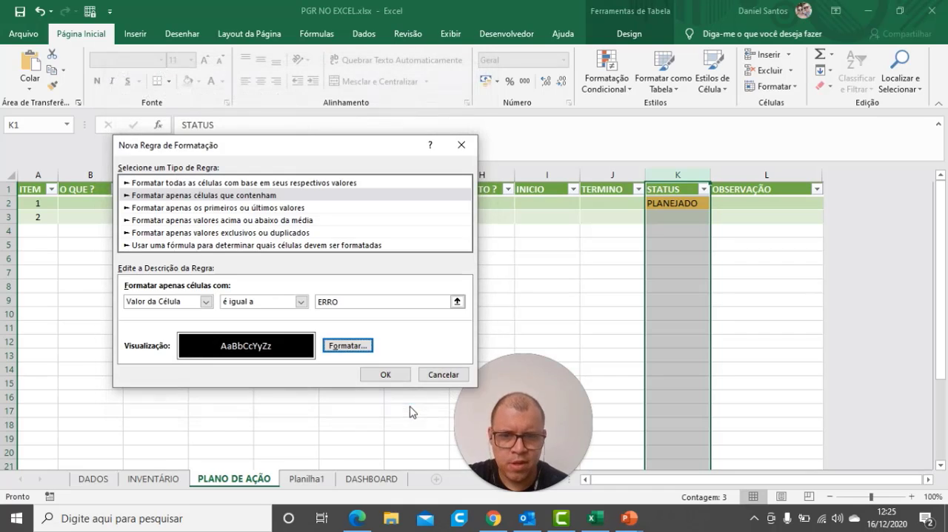
left_click(386, 375)
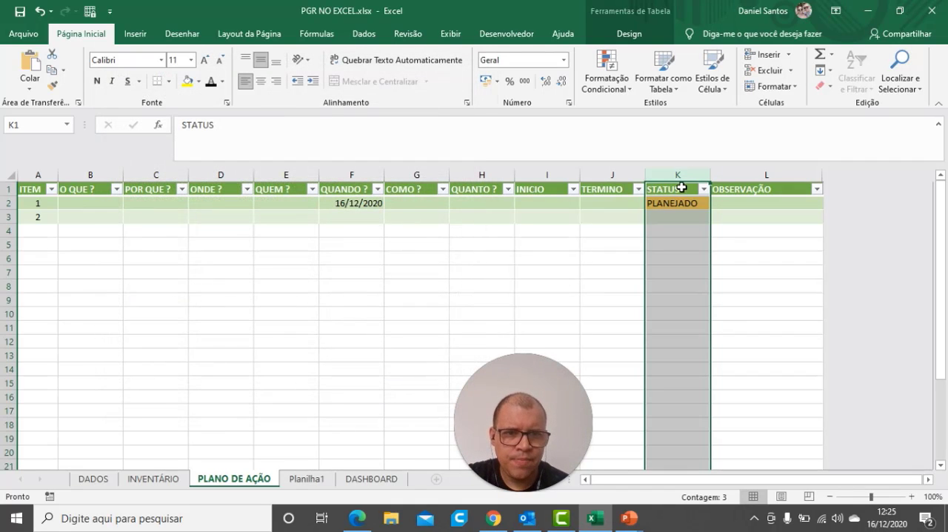
Enter 17/12/2020 as the INICIO date of item 1 to test the status colours
left_click(663, 202)
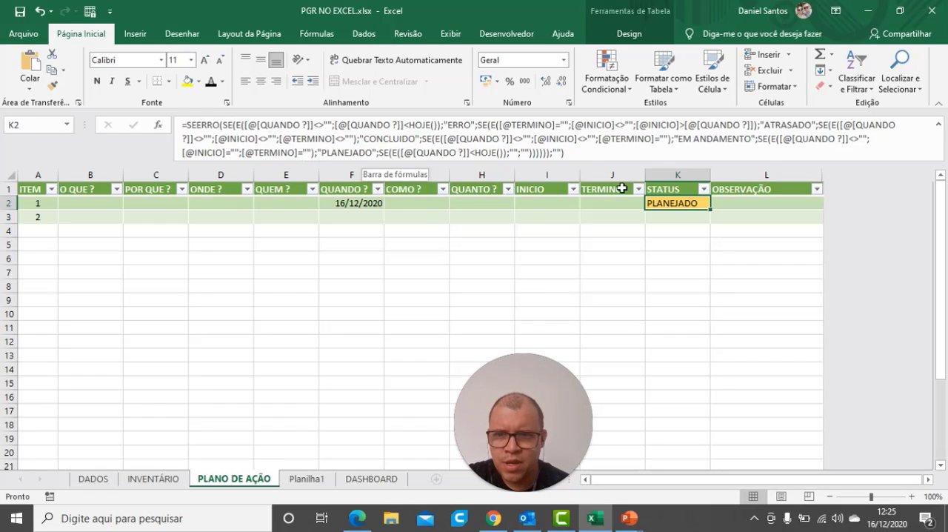
left_click(655, 326)
left_click(370, 213)
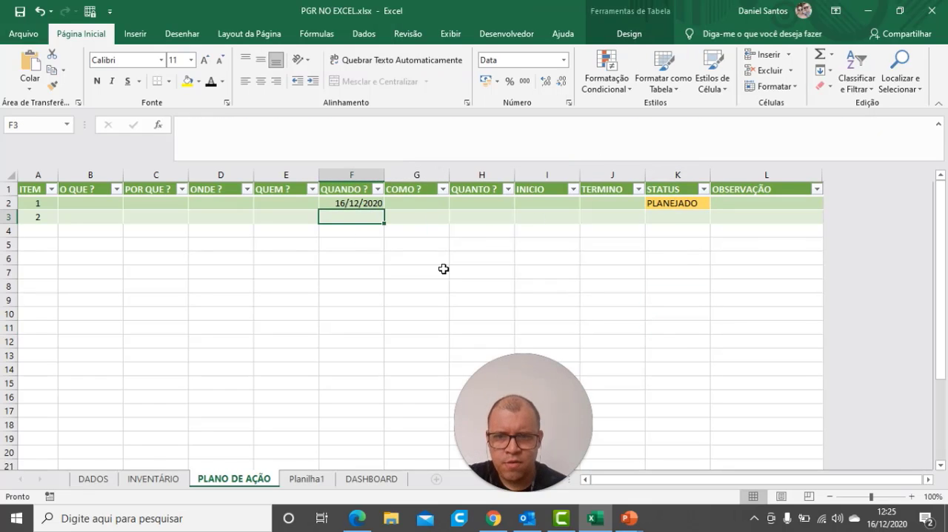
left_click(524, 200)
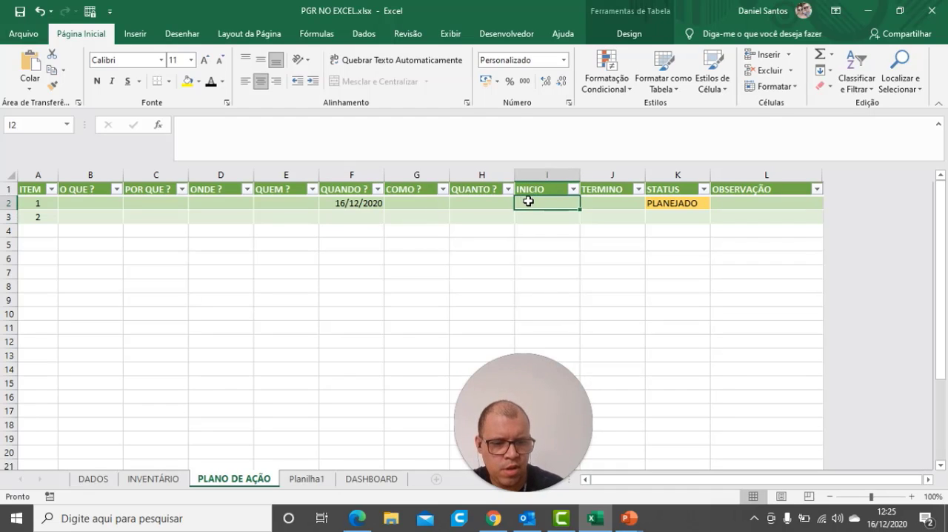
type("17/02/2020")
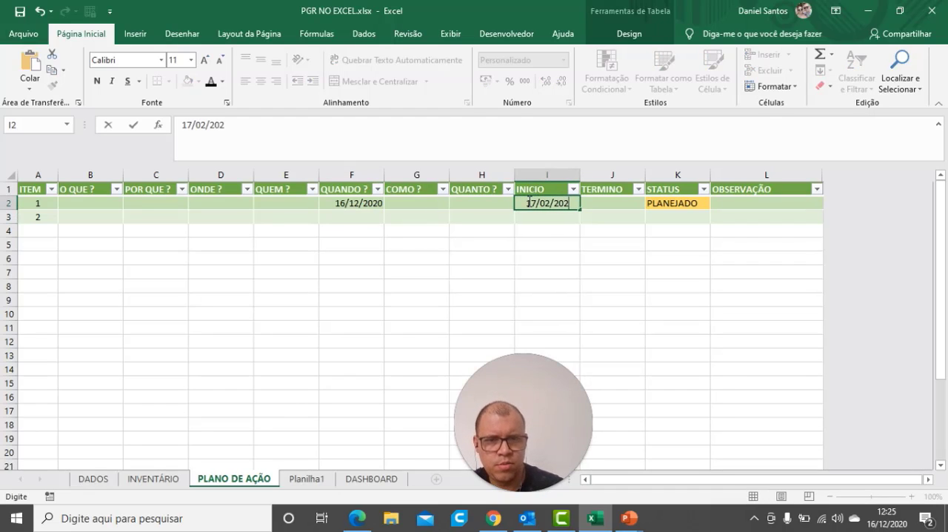
key("BackSpace")
key("BackSpace")
key("BackSpace")
key("BackSpace")
key("BackSpace")
key("BackSpace")
key("BackSpace")
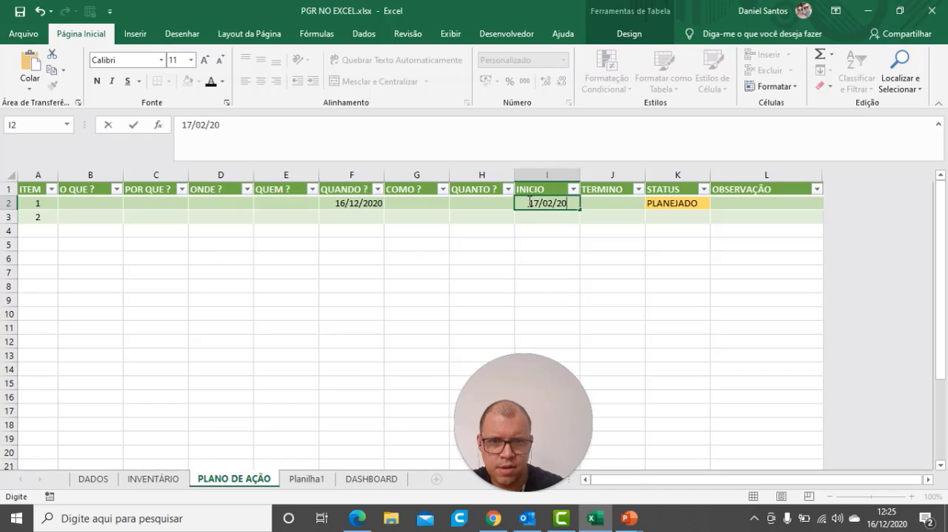
type("12/2020")
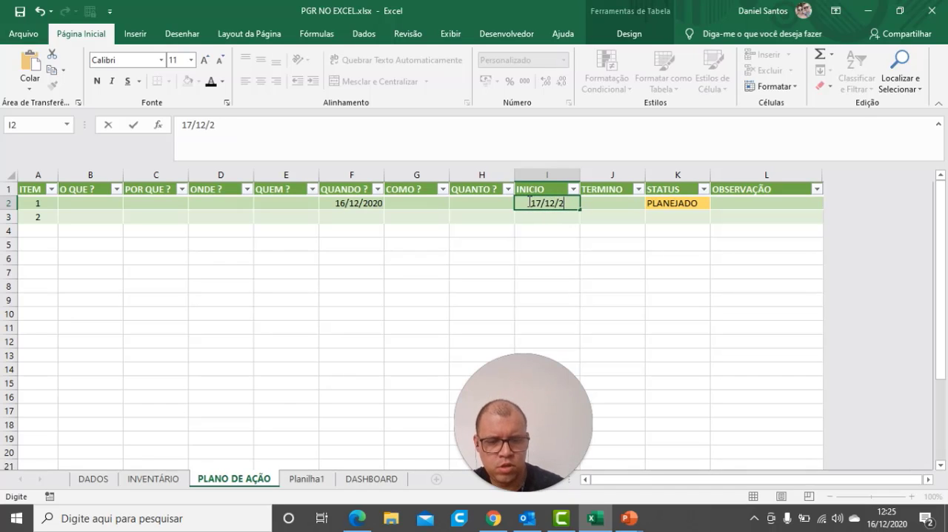
key("Return")
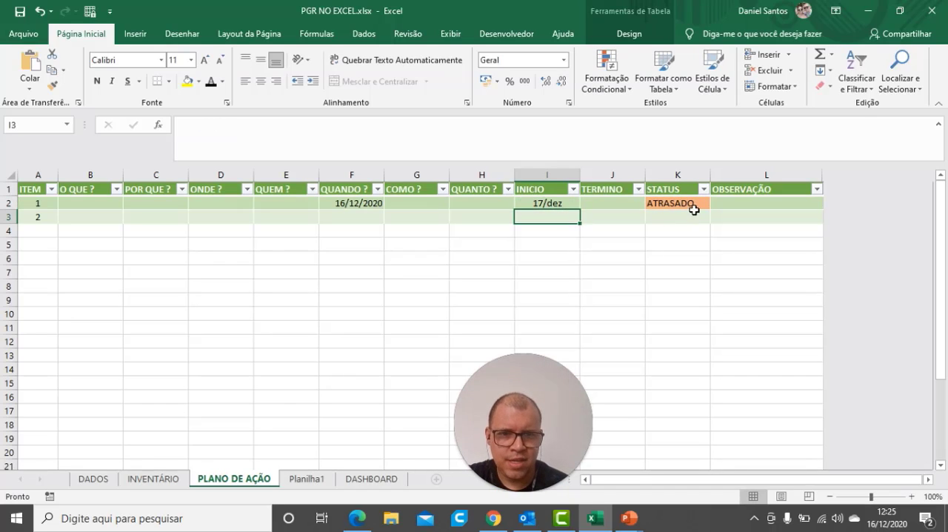
Enter 12/12/2012 as the TERMINO date of item 1 to test the status colours
left_click(555, 204)
left_click(597, 202)
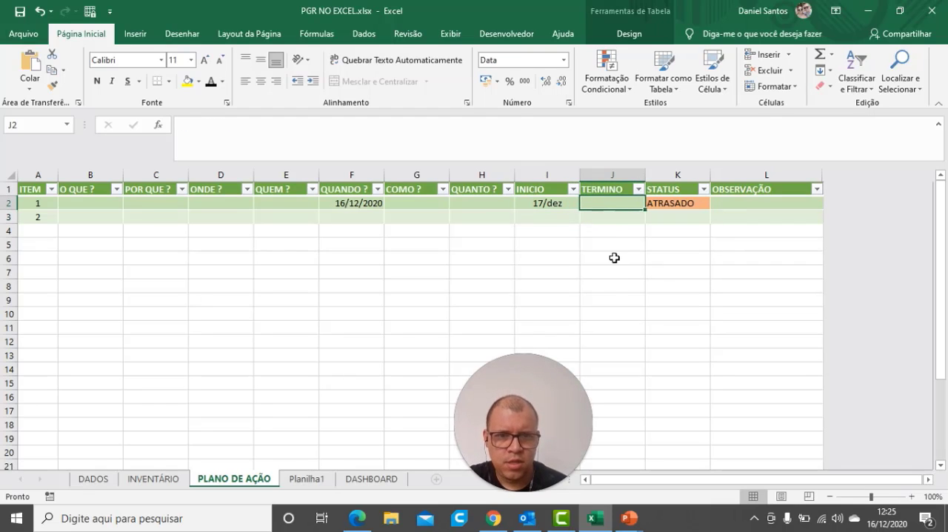
type("12")
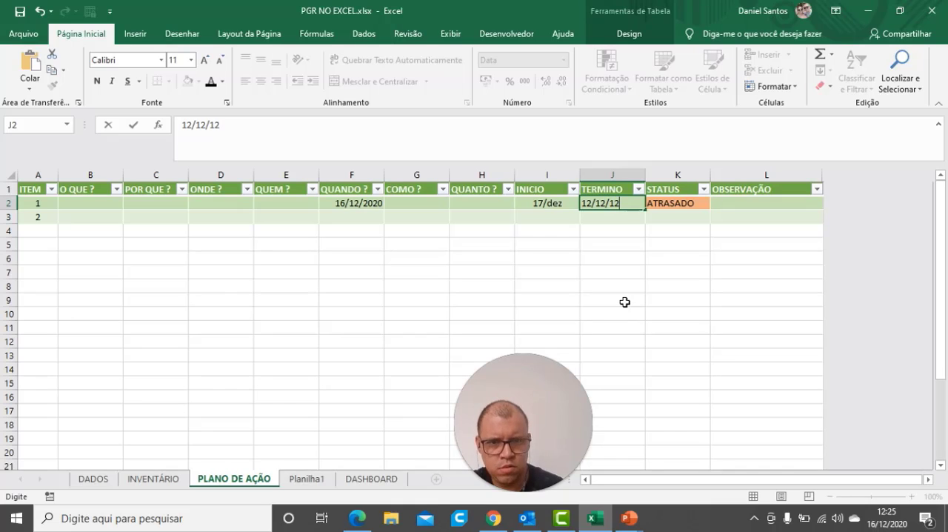
type("/12/2012")
key("Return")
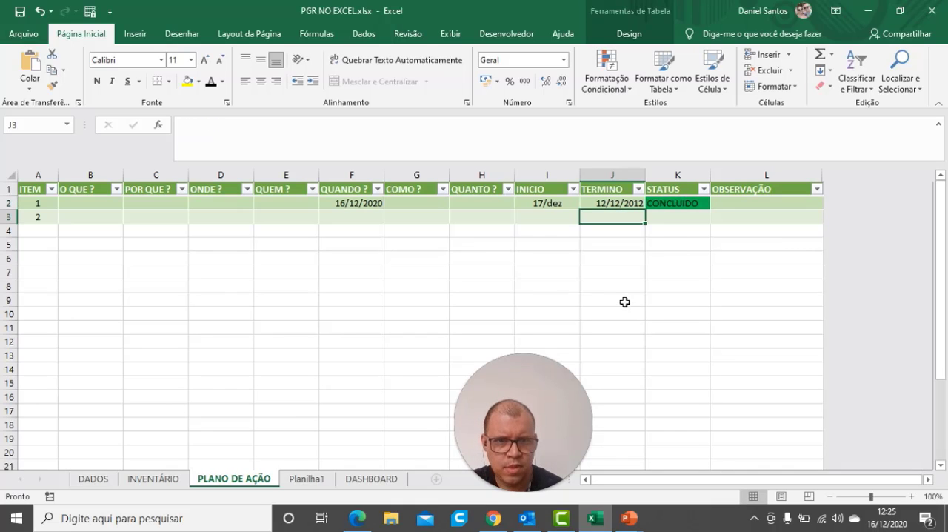
Clear the TERMINO and INICIO test dates of item 1
left_click(622, 206)
key("Delete")
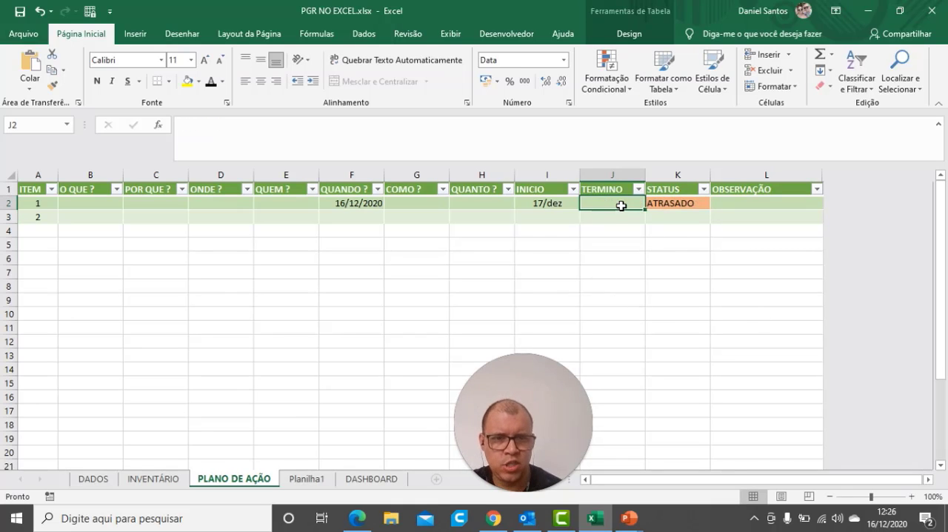
left_click(556, 203)
key("Delete")
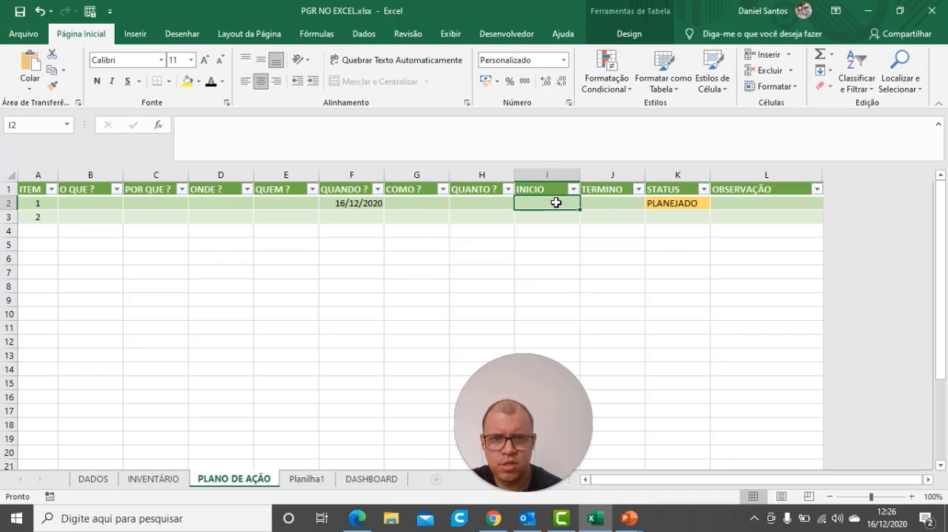
Replace the QUANDO ? date of item 1 with 12/12/2020 to test the ERRO rule
left_click(368, 202)
key("Delete")
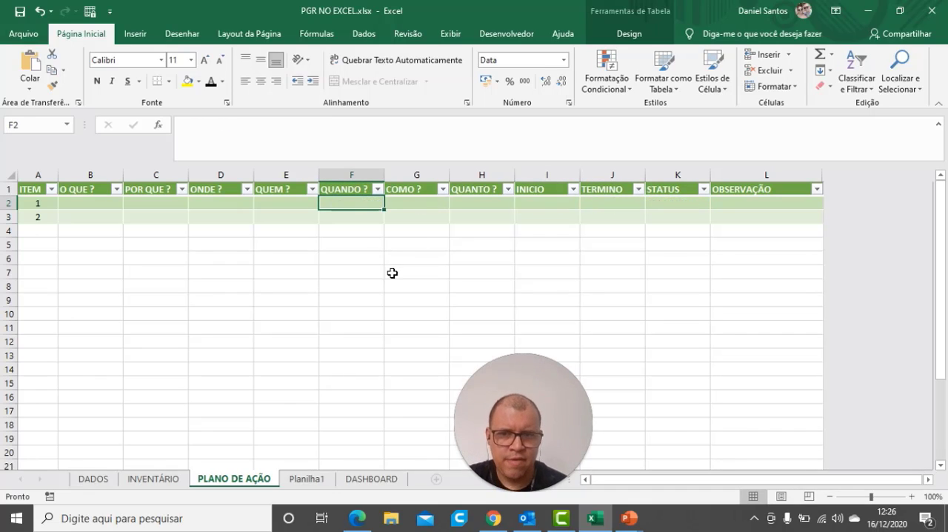
type("12/")
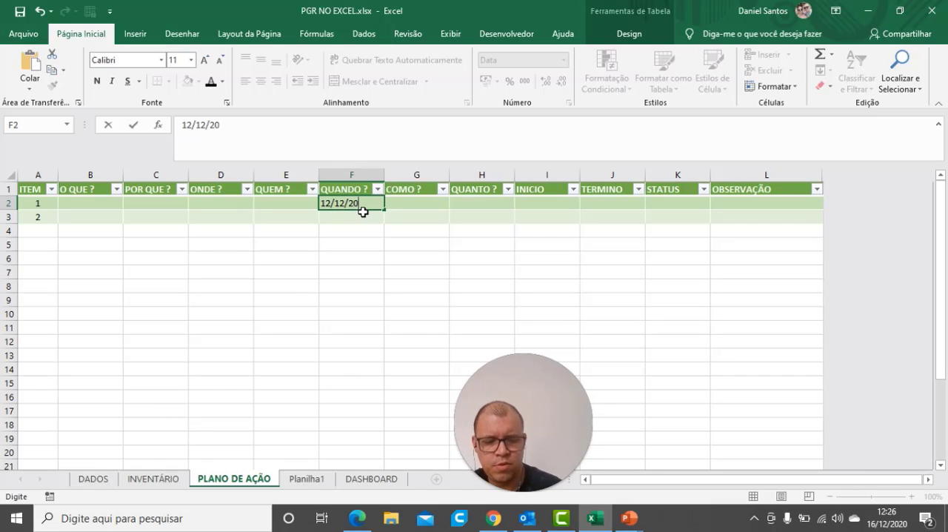
type("12/20")
key("Return")
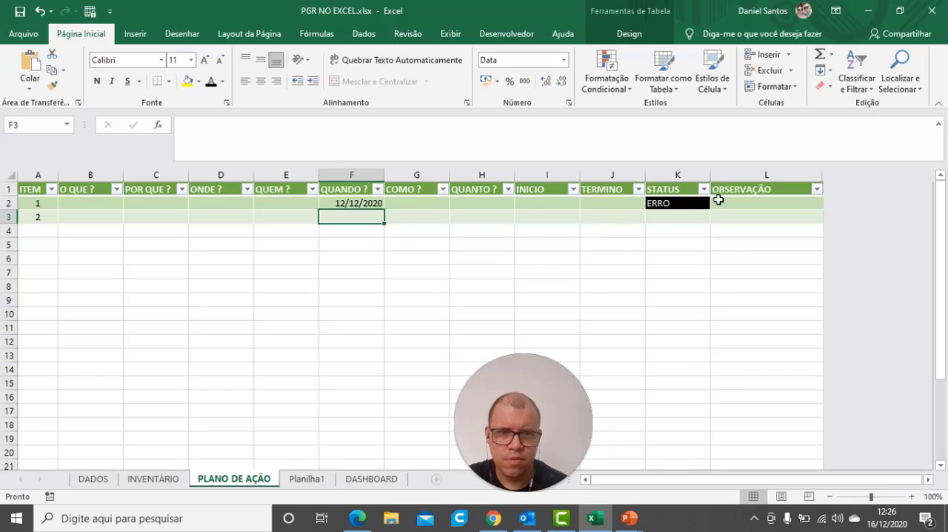
Examine the STATUS formula of item 1 and close it without changing it
right_click(680, 205)
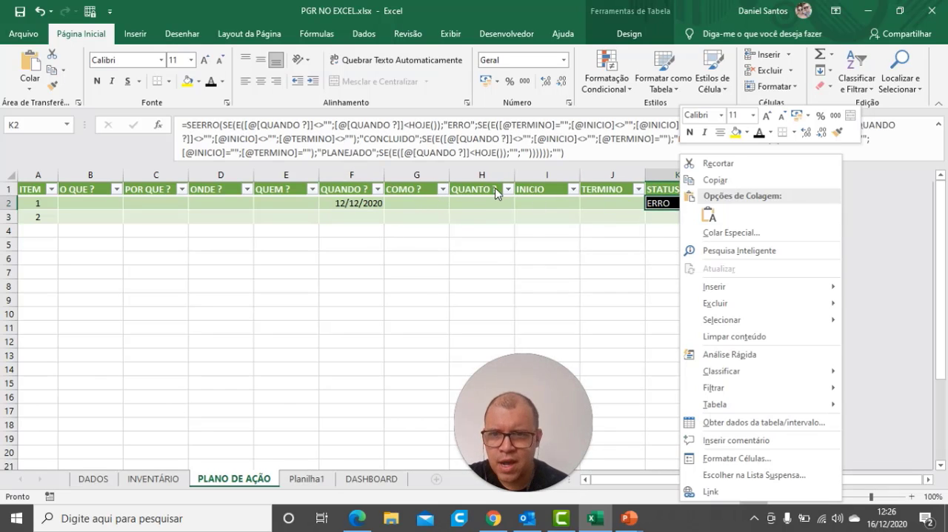
left_click(590, 154)
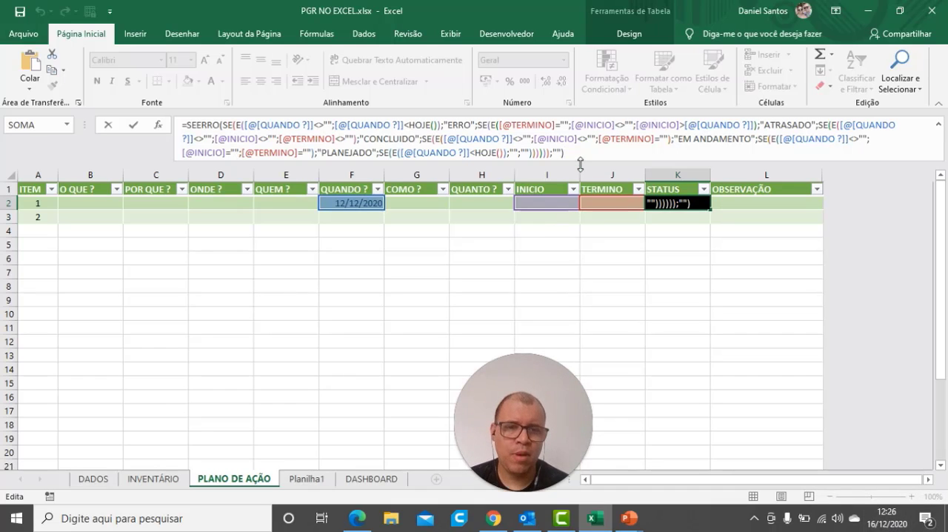
key("Return")
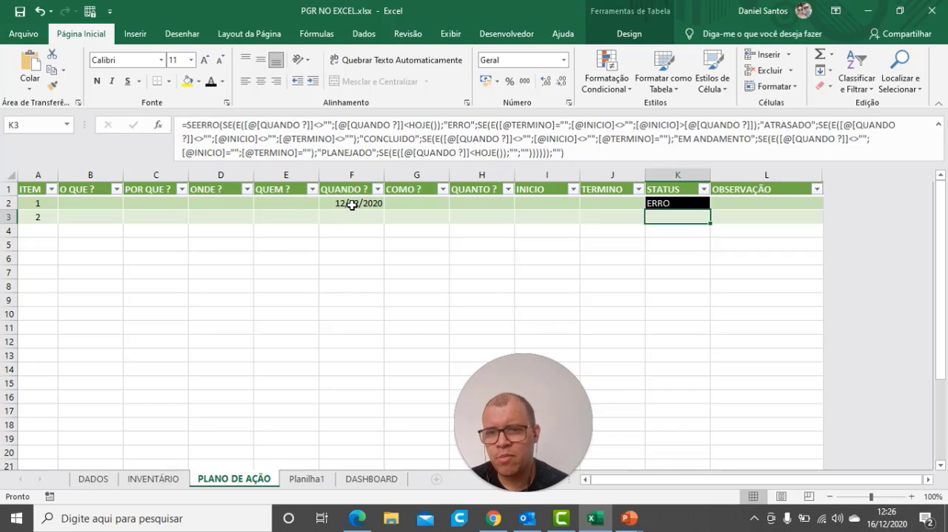
Centre the contents of the STATUS column and left-align its header cell
left_click(388, 261)
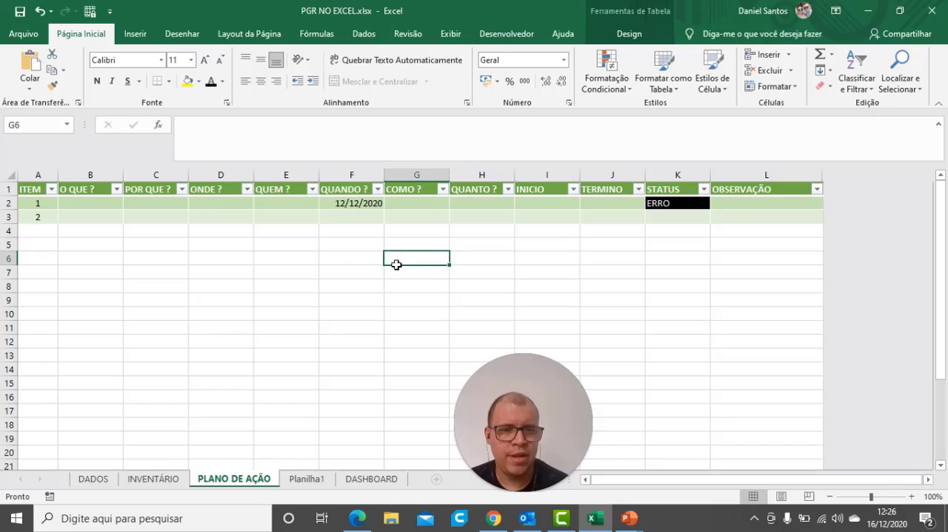
left_click(688, 177)
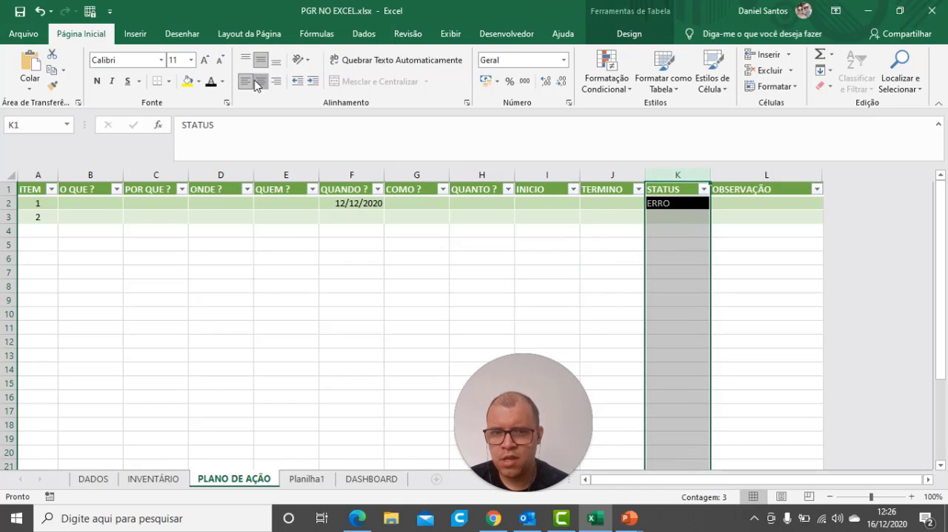
left_click(256, 84)
left_click(630, 295)
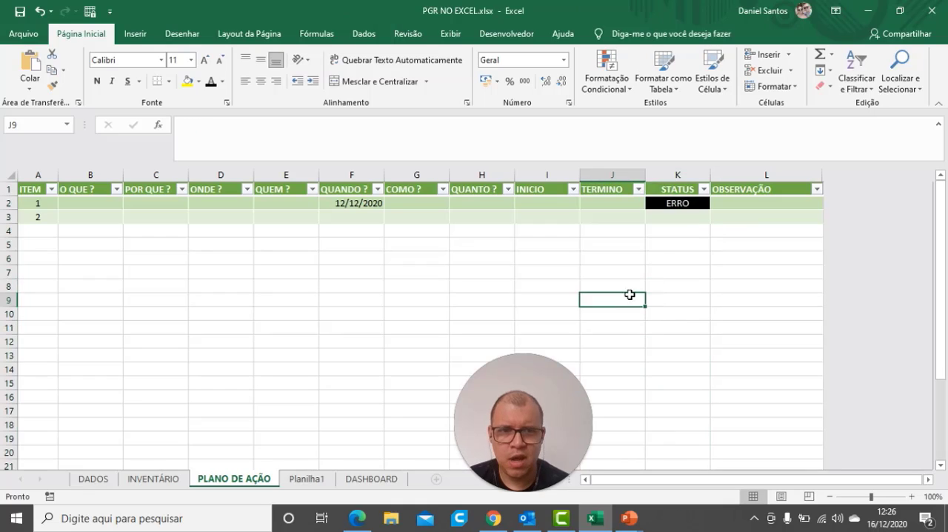
left_click(675, 189)
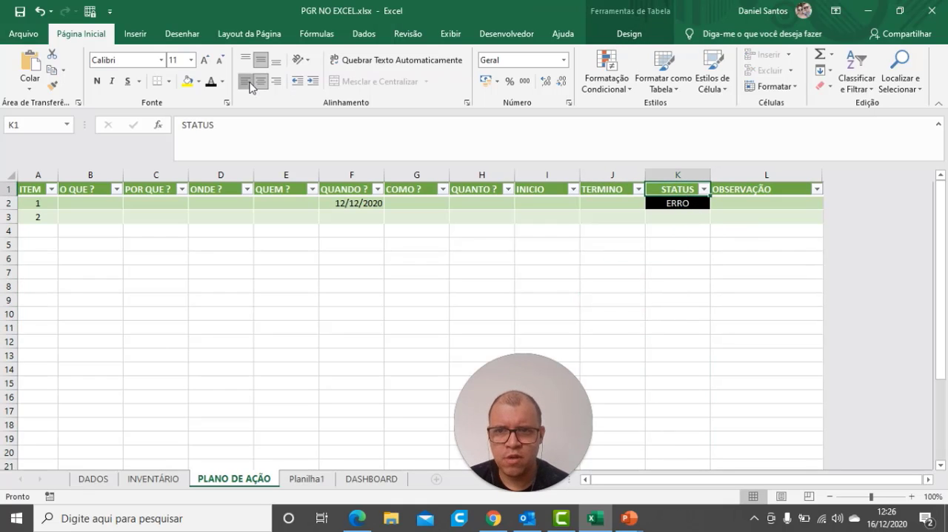
left_click(250, 84)
left_click(678, 204)
left_click(686, 271)
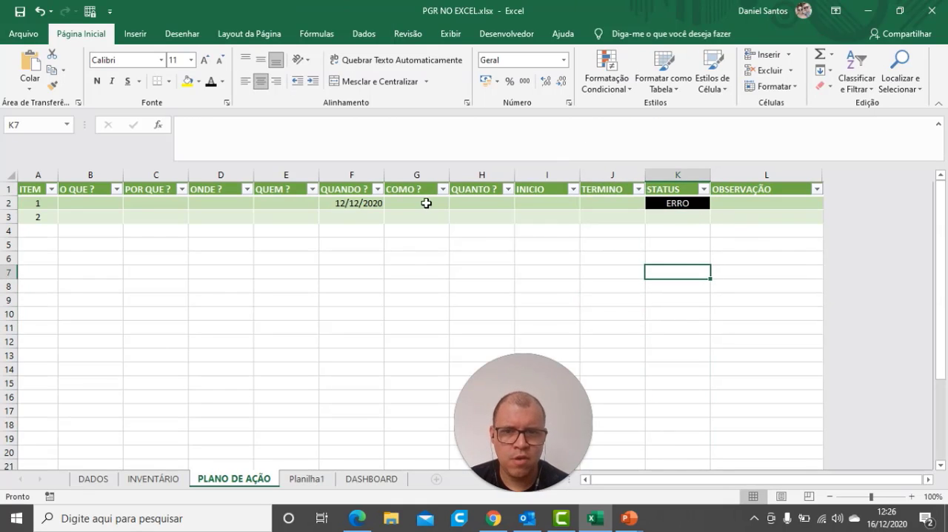
Clear the QUANDO ? test date of item 1
left_click(373, 204)
key("Delete")
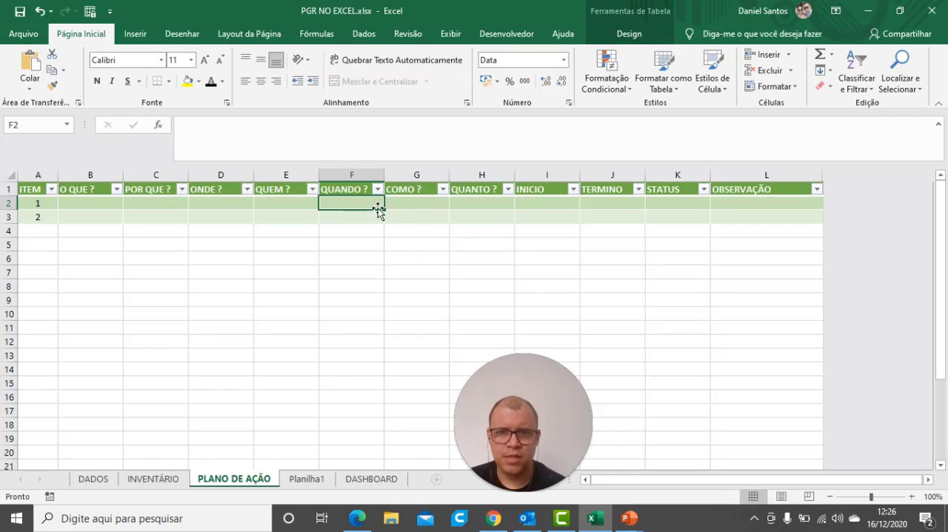
left_click(630, 298)
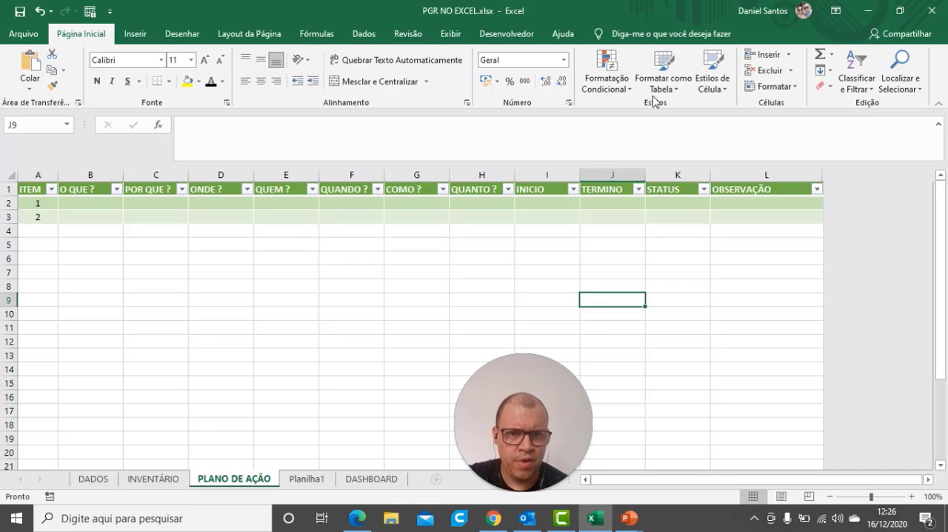
left_click(600, 76)
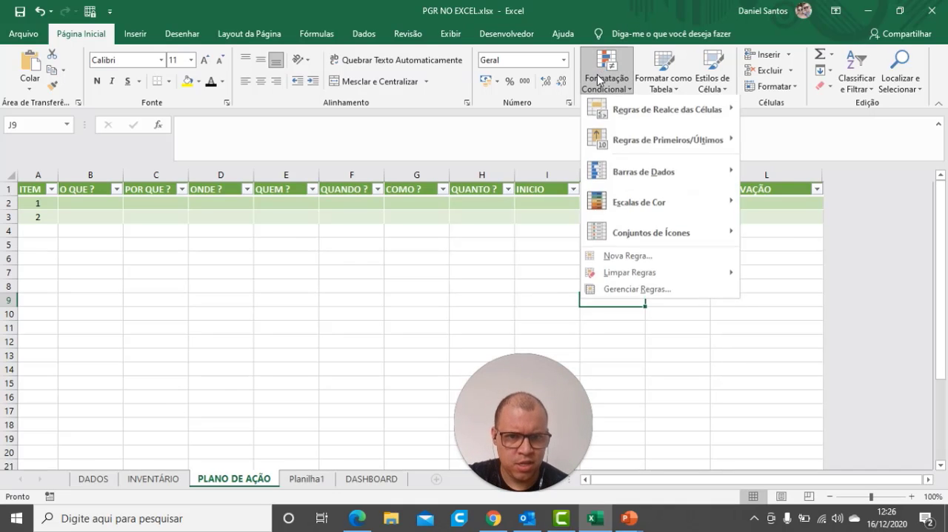
left_click(655, 292)
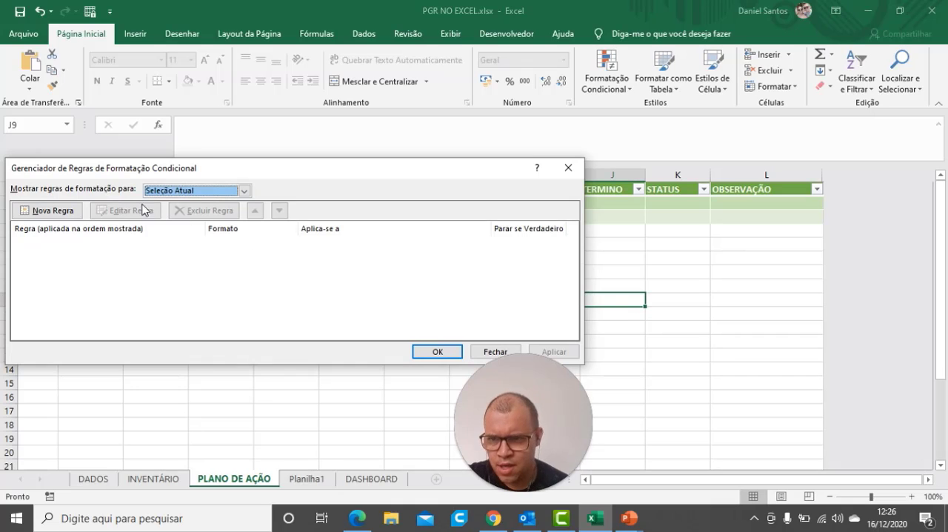
left_click(496, 352)
Review the conditional formatting rules applied to the STATUS column and close the rules manager without changing them
left_click(626, 173)
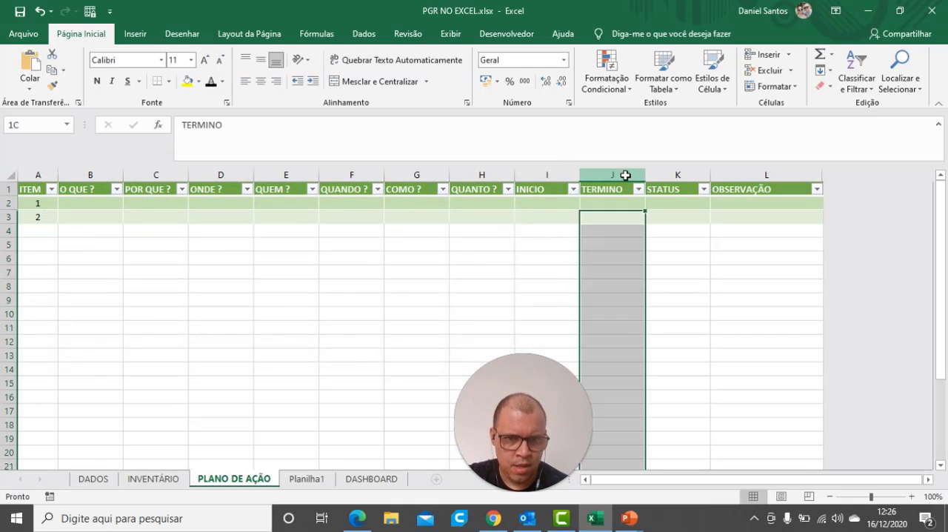
left_click(662, 174)
left_click(608, 74)
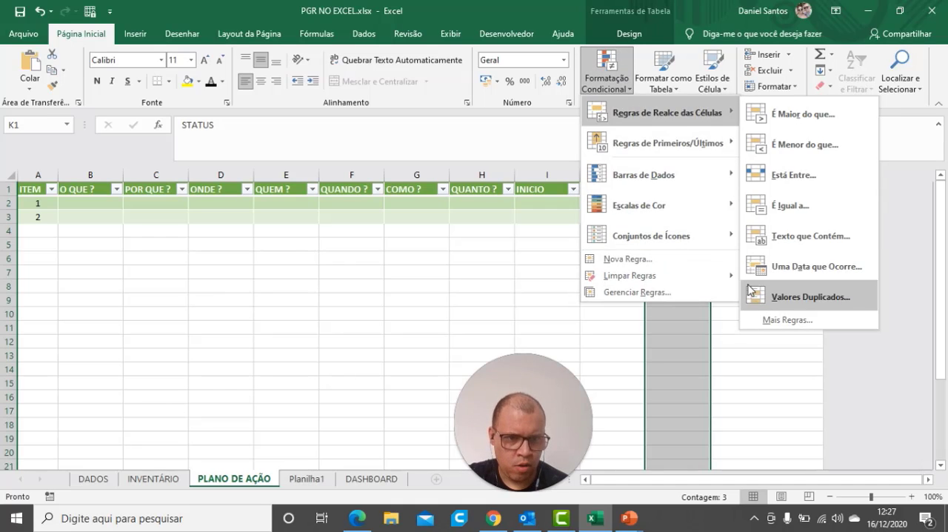
left_click(656, 293)
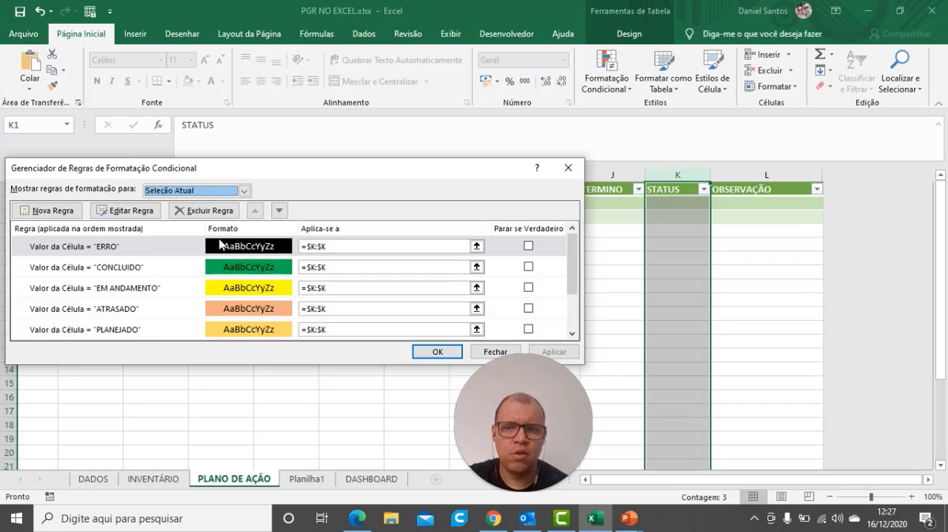
left_click(437, 353)
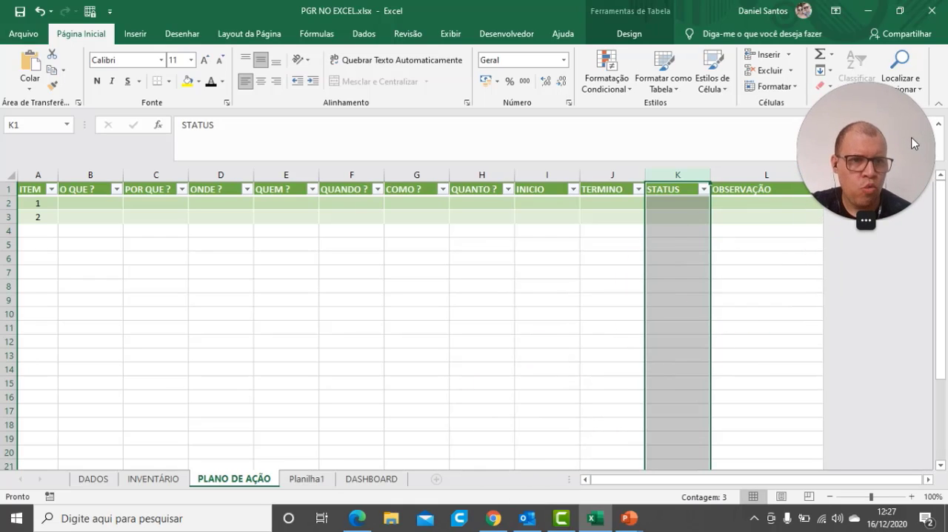
left_click(403, 250)
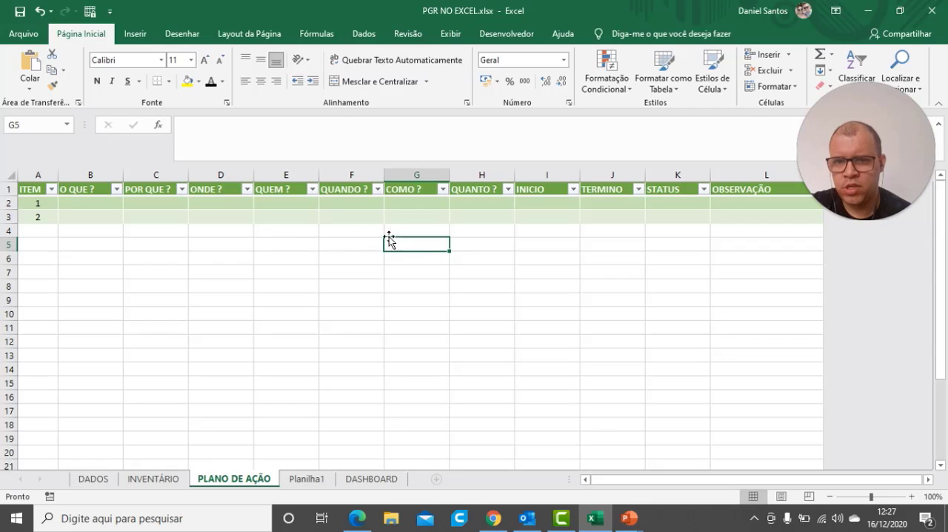
Delete the whole sheet row of item 2 from the action plan table
left_click(351, 203)
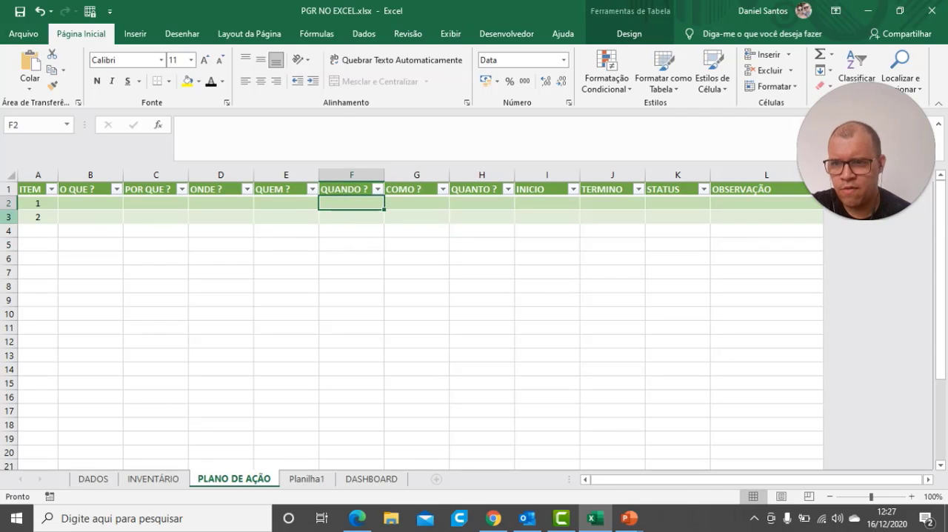
left_click(9, 217)
right_click(10, 218)
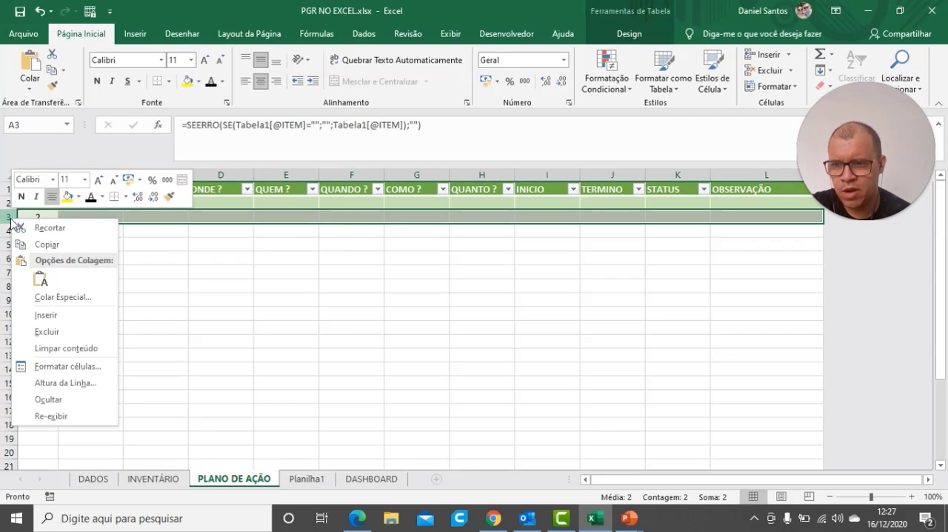
left_click(47, 332)
left_click(283, 312)
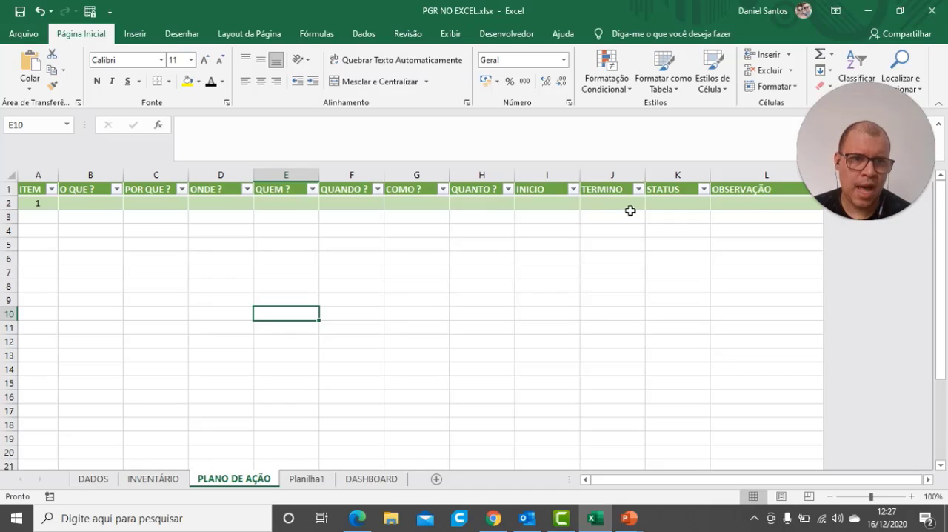
Append a new row to the table below item 1 to test the formula autofill
left_click(753, 202)
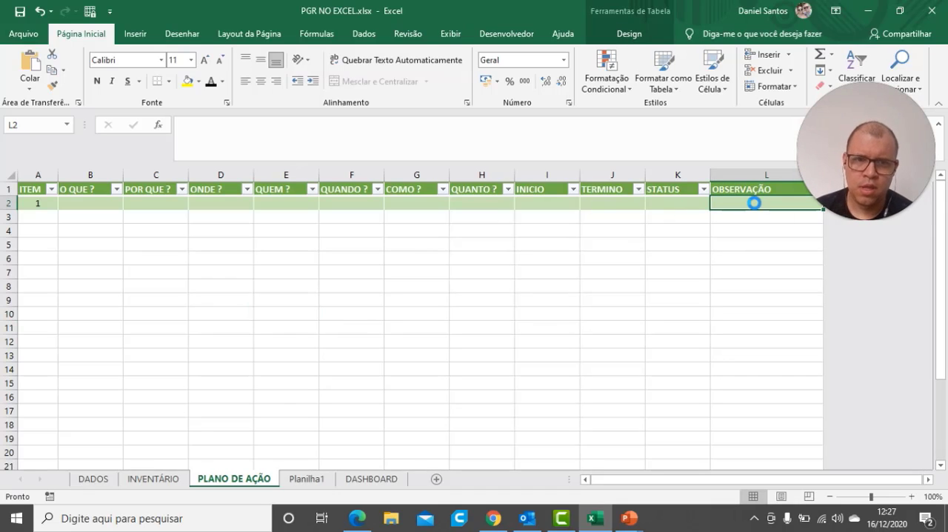
key("Tab")
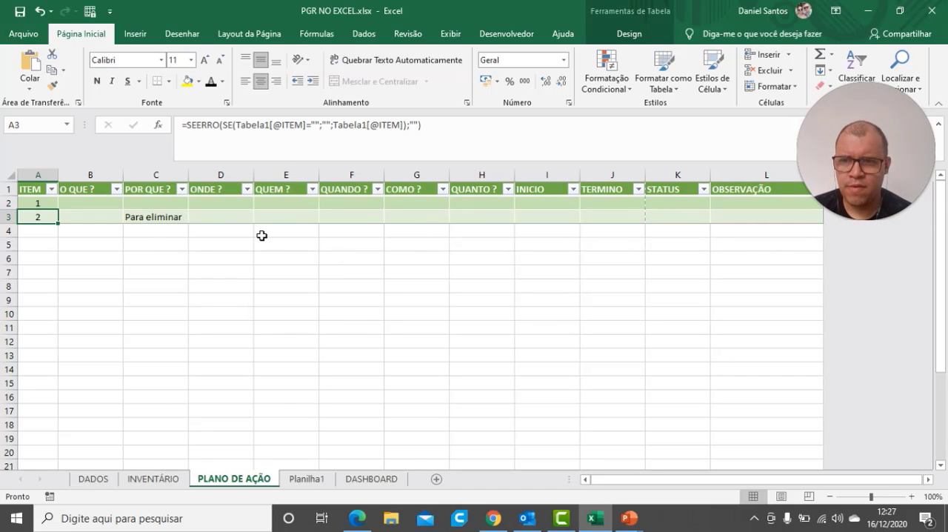
left_click(206, 244)
left_click(41, 230)
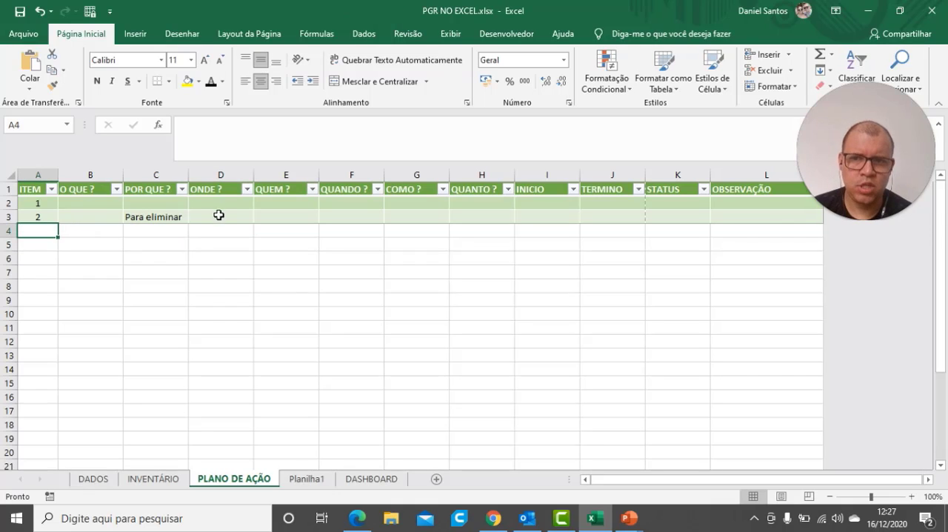
Clear the POR QUE ? formula in the row of item 2
left_click(146, 215)
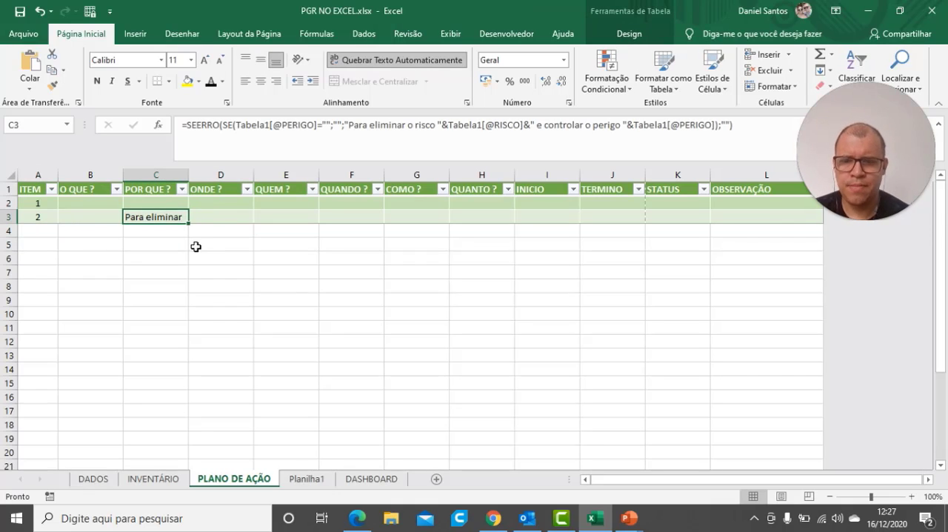
key("Delete")
left_click(106, 218)
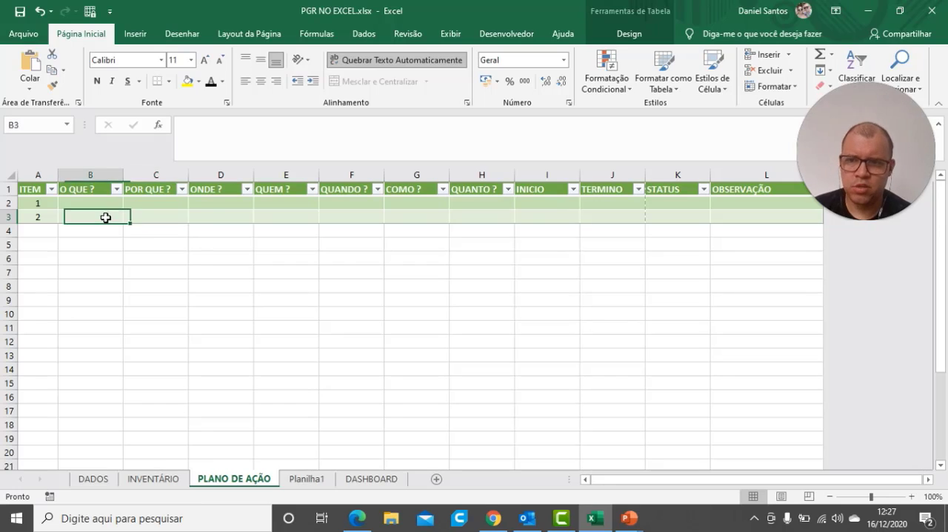
left_click(132, 214)
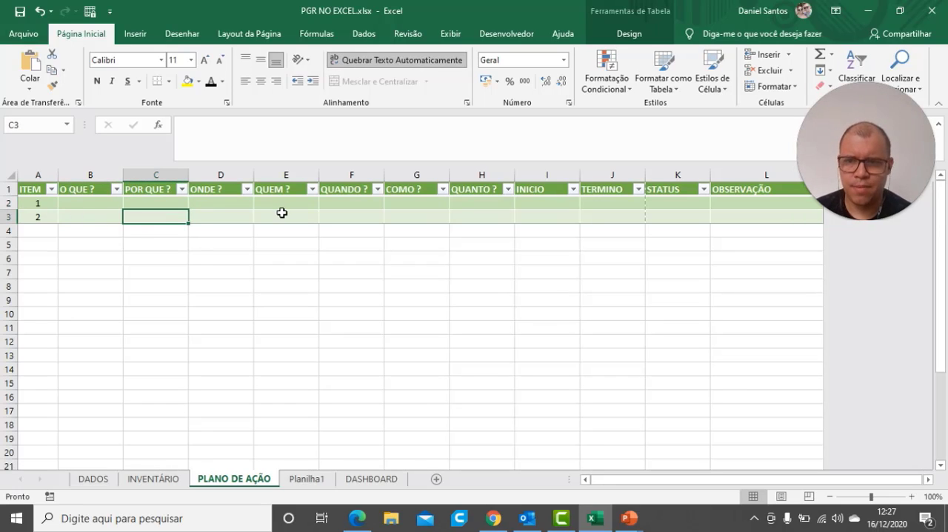
Append another new row to the table below item 2
key("Tab")
key("Tab")
key("Tab")
key("Tab")
key("Tab")
key("Tab")
key("Tab")
key("Tab")
key("Tab")
key("Tab")
key("Tab")
key("Tab")
key("Tab")
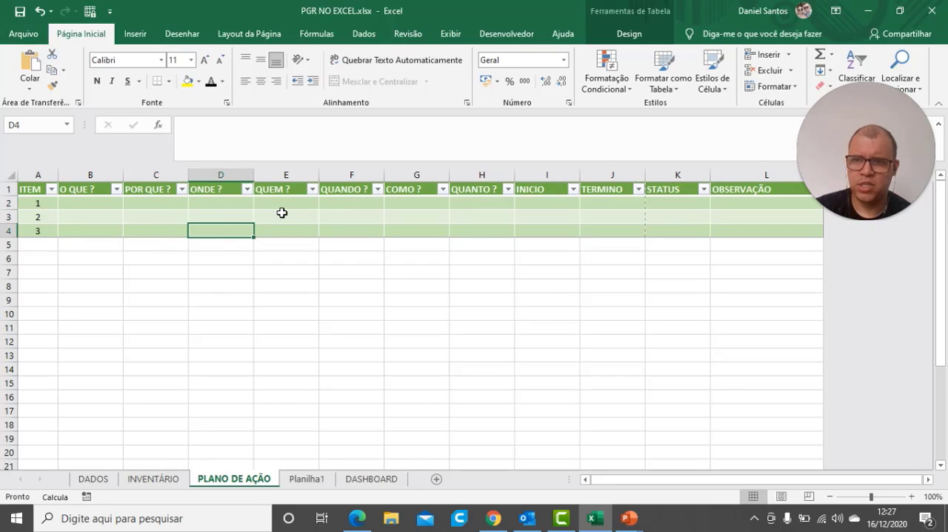
left_click(109, 261)
Check that the STATUS formula is filled in for items 1 to 3
left_click(694, 202)
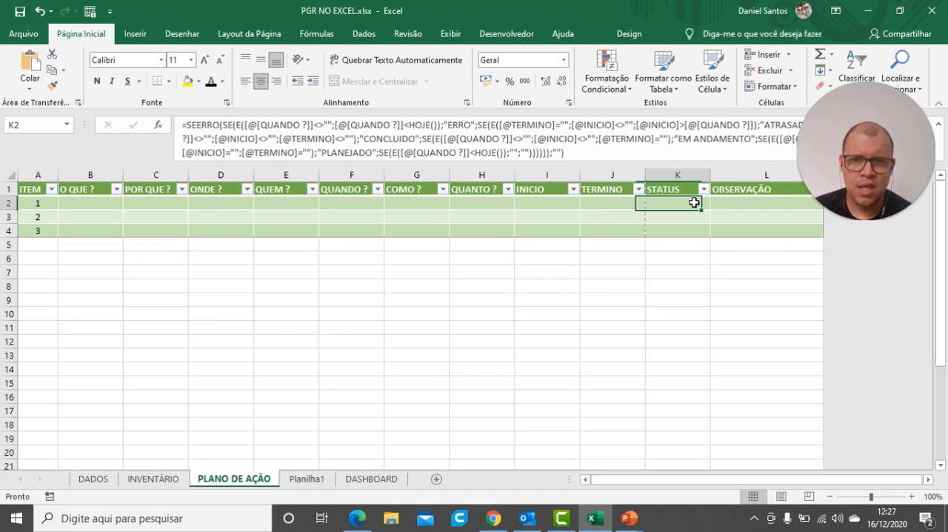
key("Down")
key("Down")
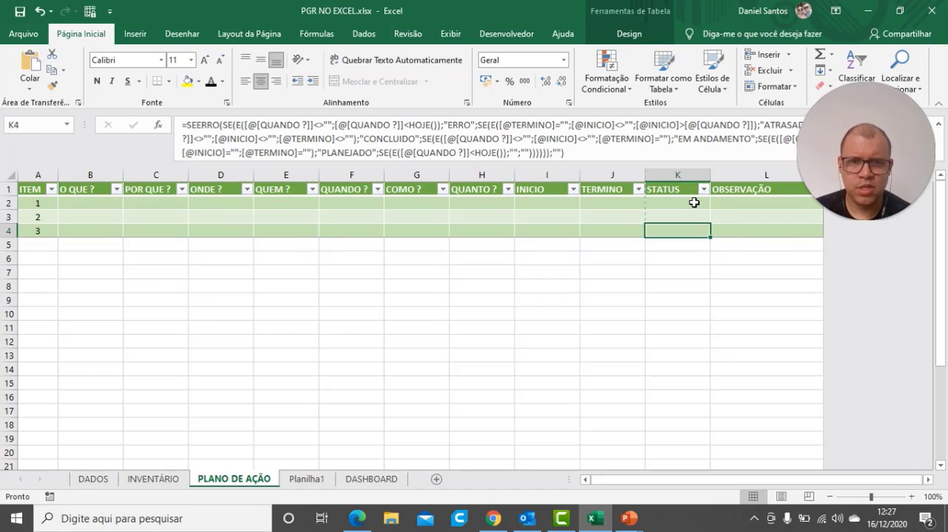
key("Up")
key("Up")
key("Down")
key("Down")
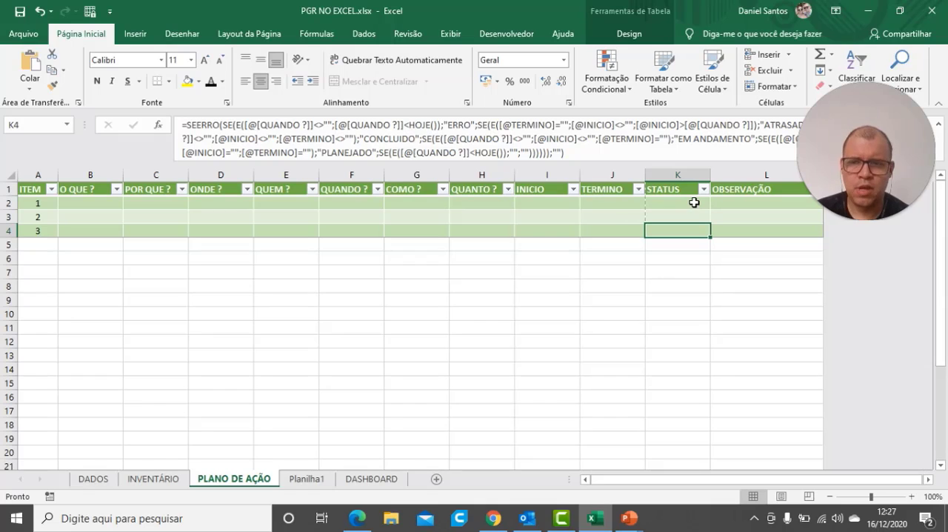
Delete the sheet rows of items 2 and 3, keeping only item 1 in the table
left_click_drag(7, 216, 7, 227)
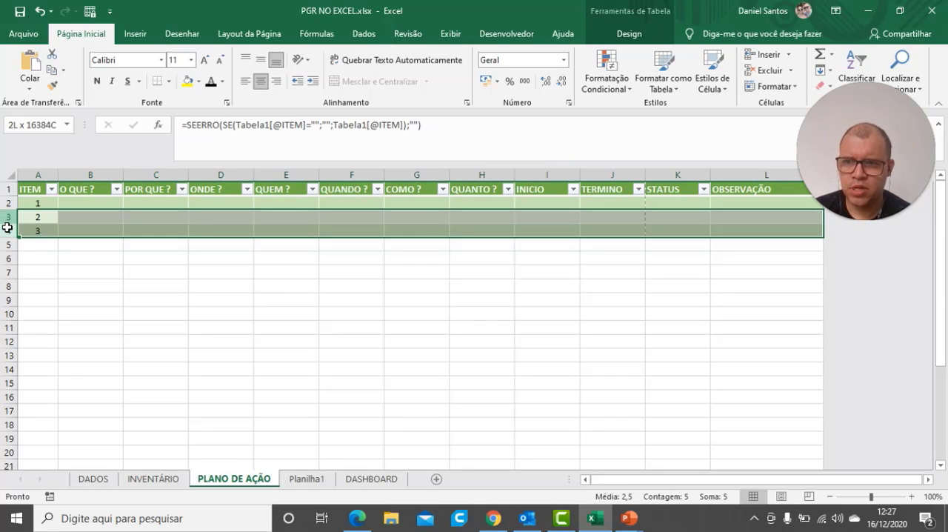
right_click(6, 227)
left_click(59, 338)
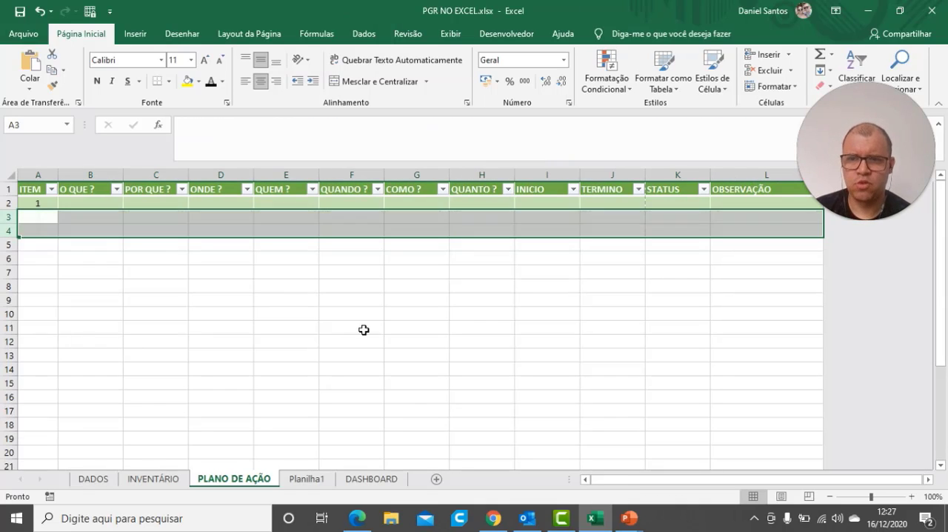
left_click(375, 311)
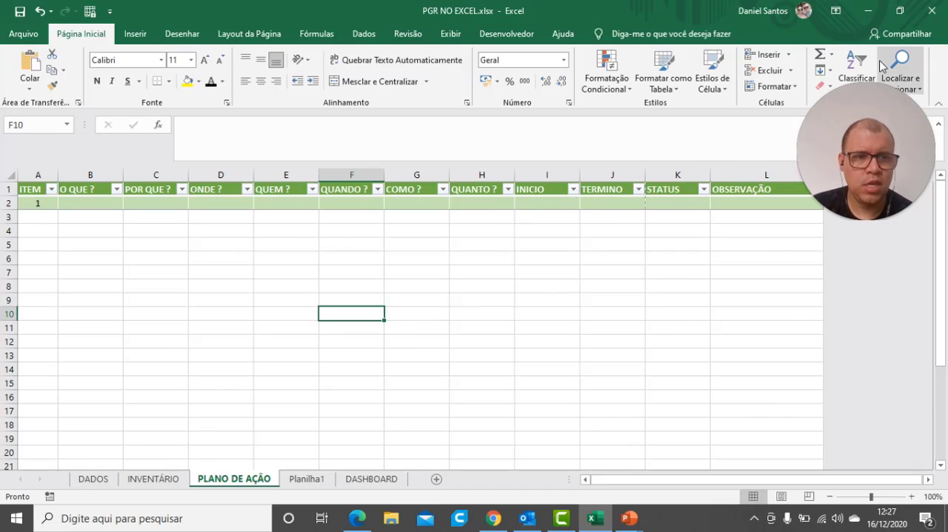
Start a data validation rule on the QUANDO ? cell of item 1 that allows the type Data
left_click(358, 204)
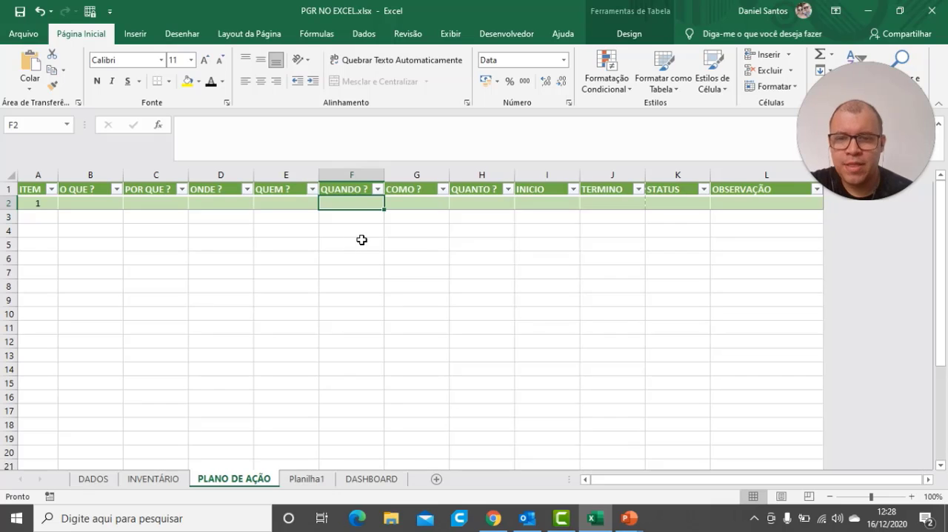
left_click(362, 241)
left_click(365, 200)
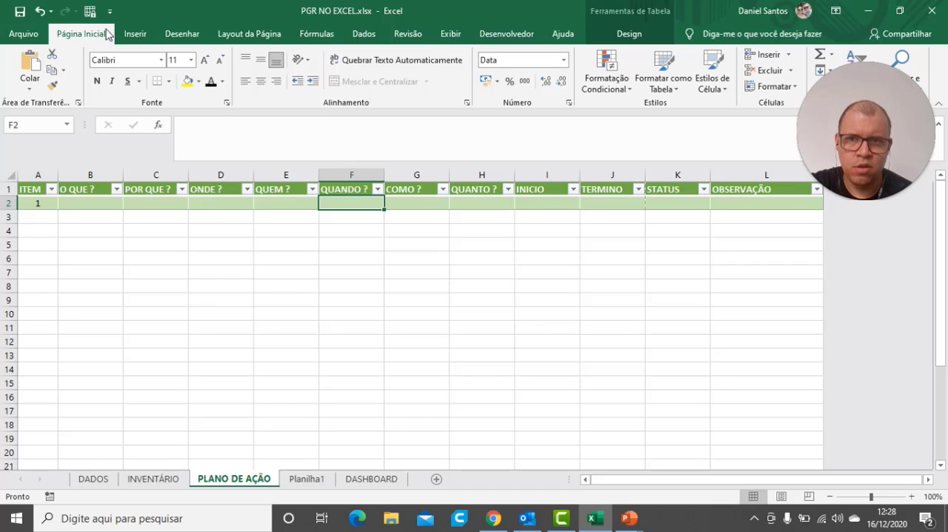
left_click(369, 38)
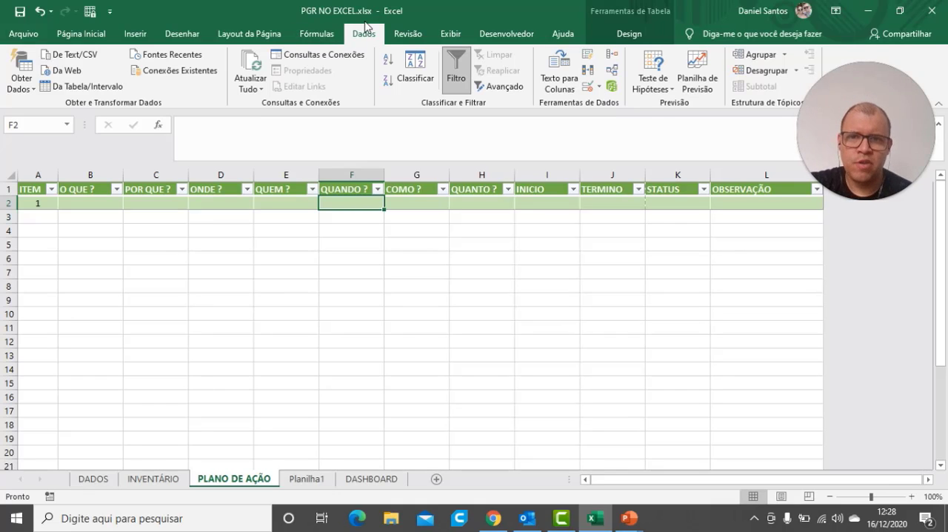
left_click(600, 89)
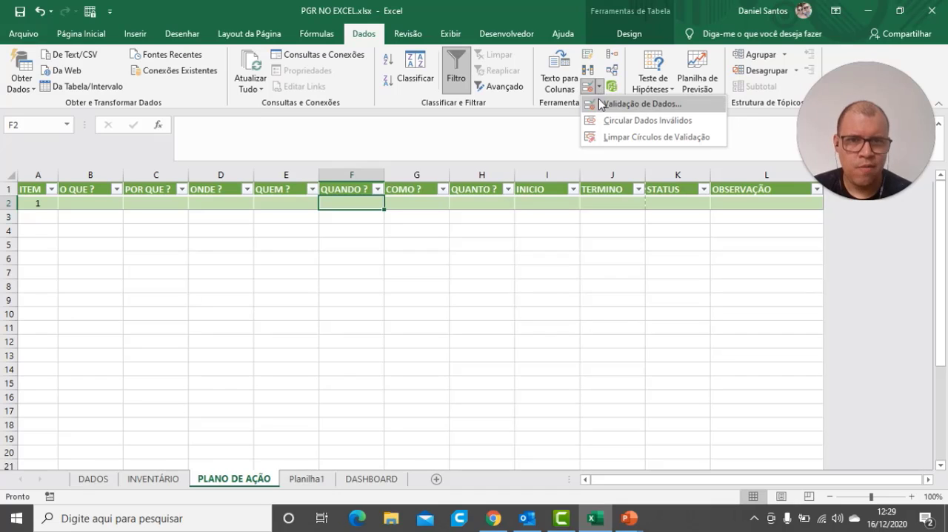
left_click(602, 105)
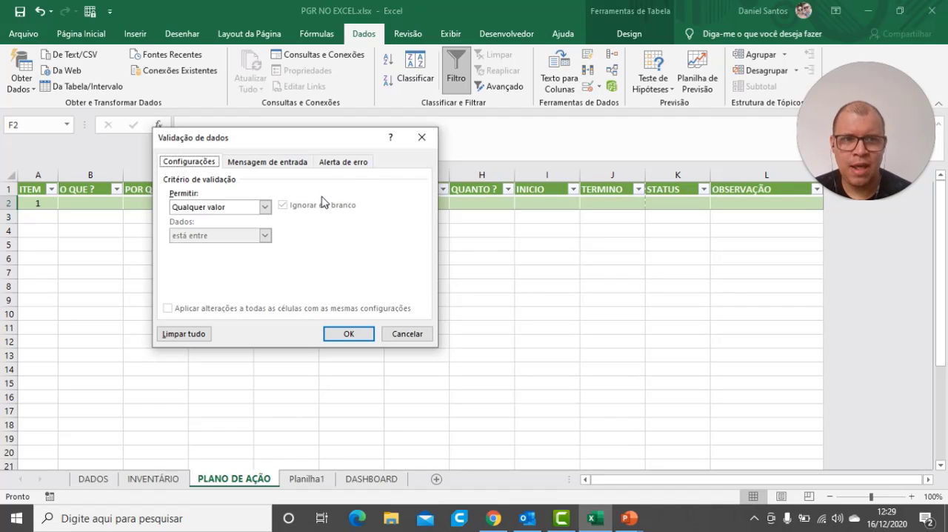
left_click(265, 207)
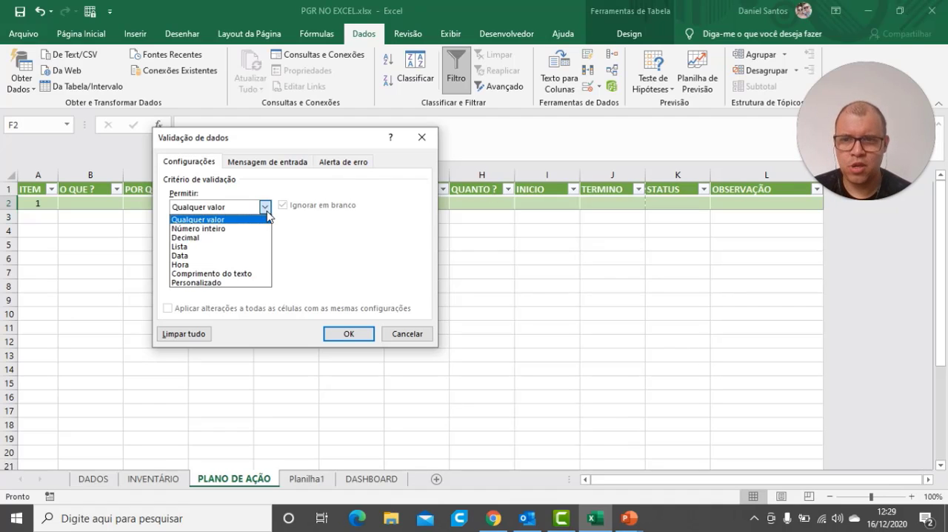
left_click(183, 255)
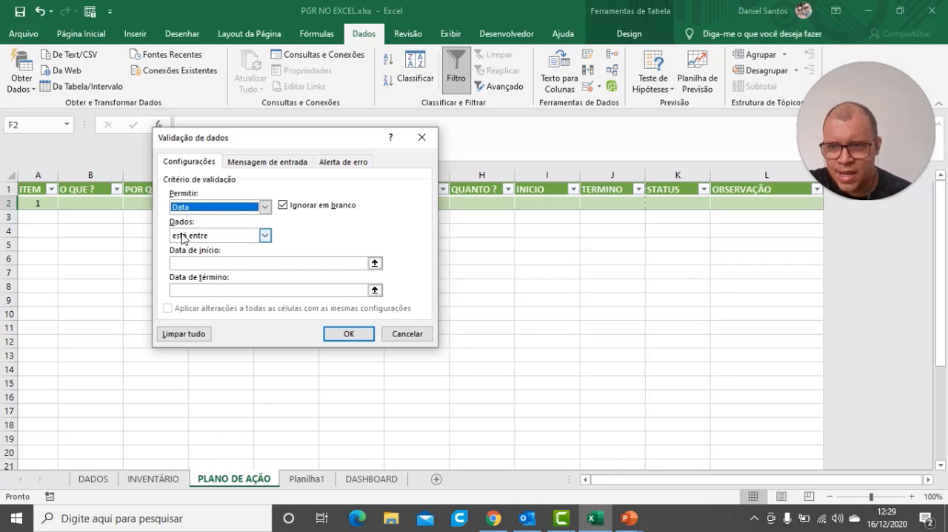
Set the date criterion to "não está entre" with start date 01/01/1900 and end date 01/01/2900
left_click(265, 235)
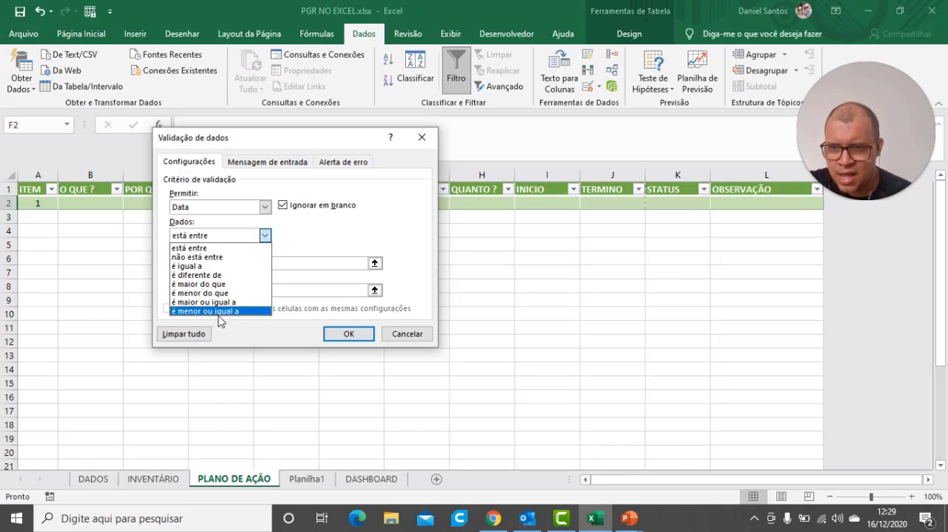
left_click(222, 258)
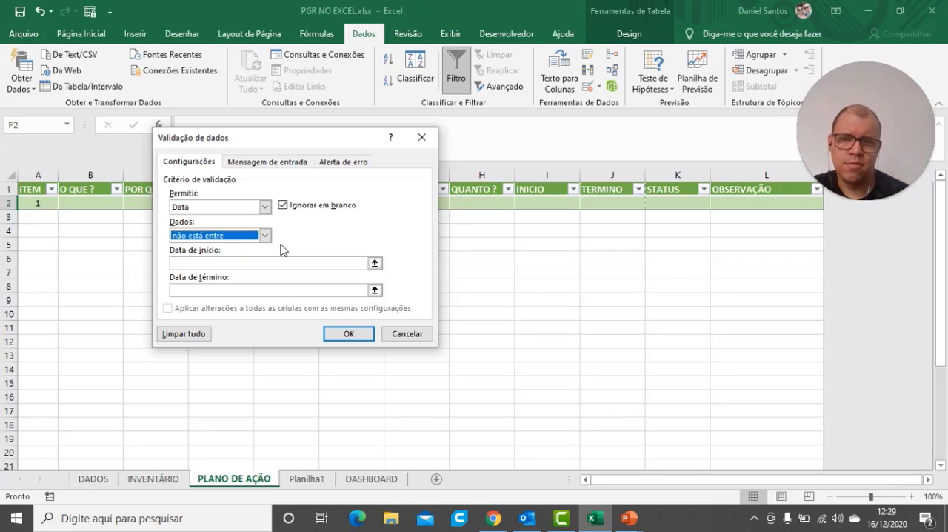
left_click(235, 262)
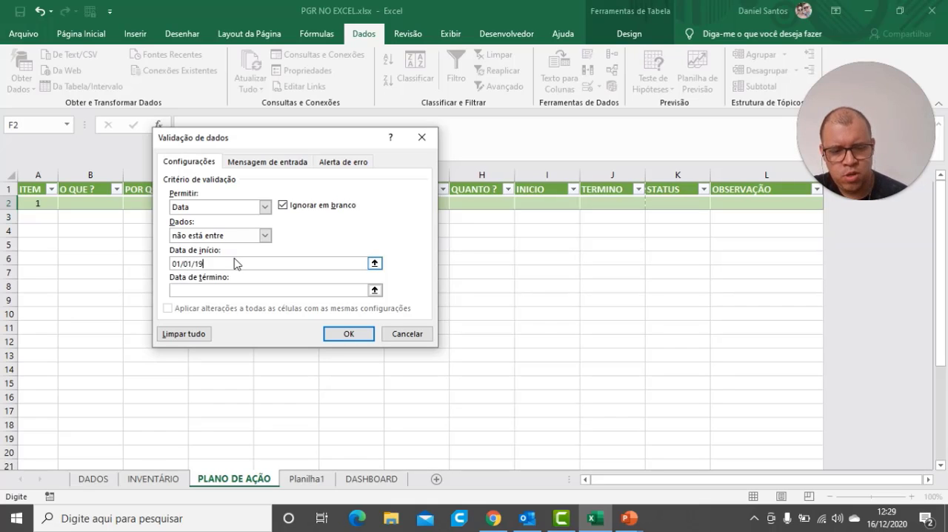
left_click(212, 291)
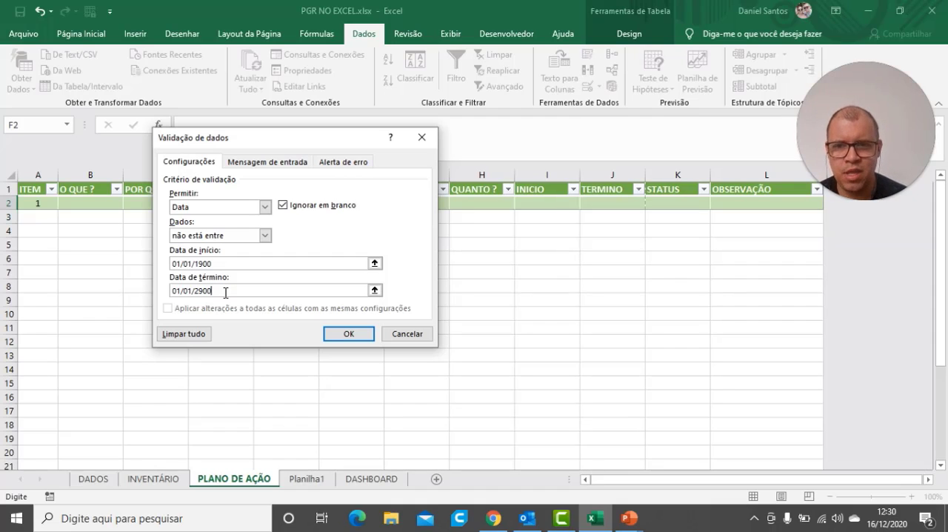
Define the validation's error alert with title ERRO and message "VOCÊ DIGITOU UMA DATA INVÁLIDA, TENTE NOVAMENTE."
left_click(278, 163)
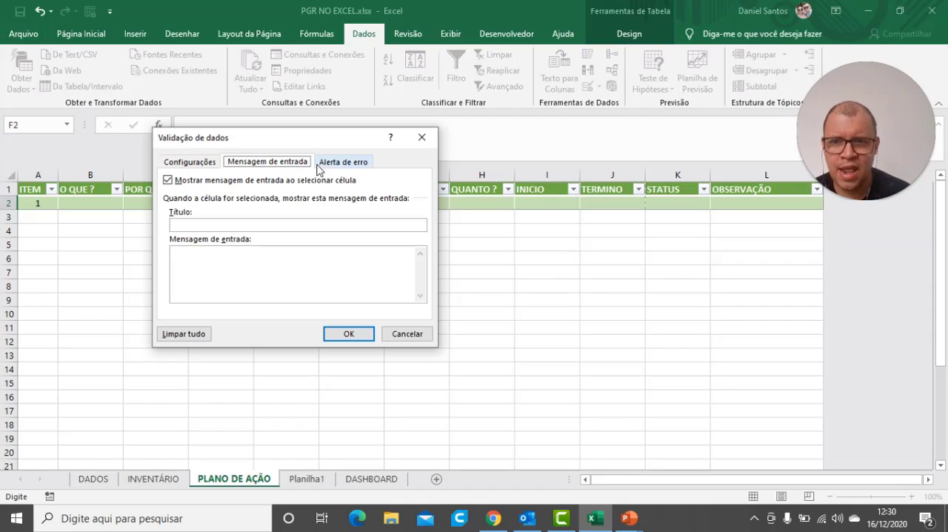
left_click(334, 164)
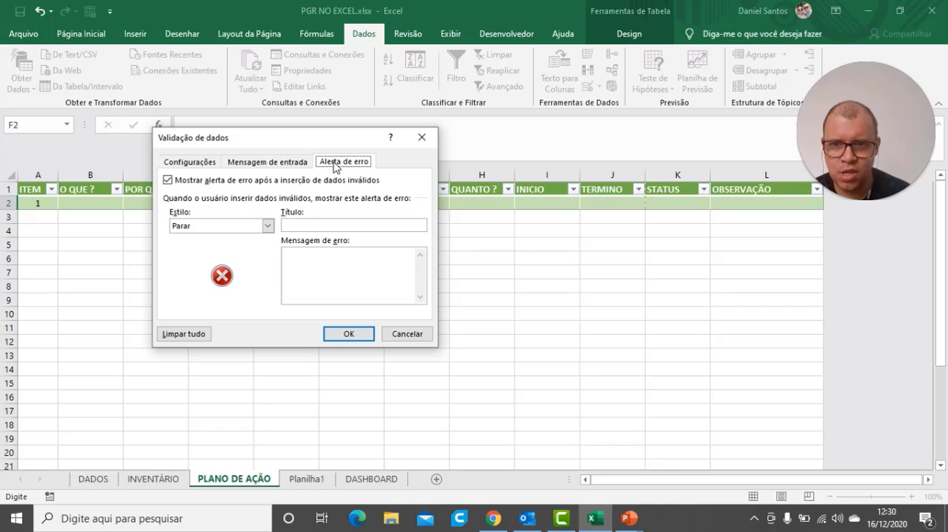
left_click(289, 226)
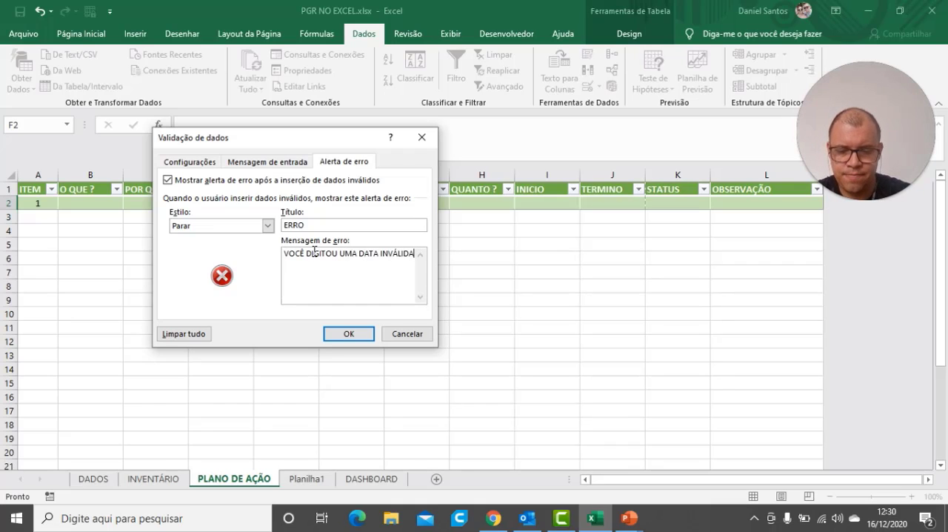
type(", TENTE NO")
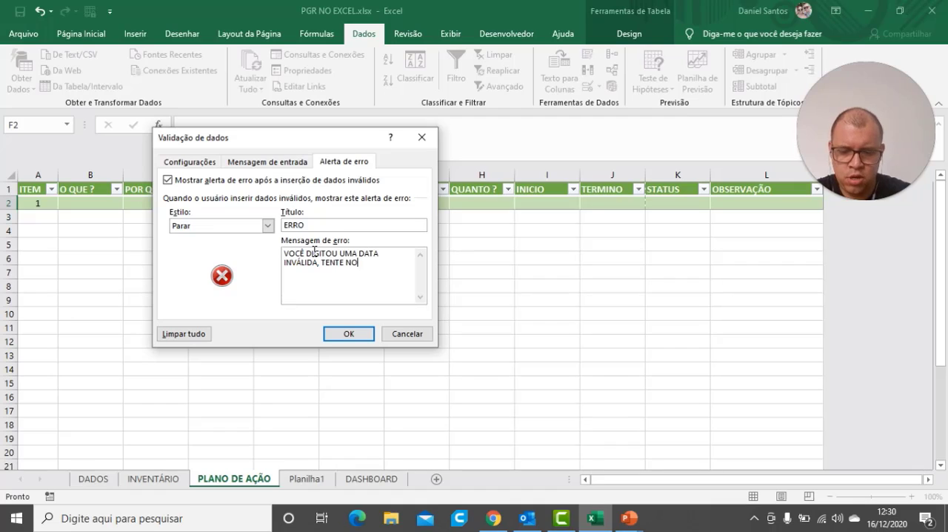
type("VAMENTE.")
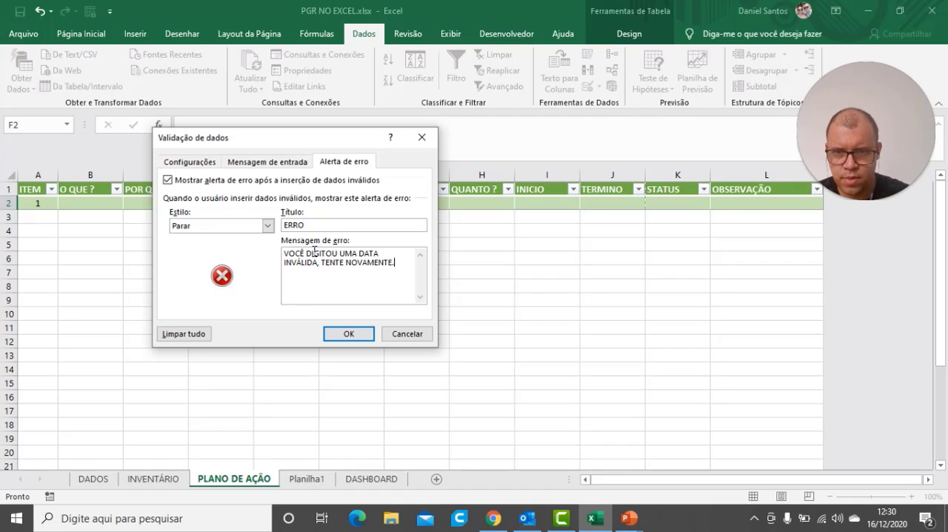
Add an input message titled DATA with the text "DIGITE A DATA A SER EXECUTADA A AÇÃO." and apply the validation
left_click(267, 161)
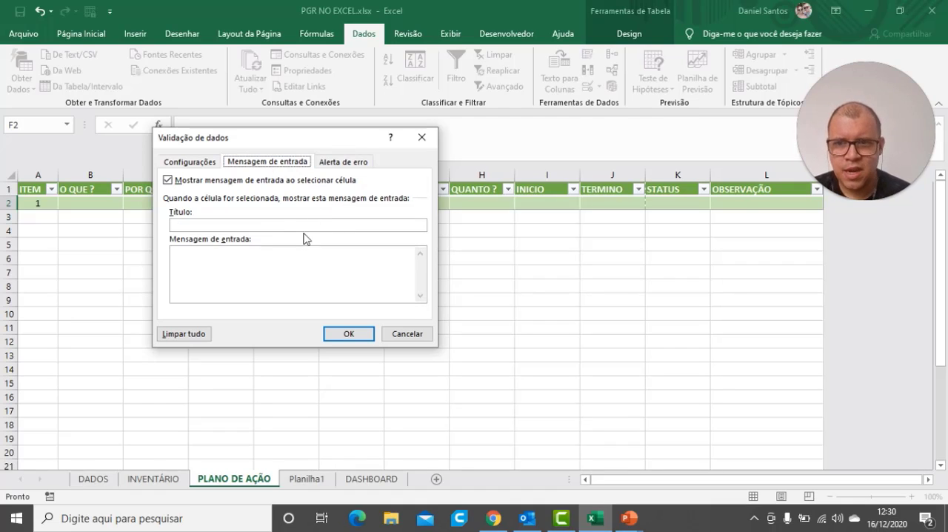
left_click(282, 227)
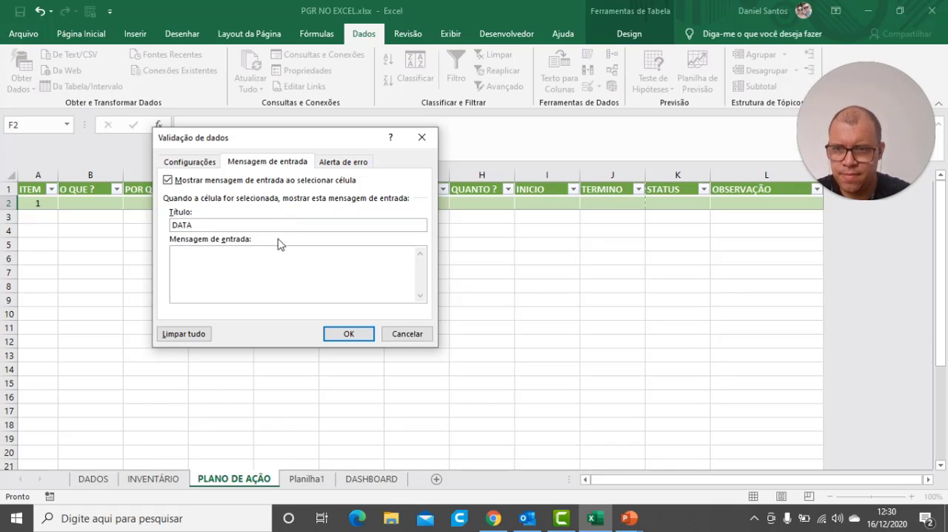
left_click(265, 285)
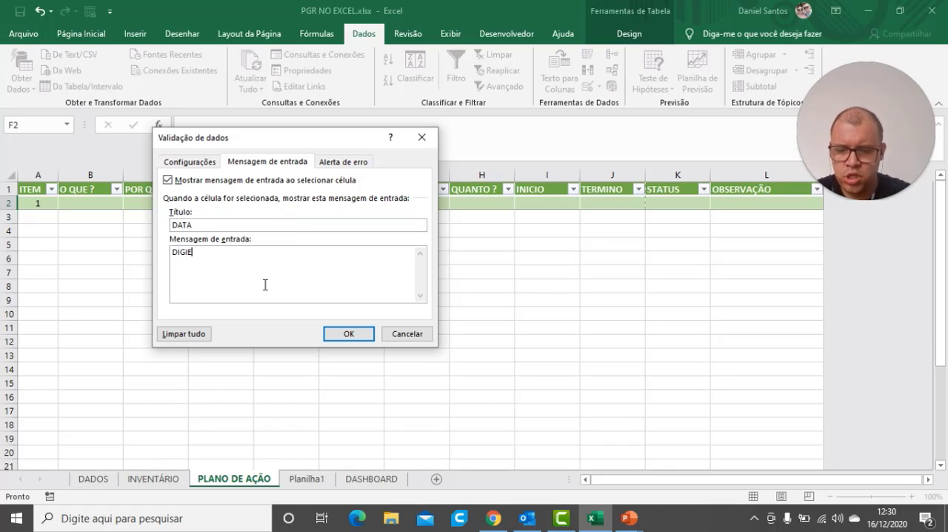
type("DIGITE A DATA A SER PLANEJADA")
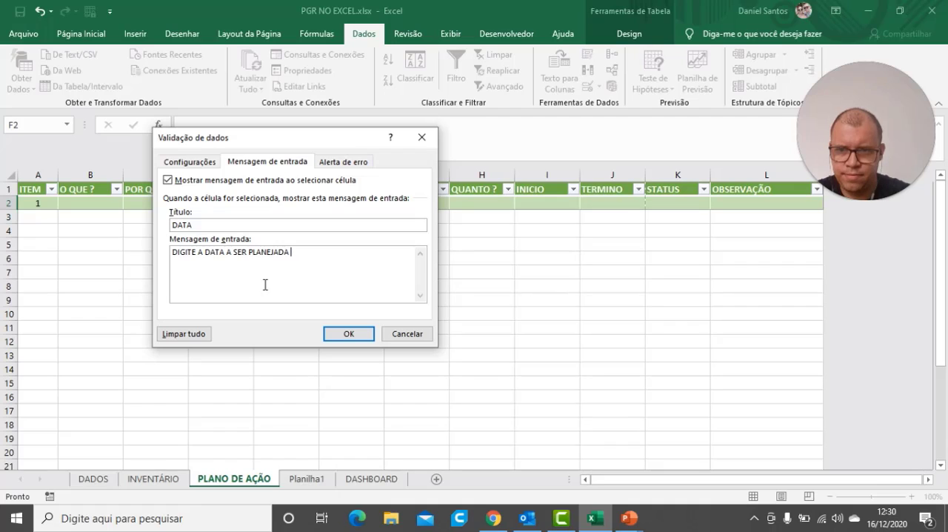
key("BackSpace")
key("BackSpace")
key("BackSpace")
key("BackSpace")
key("BackSpace")
key("BackSpace")
key("BackSpace")
key("BackSpace")
key("BackSpace")
key("BackSpace")
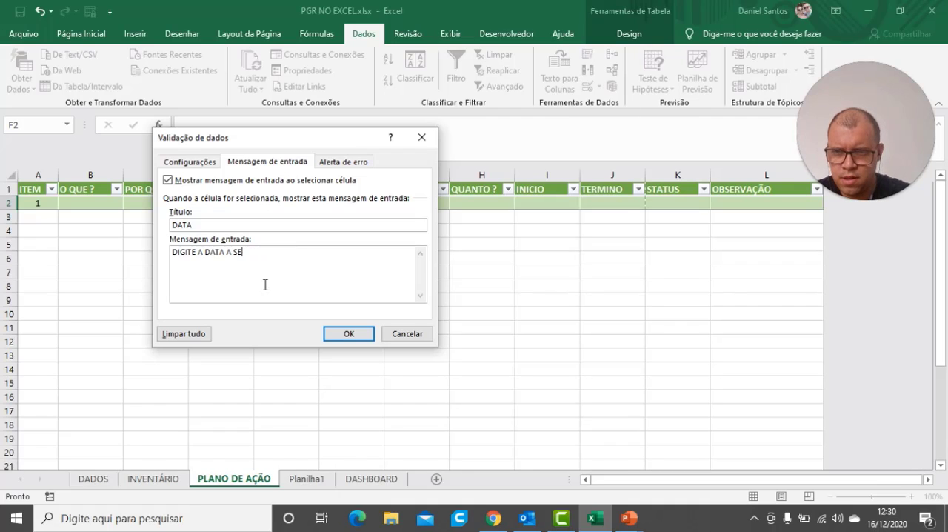
type("R EXE")
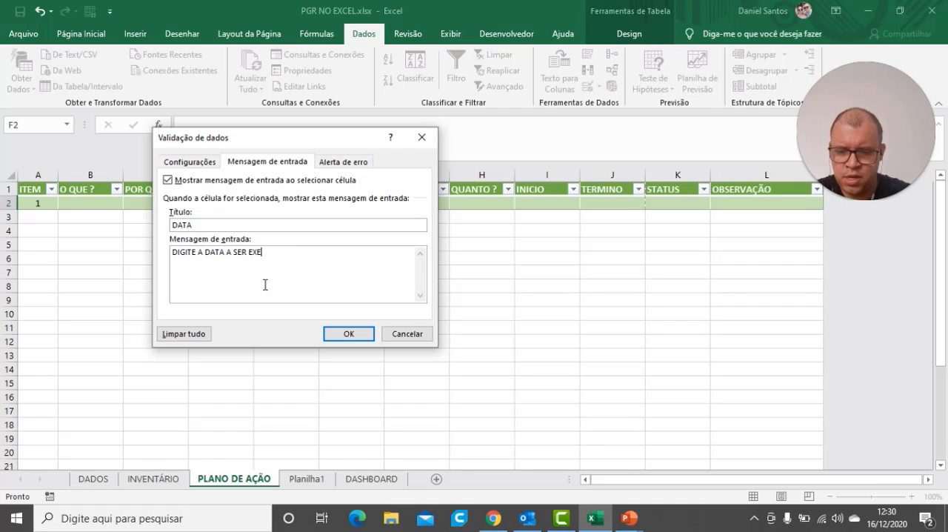
type("CUTADA A AÇÃO.")
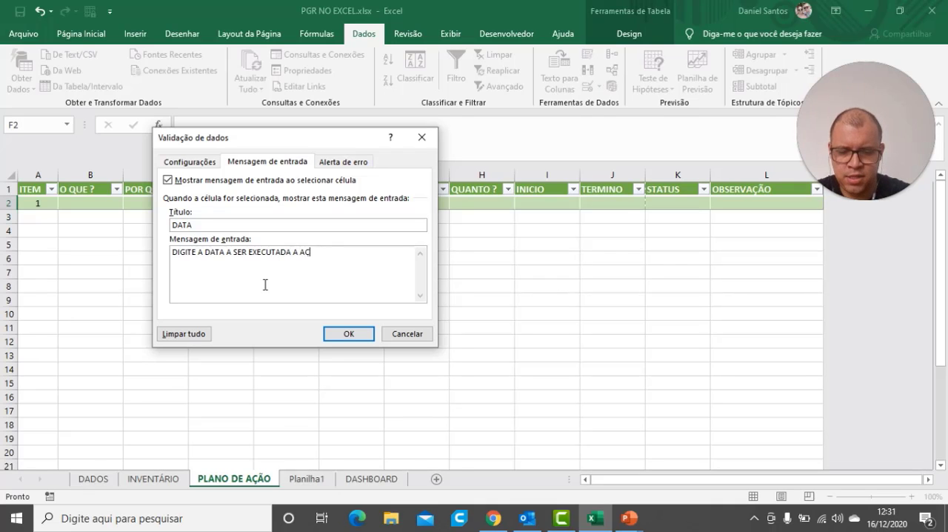
left_click(355, 335)
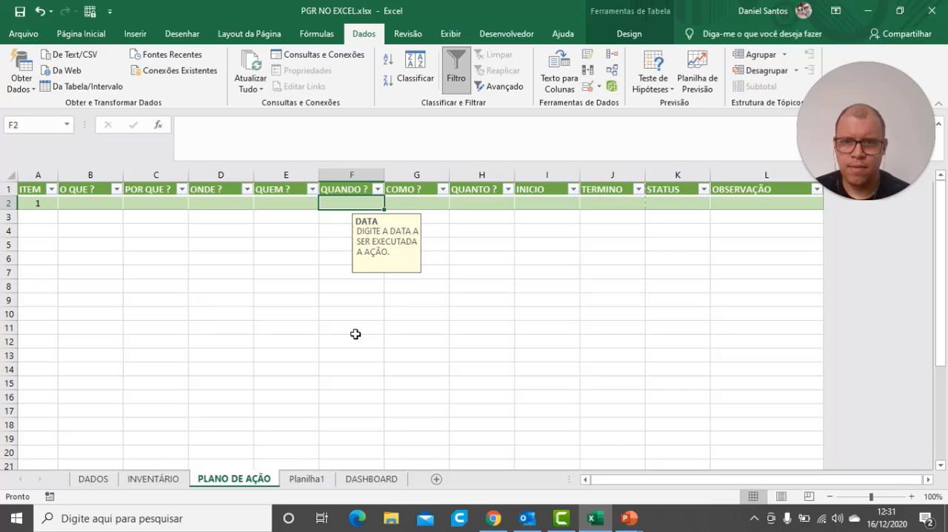
Check the input message by selecting and leaving the QUANDO ? cell of item 1
left_click(399, 296)
left_click(359, 203)
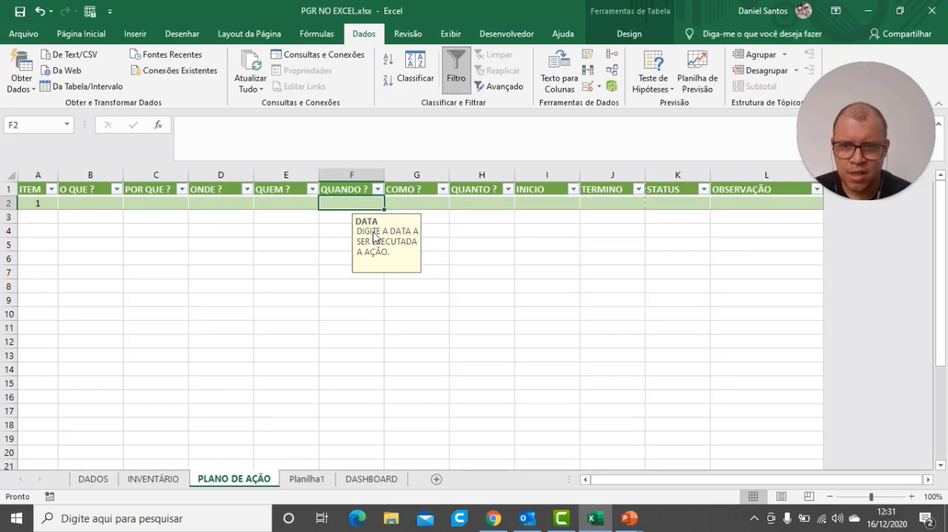
left_click(346, 299)
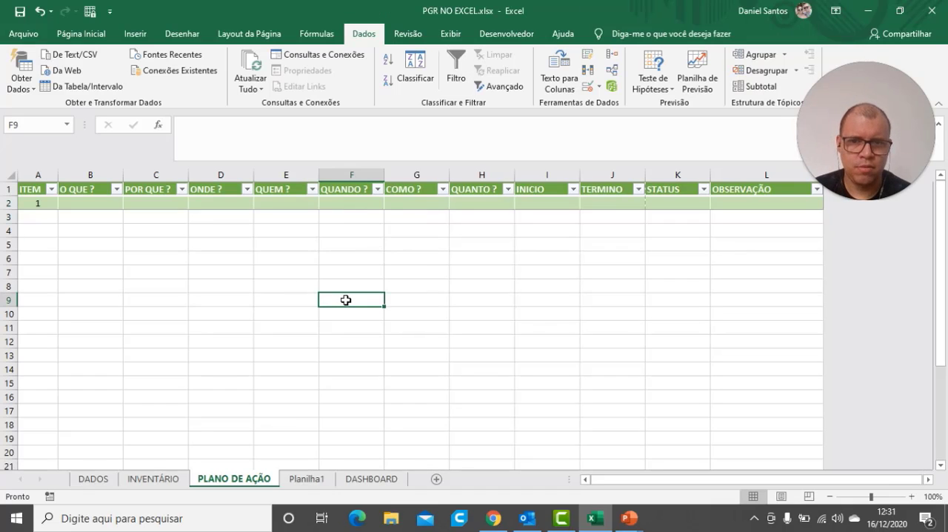
left_click(354, 207)
left_click(398, 329)
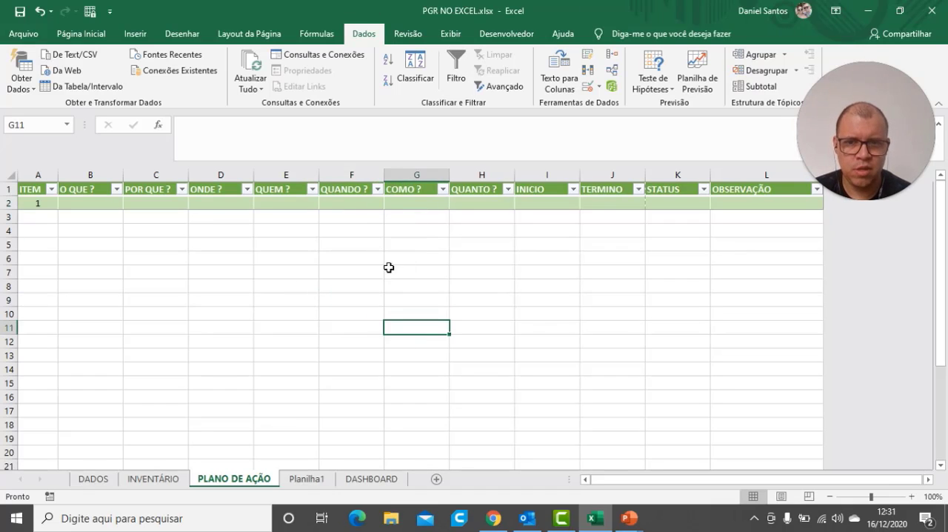
Try to enter the date 12/12/2020 in the QUANDO ? cell of item 1
left_click(375, 203)
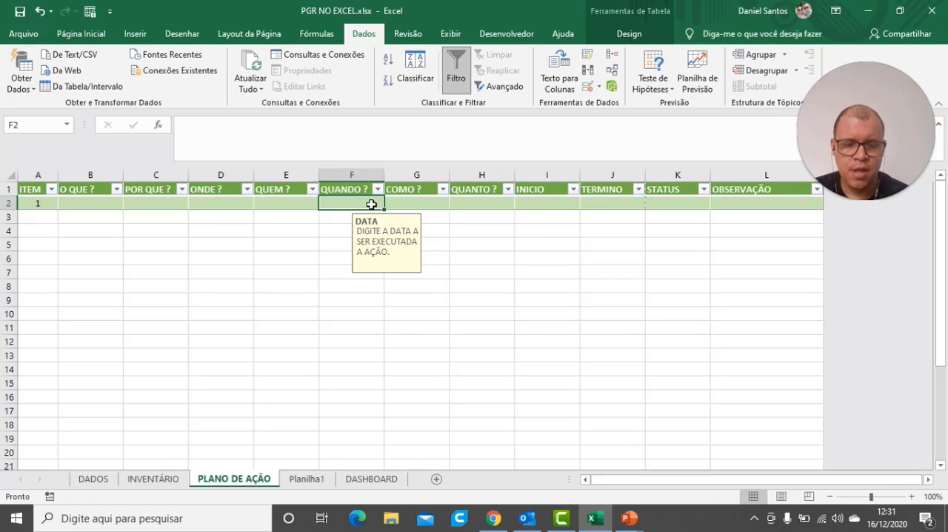
type("12/12")
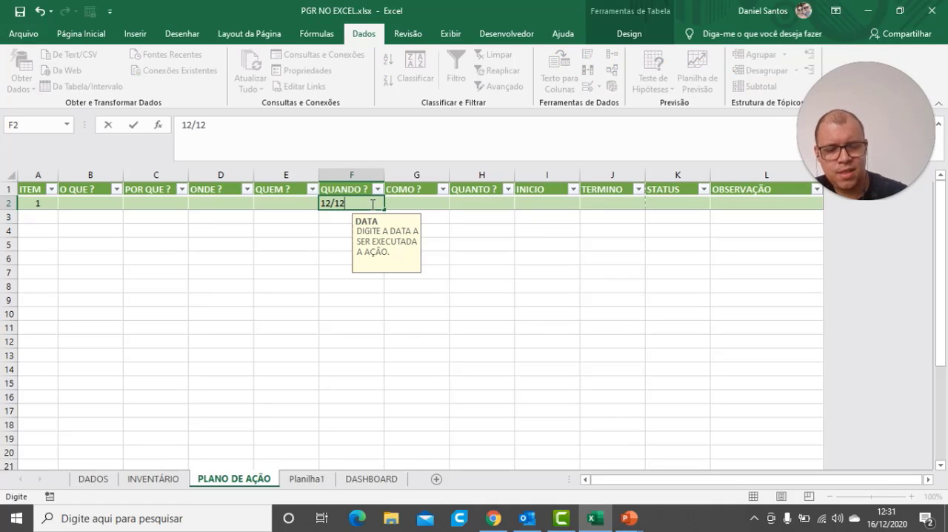
type("/2020")
key("Return")
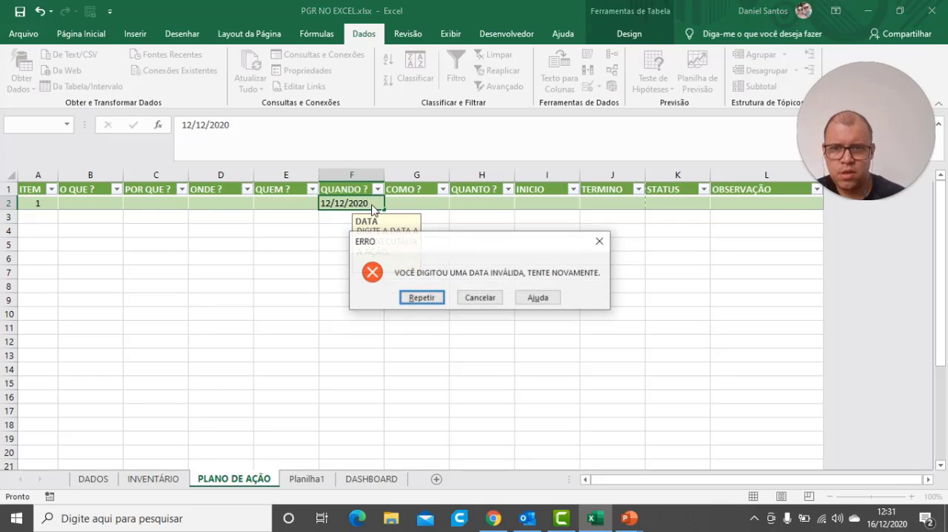
left_click(422, 298)
key("Return")
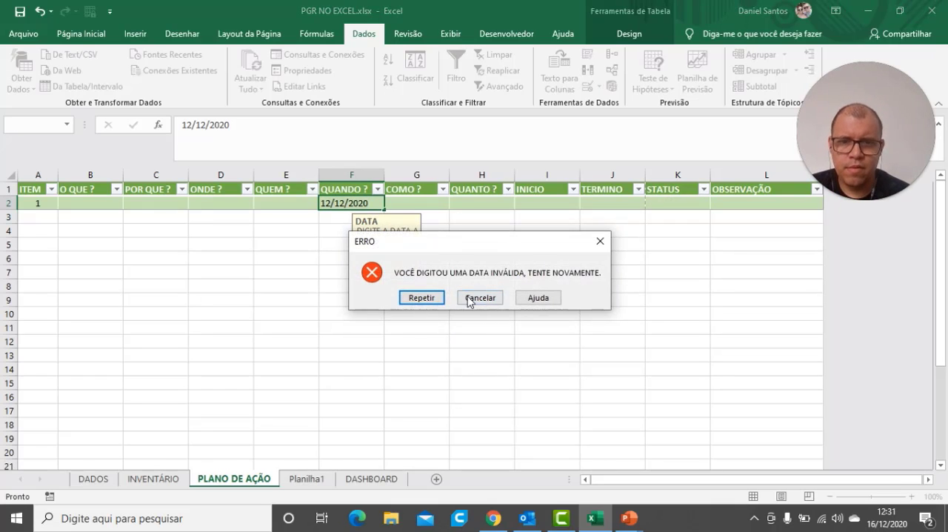
left_click(475, 297)
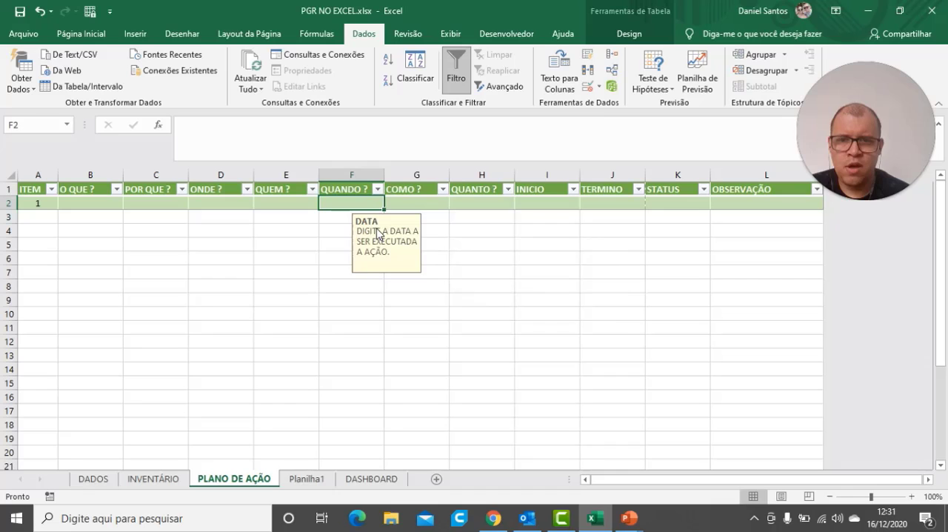
Change the date validation of the QUANDO ? cell of item 1 to the condition "está entre" and apply it
left_click(599, 88)
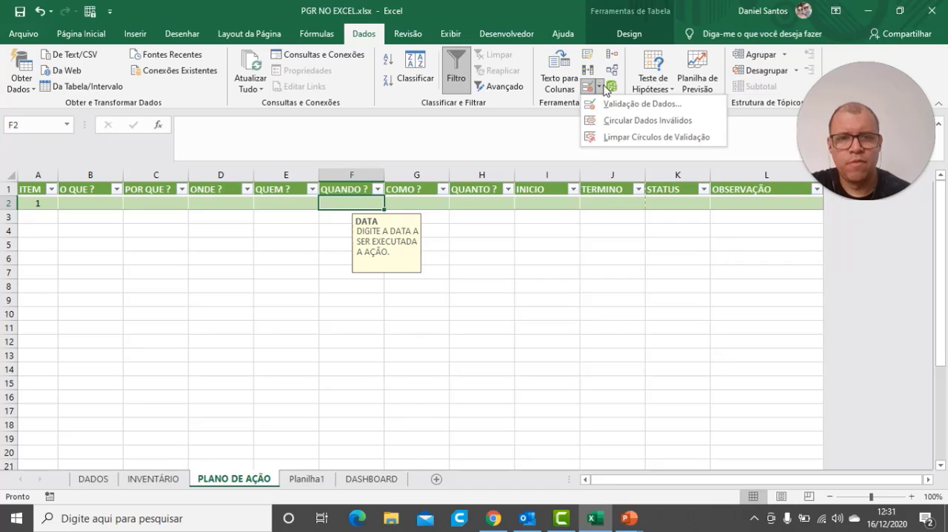
left_click(587, 106)
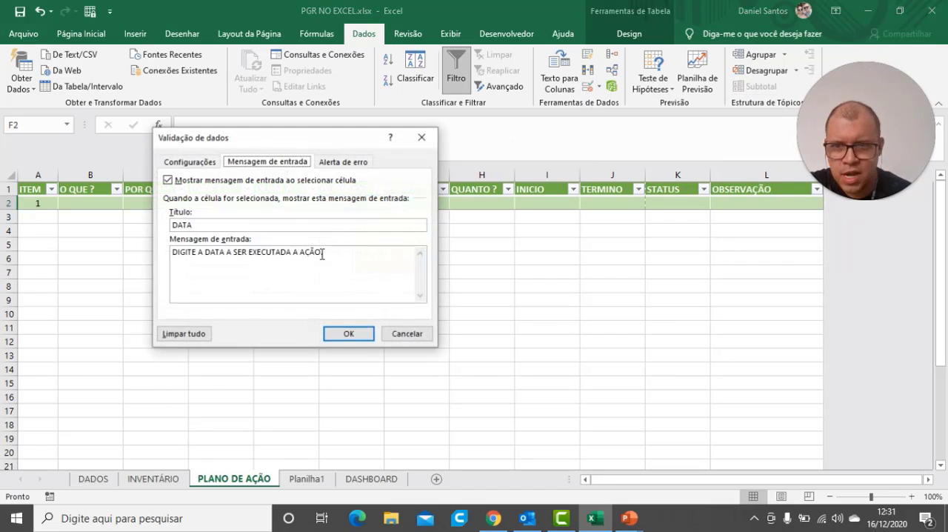
left_click(207, 163)
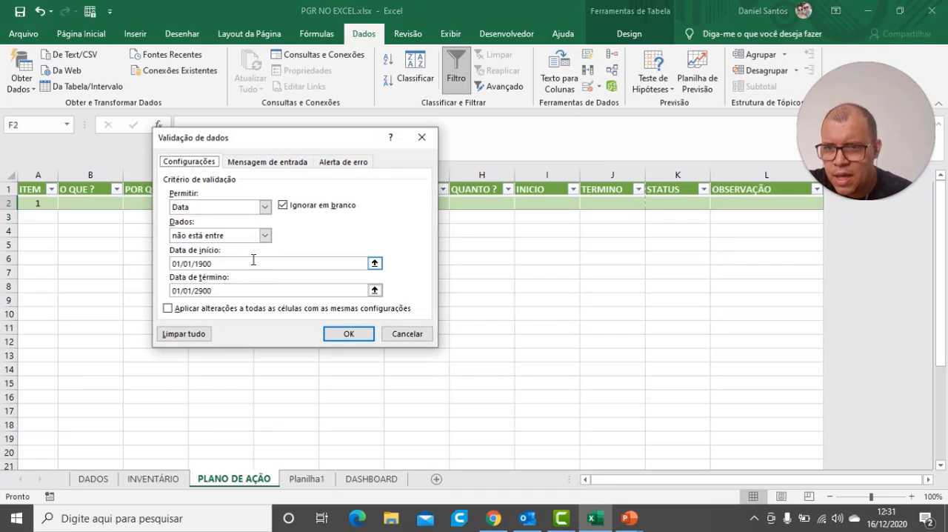
left_click(265, 235)
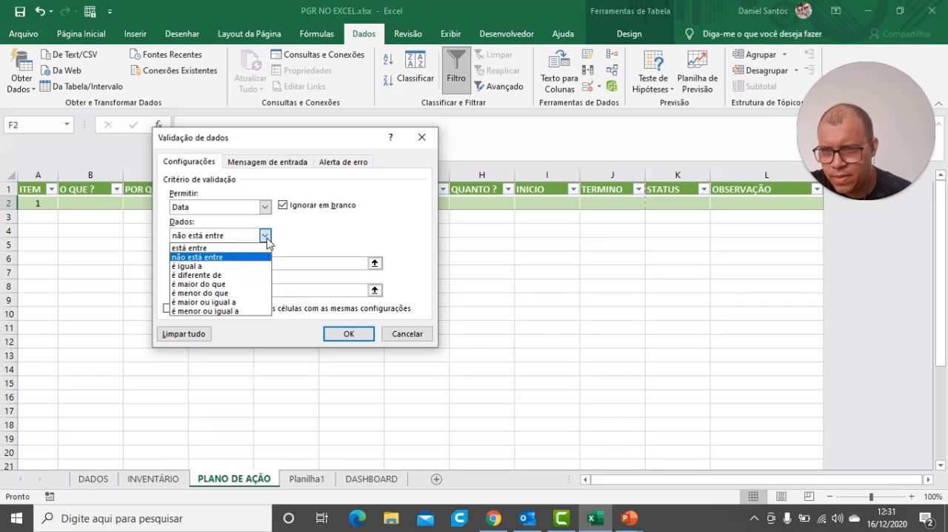
left_click(201, 249)
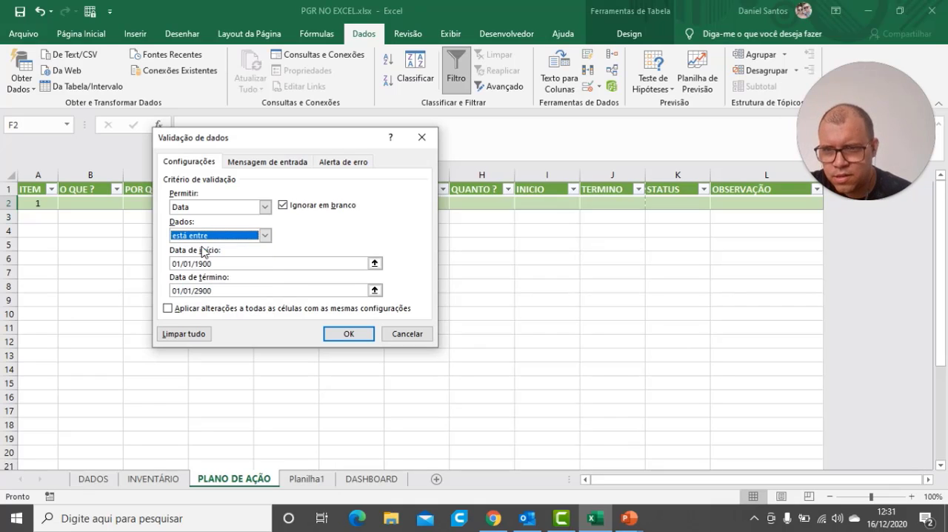
left_click(359, 335)
left_click(435, 303)
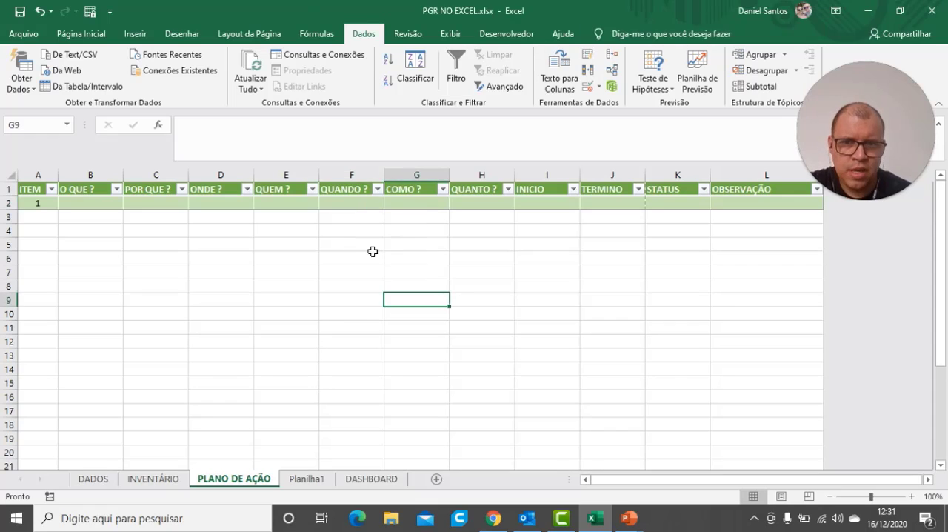
Enter the date 12/12/2020 in the QUANDO ? cell of item 1
left_click(349, 191)
left_click(346, 203)
type("16/12/2020")
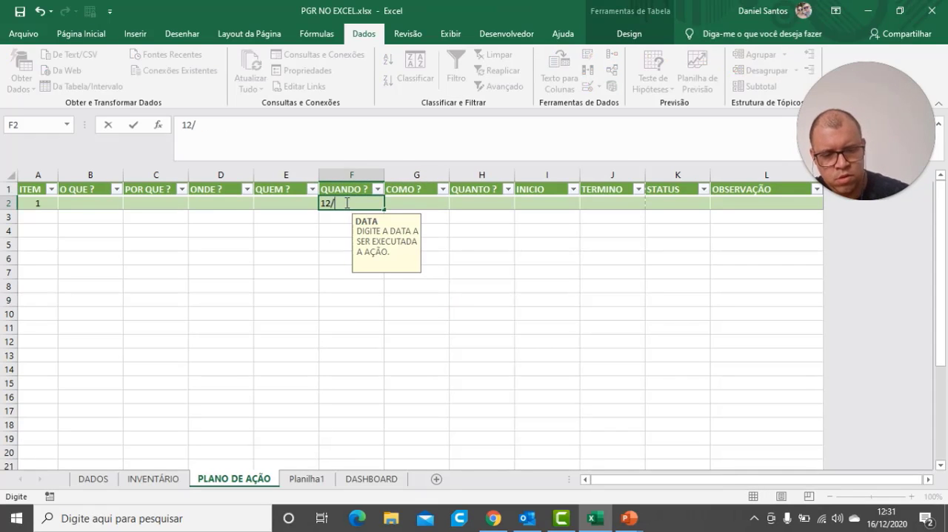
key("Return")
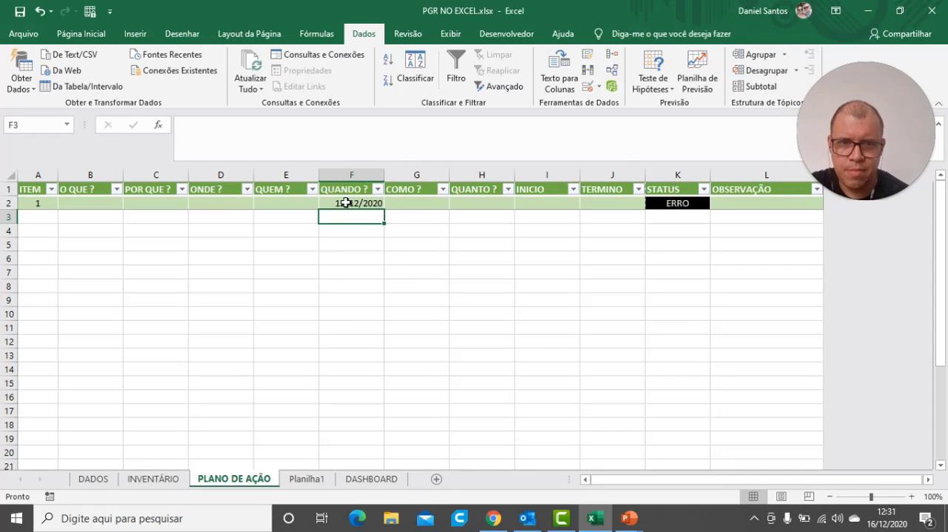
Check the filled QUANDO ? cell's input message by selecting and leaving the cell several times
left_click(450, 289)
left_click(343, 203)
left_click(388, 307)
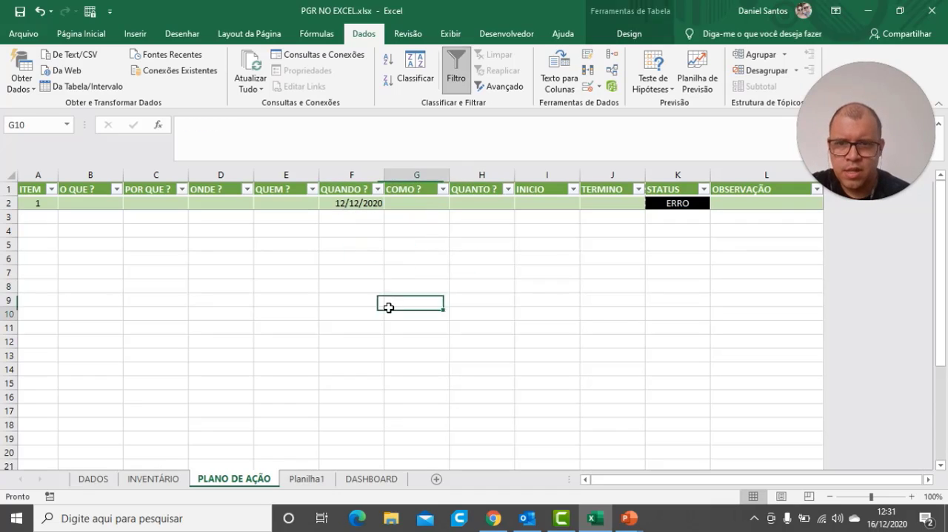
left_click(356, 202)
left_click(381, 288)
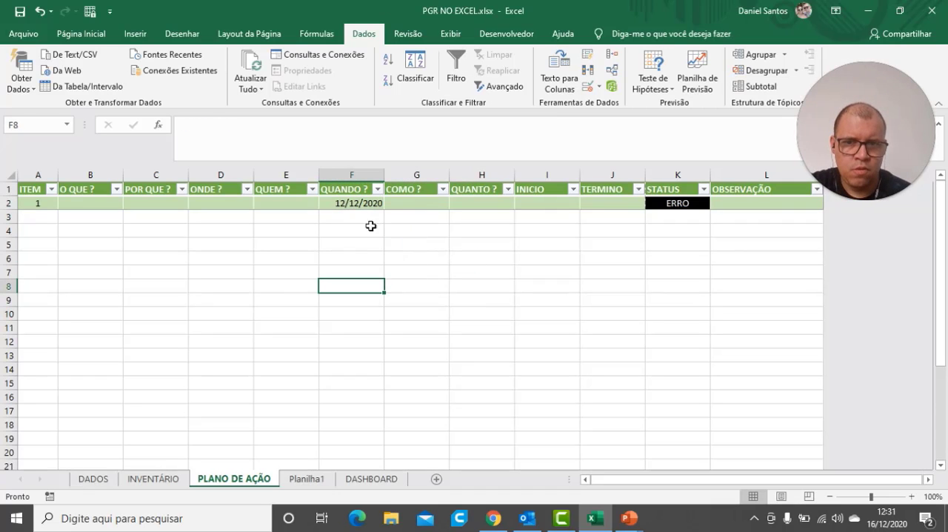
left_click(360, 202)
left_click(340, 231)
Test the validation by trying the out-of-range date 12/12/2999 in the QUANDO ? cell, retry it once, and cancel the entry
left_click(347, 205)
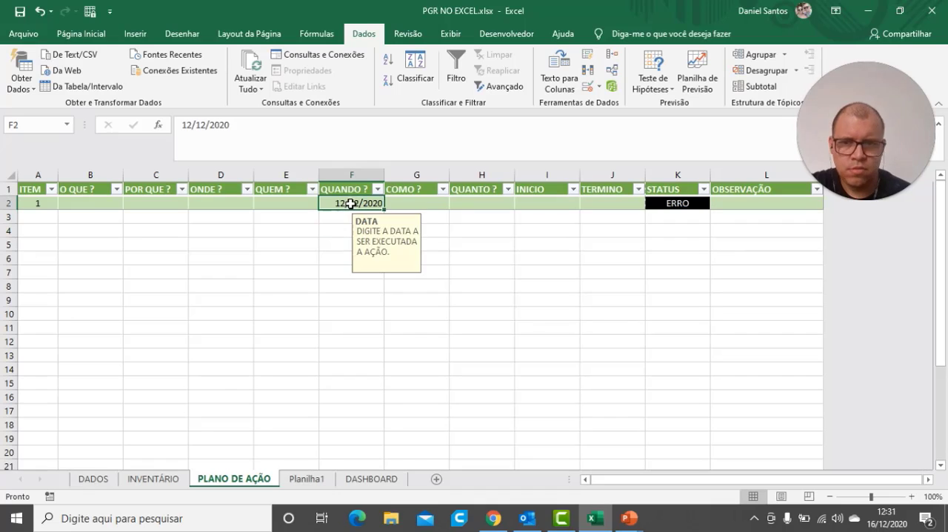
type("1")
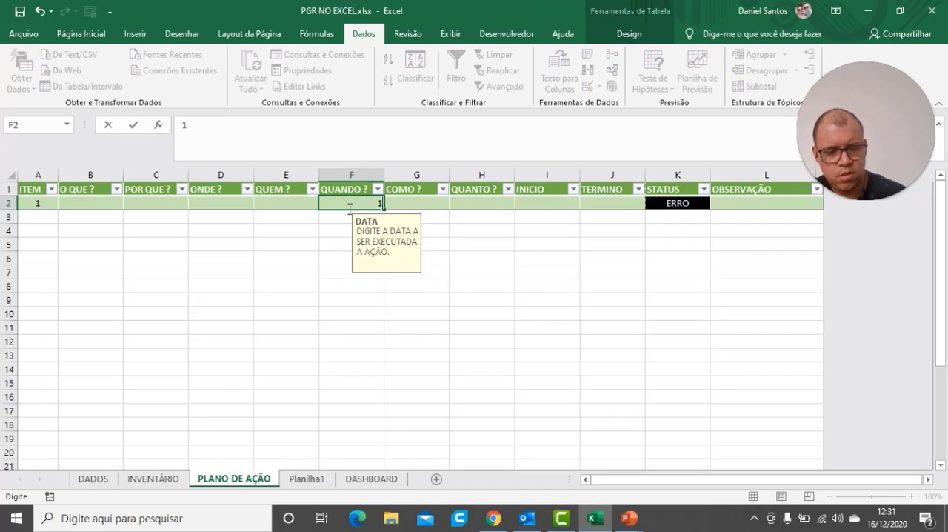
type("2/12/20")
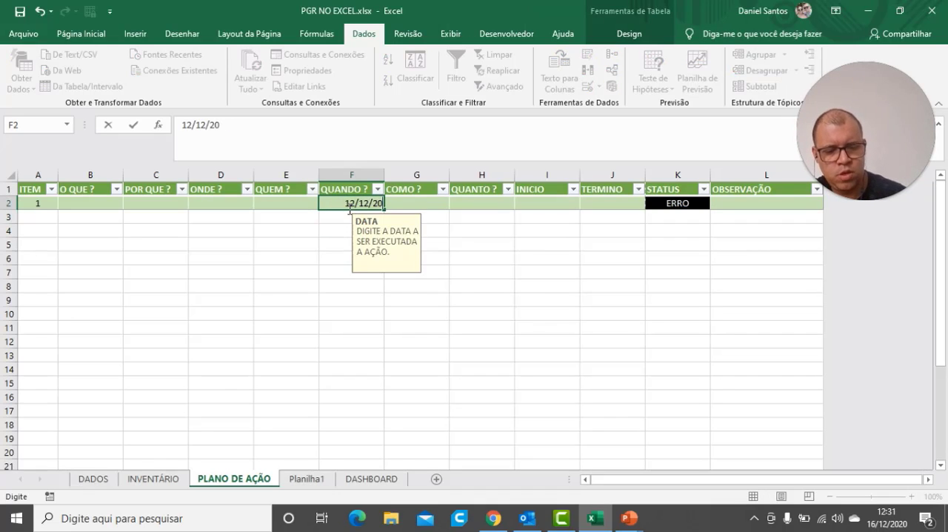
key("BackSpace")
type("999")
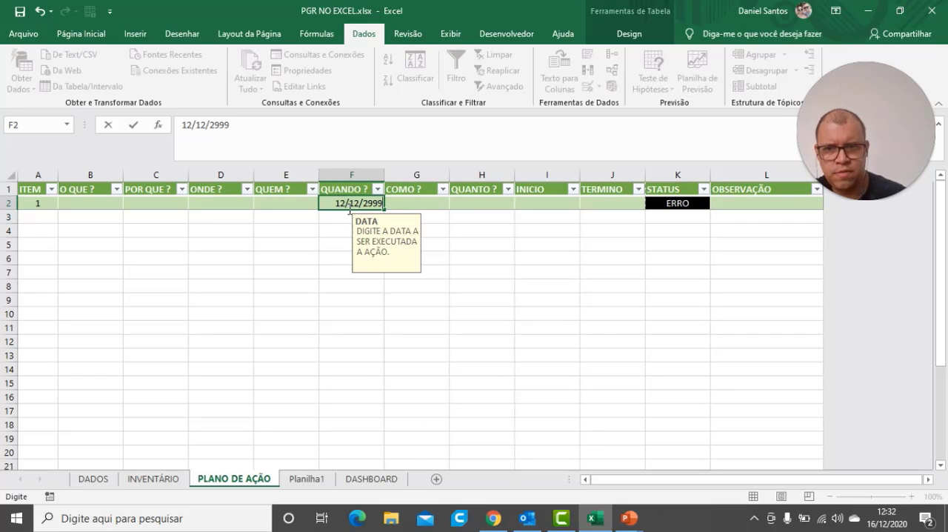
key("Return")
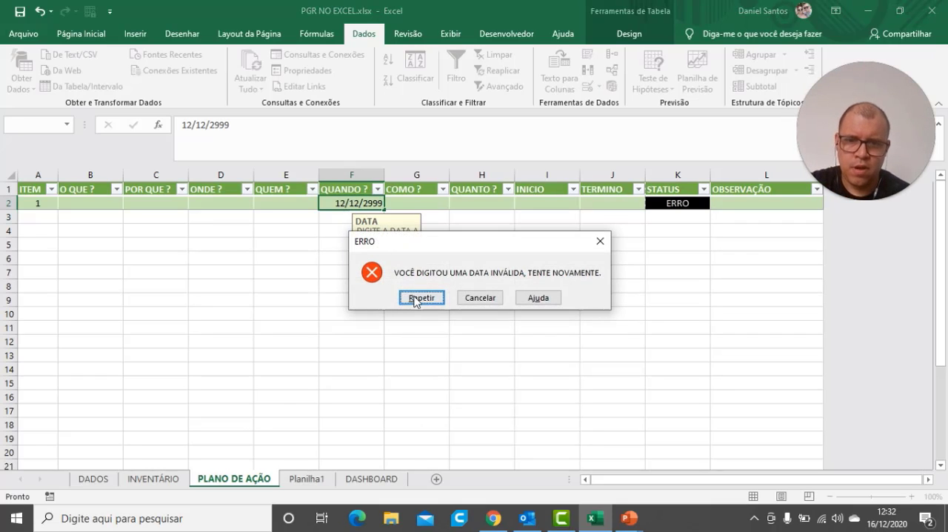
left_click(419, 297)
key("Return")
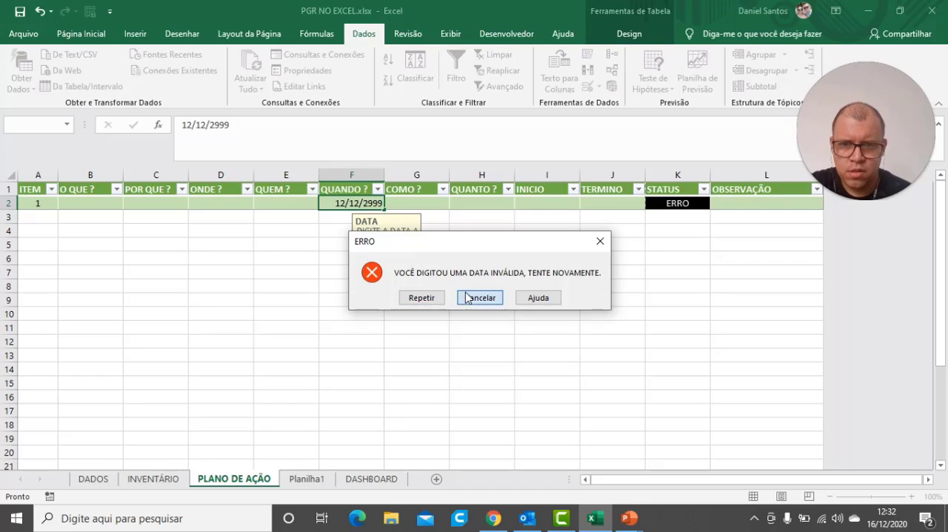
left_click(470, 296)
left_click(437, 299)
Review the QUANDO ? cell's date validation criteria and its list of conditions, keeping "está entre", and confirm the settings
left_click(352, 203)
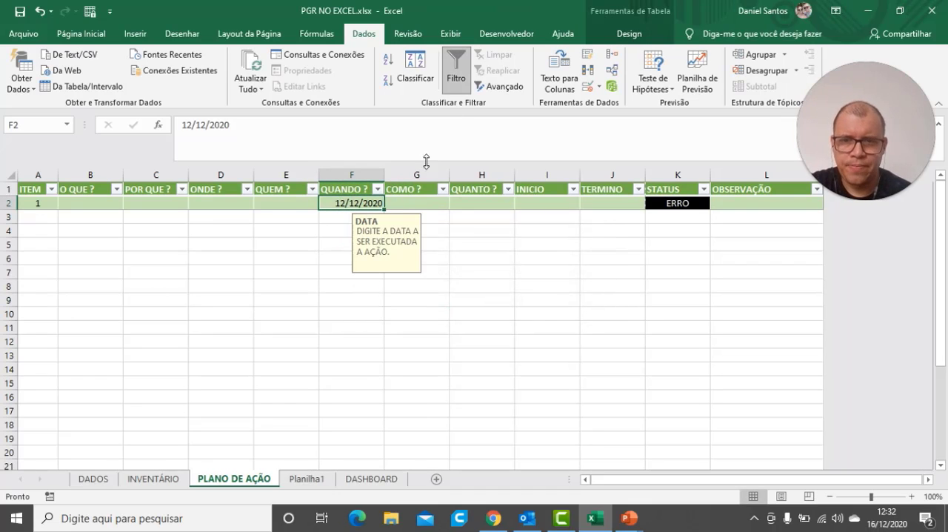
left_click(599, 87)
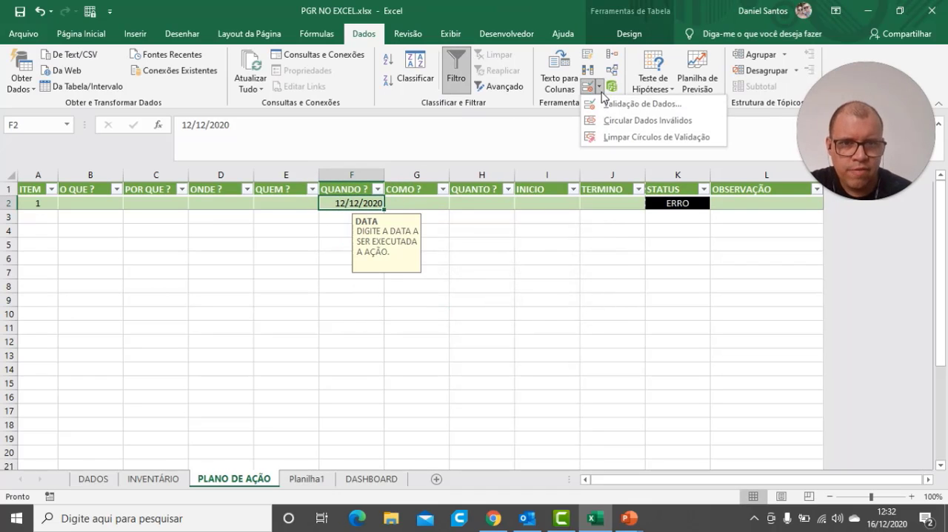
left_click(600, 104)
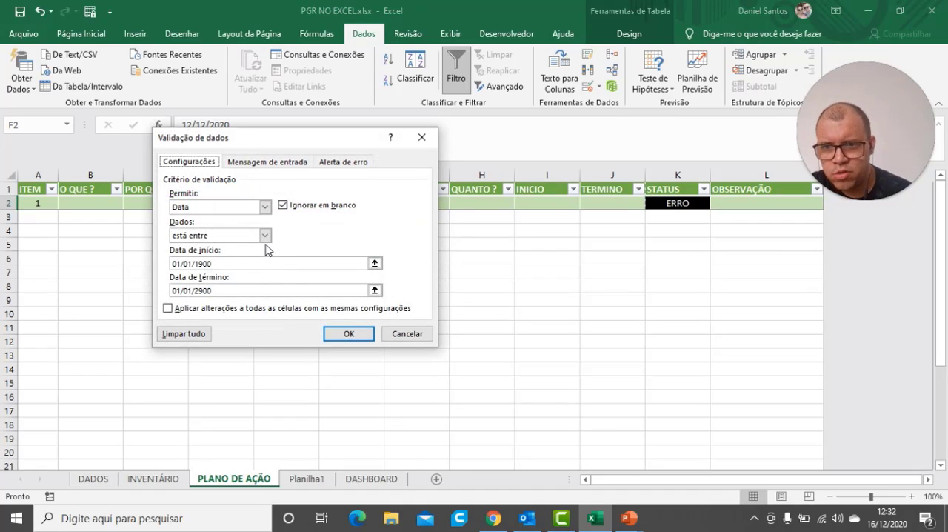
left_click(265, 235)
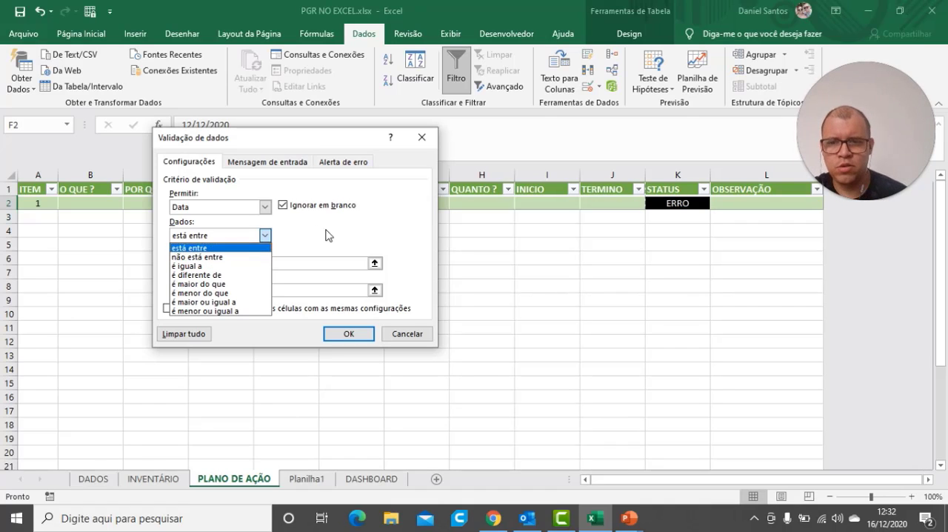
left_click(190, 248)
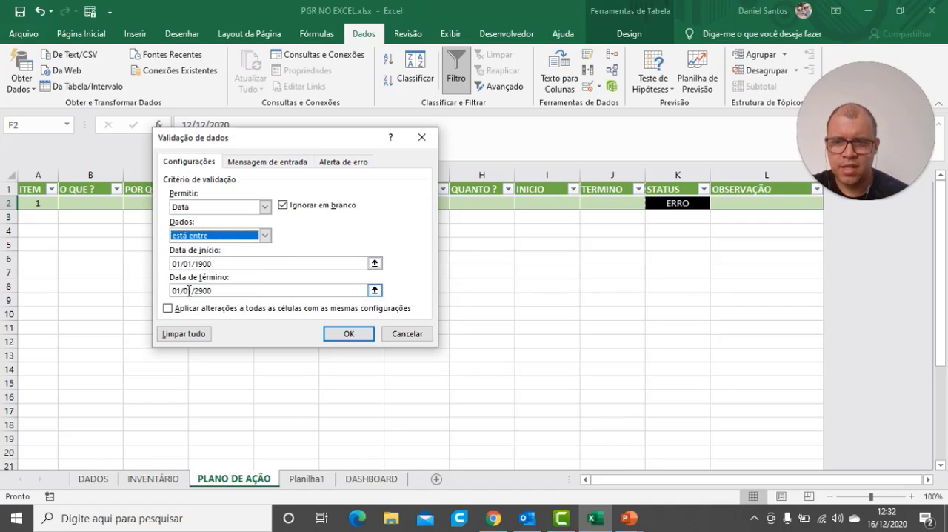
left_click(265, 234)
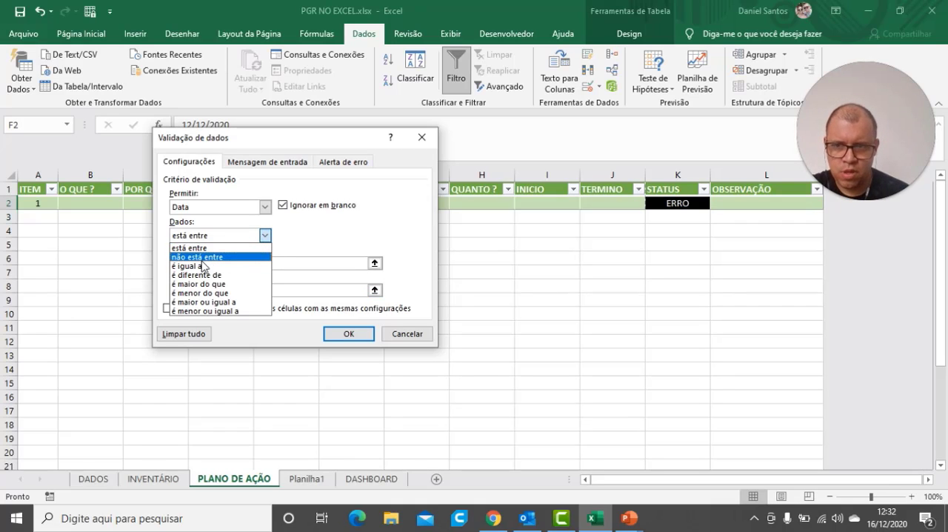
left_click(204, 249)
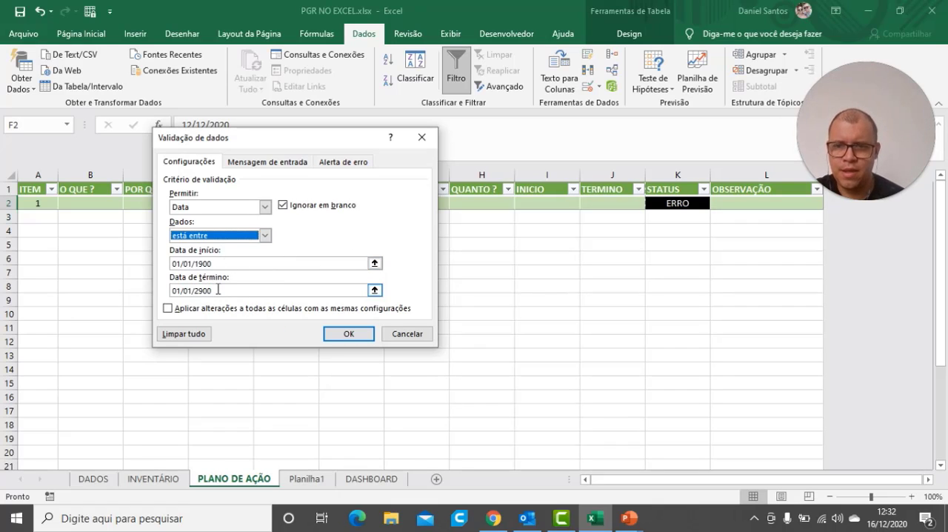
left_click(344, 333)
left_click(489, 324)
Test the lower date limit by trying 01/01/1899 in the QUANDO ? cell of item 1, and cancel the entry
left_click(356, 203)
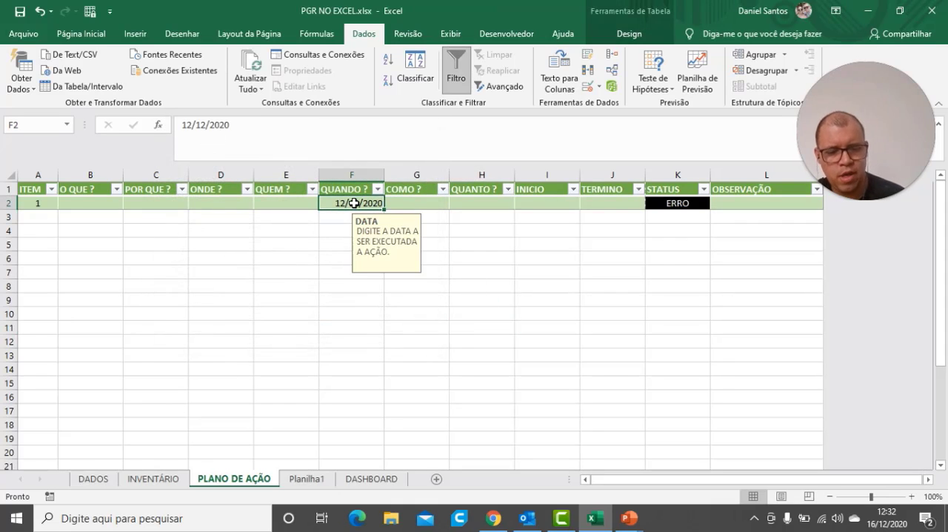
type("01/01/")
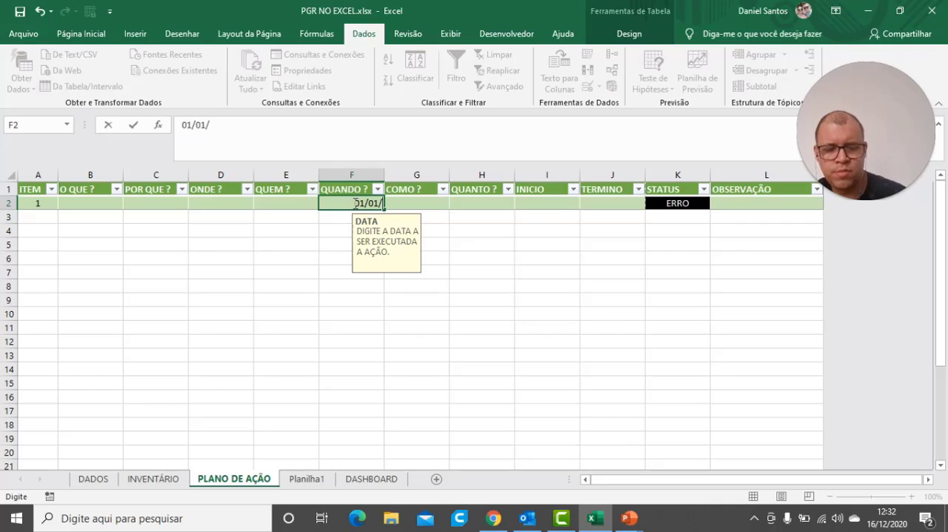
type("18")
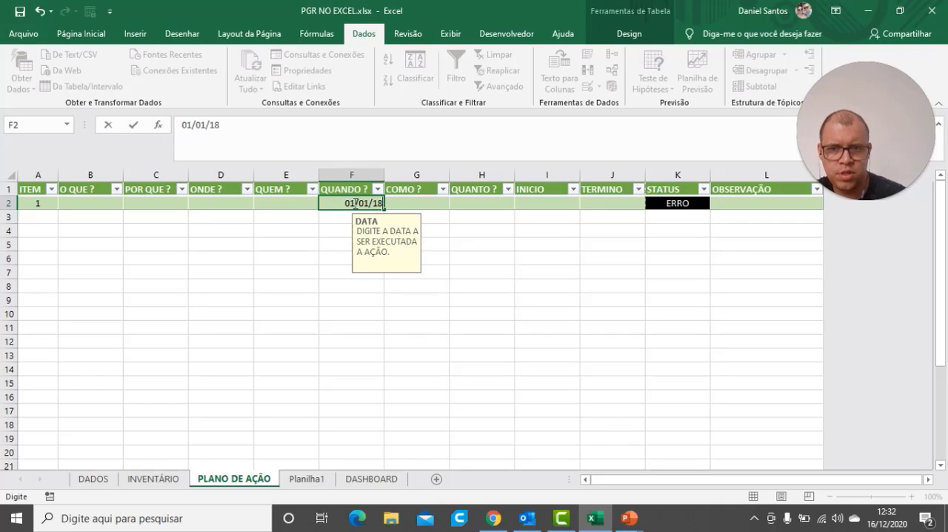
type("99")
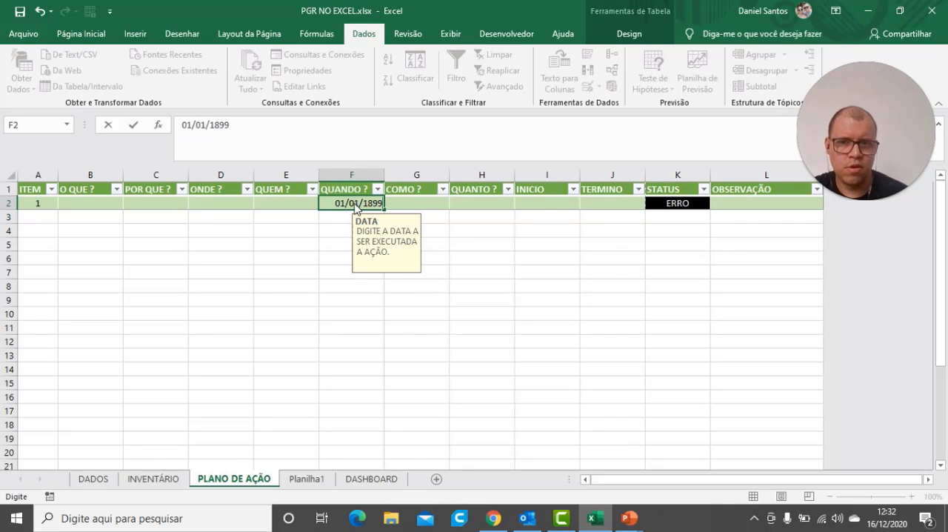
key("Return")
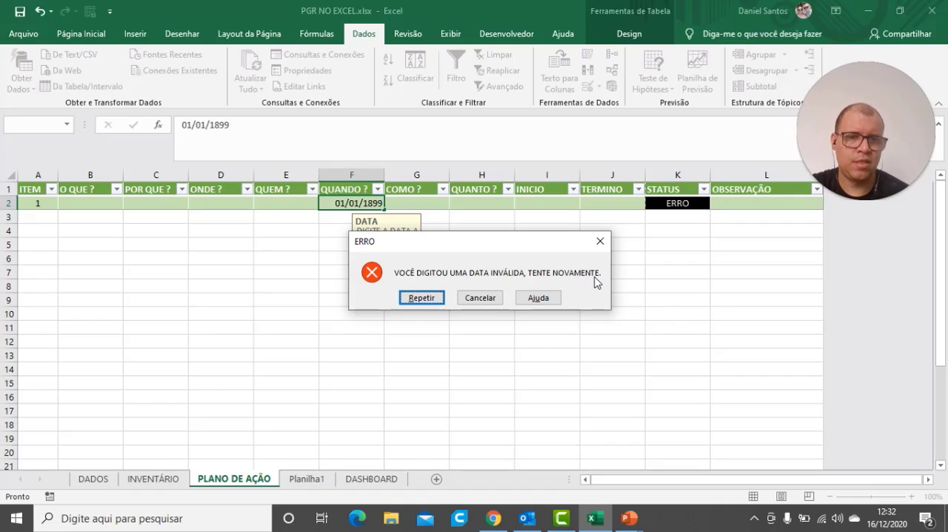
left_click(482, 298)
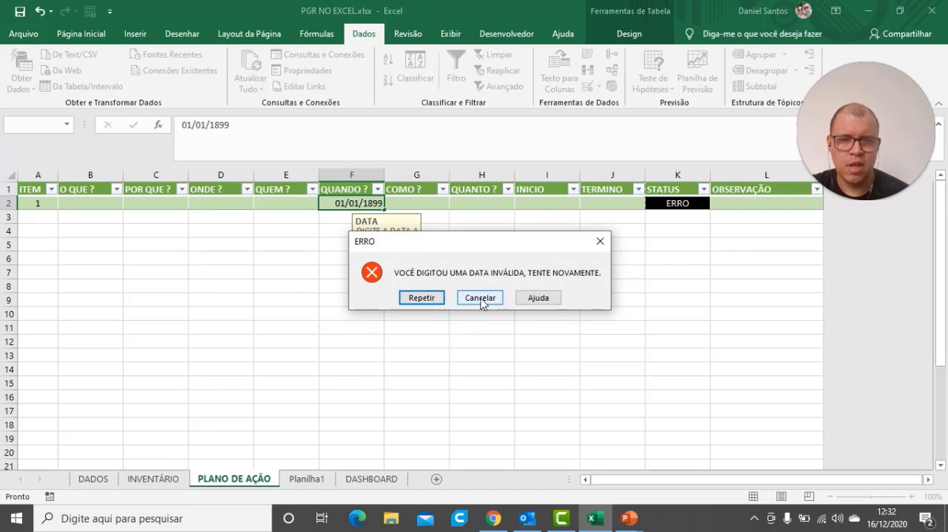
left_click(482, 298)
left_click(394, 287)
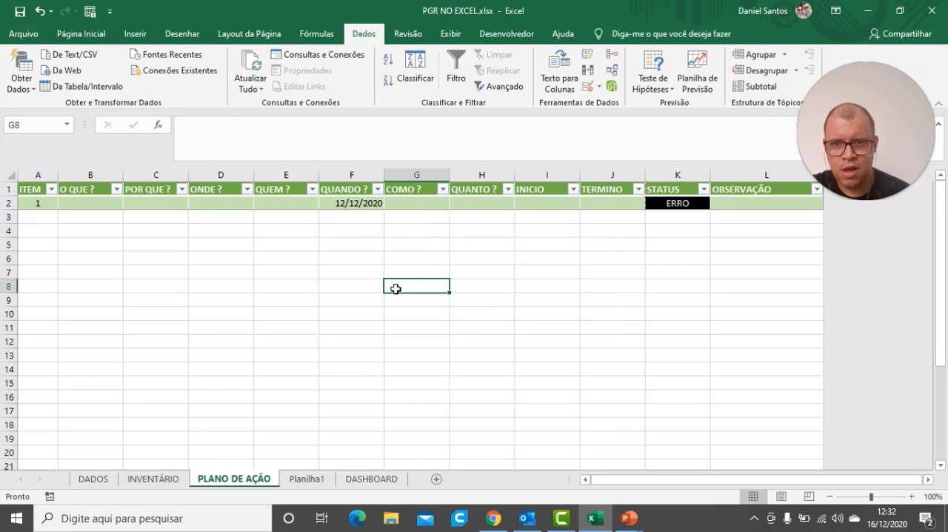
Test the validation with non-date text by trying ABC in the QUANDO ? cell of item 1, and cancel the entry
left_click(341, 202)
left_click(361, 323)
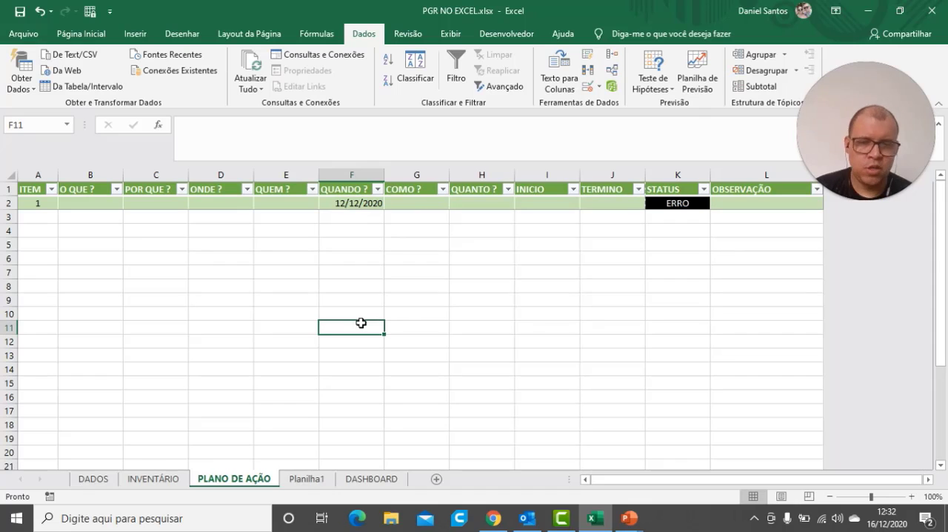
left_click(337, 203)
type("A")
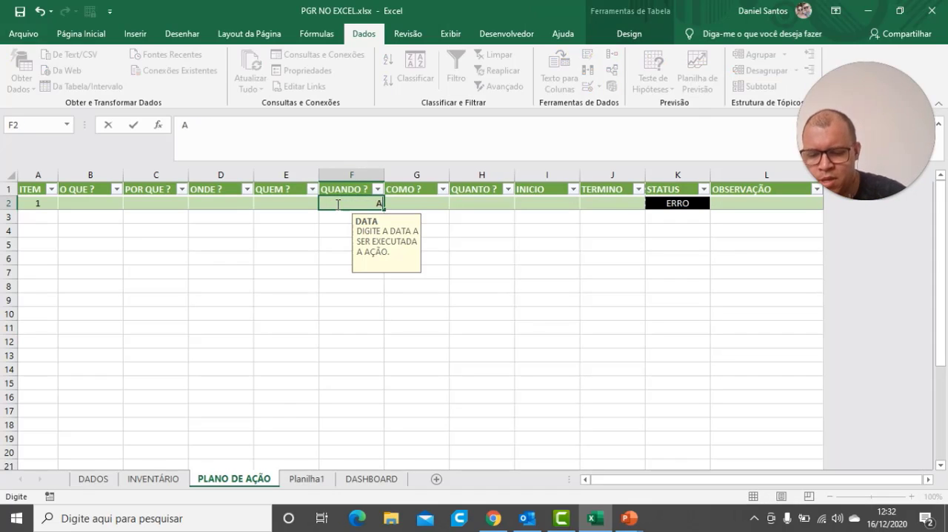
type("BC")
key("Return")
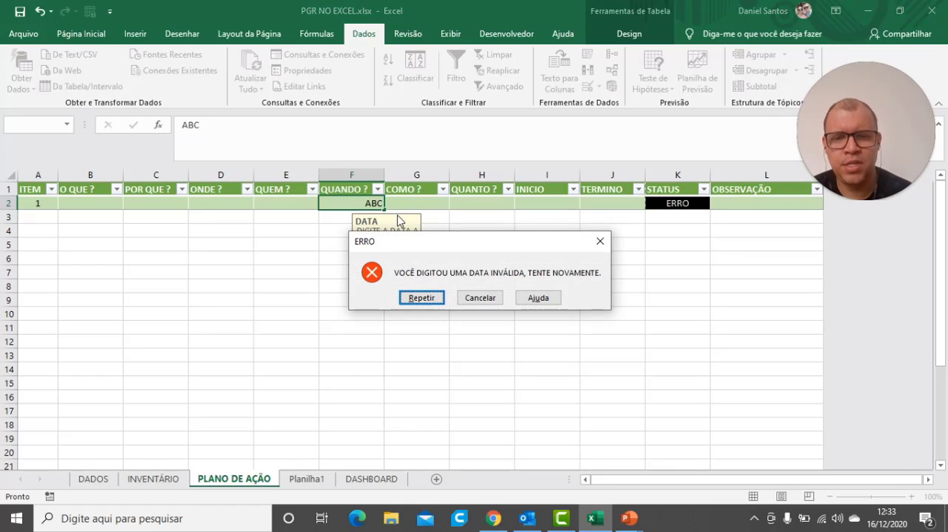
left_click(477, 298)
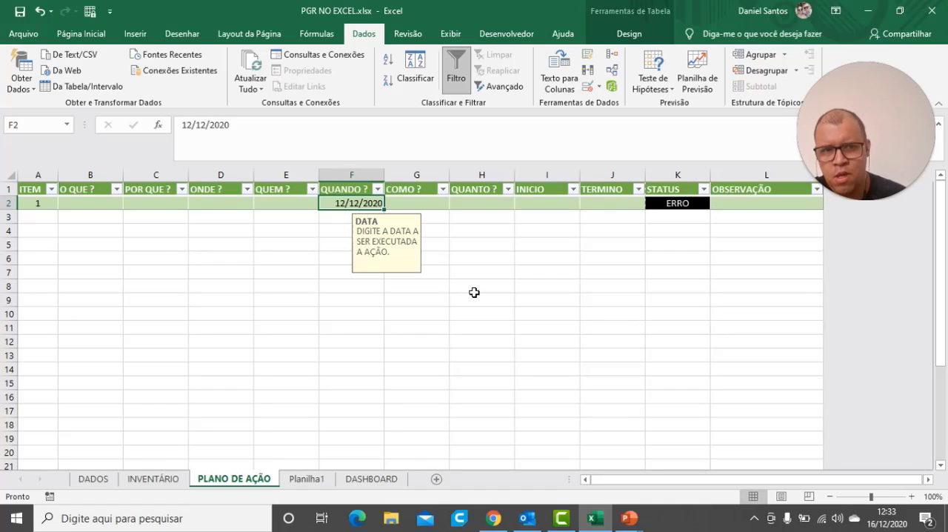
Set the data validation of item 1's INICIO cell to allow Data values with the condition "está entre"
left_click(551, 199)
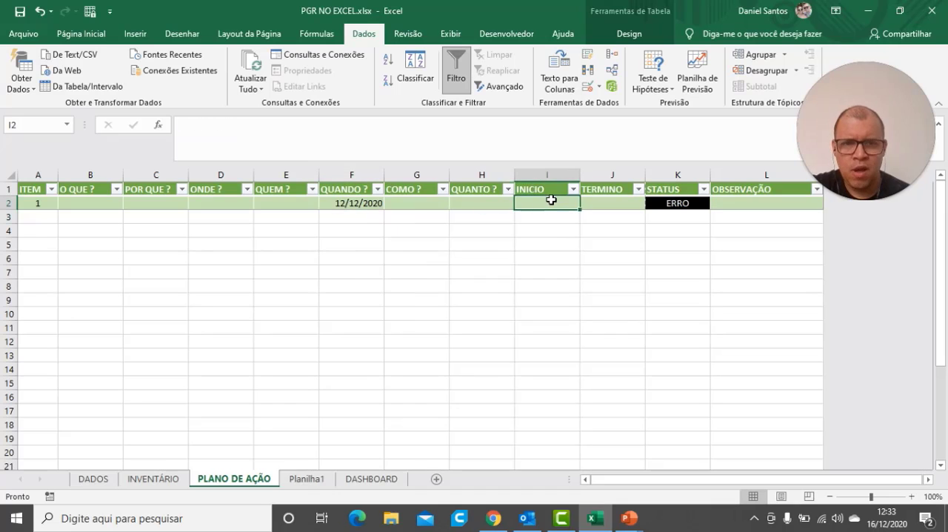
left_click(600, 87)
left_click(604, 103)
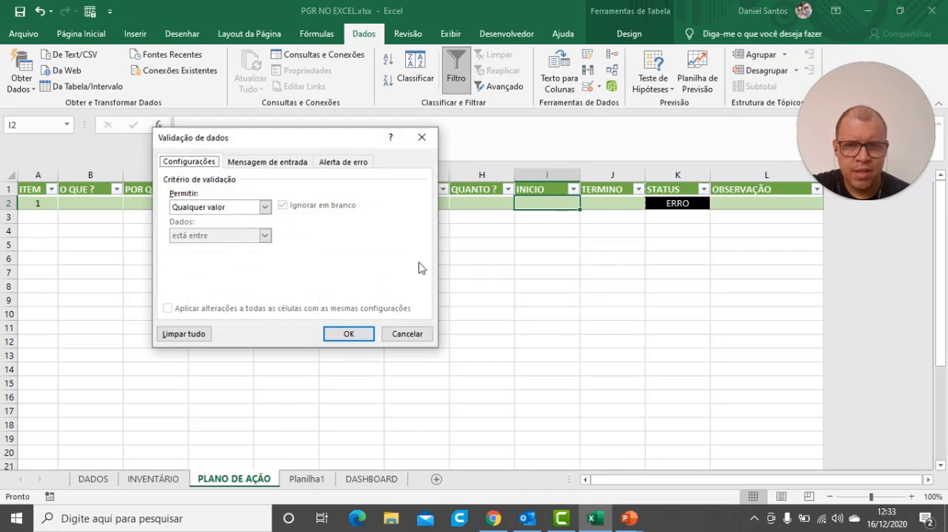
left_click(264, 207)
left_click(181, 255)
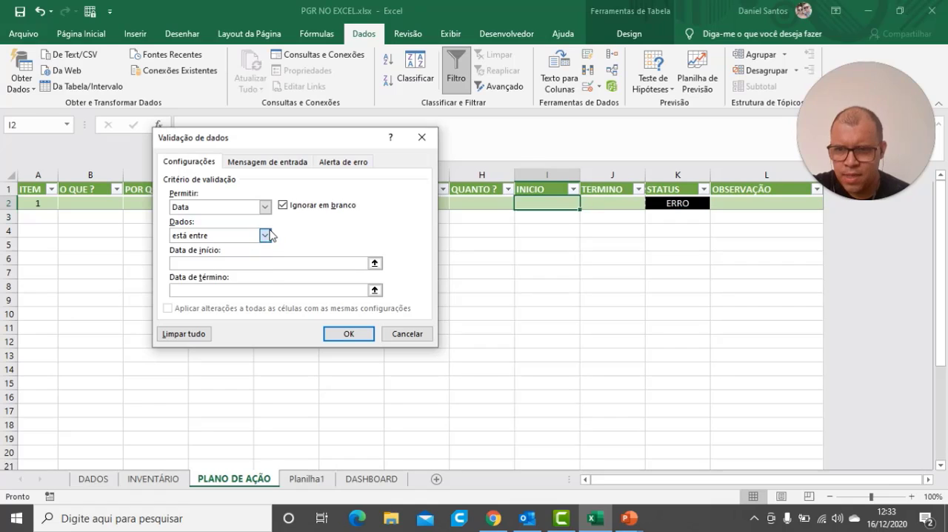
left_click(265, 235)
left_click(197, 249)
Set the INICIO validation's start date to 01/01/1900 and end date to 01/01/2900, and confirm
left_click(200, 263)
type("01/01/19")
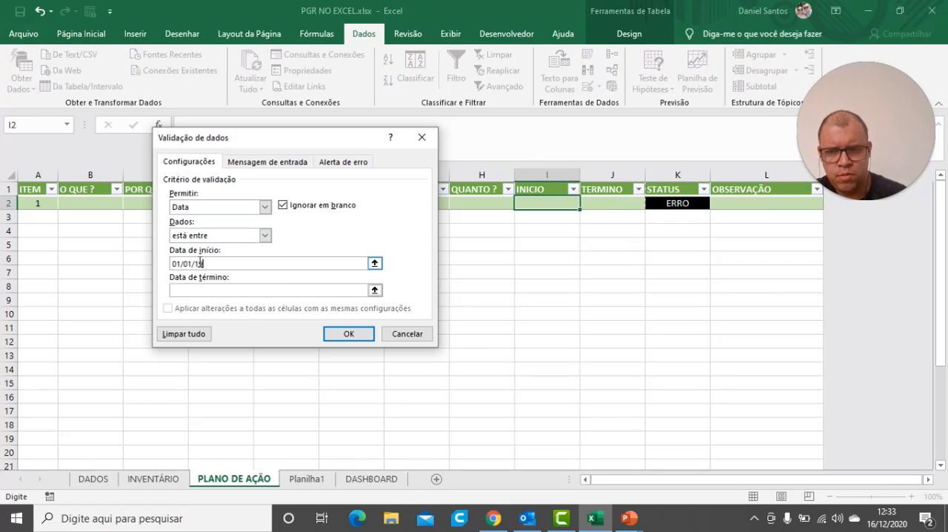
type("00")
left_click(199, 289)
type("0")
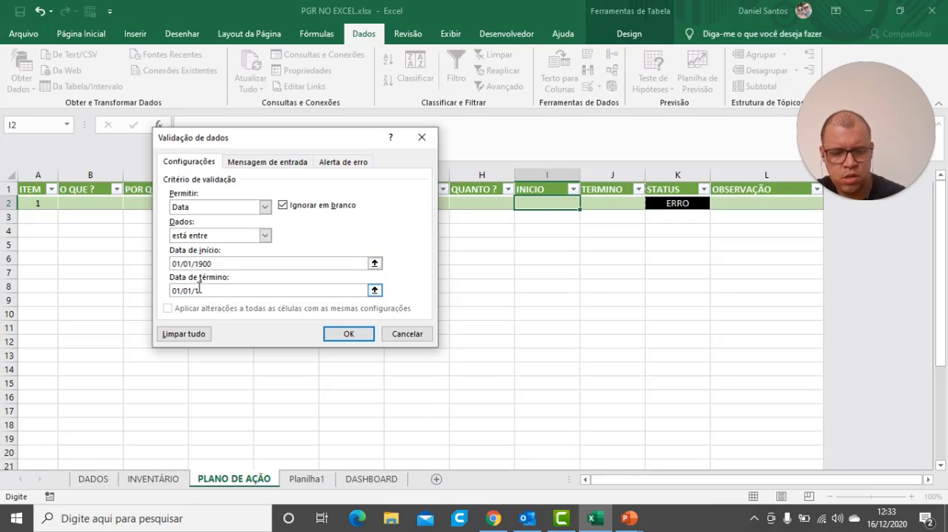
type("1/01/2")
type("900")
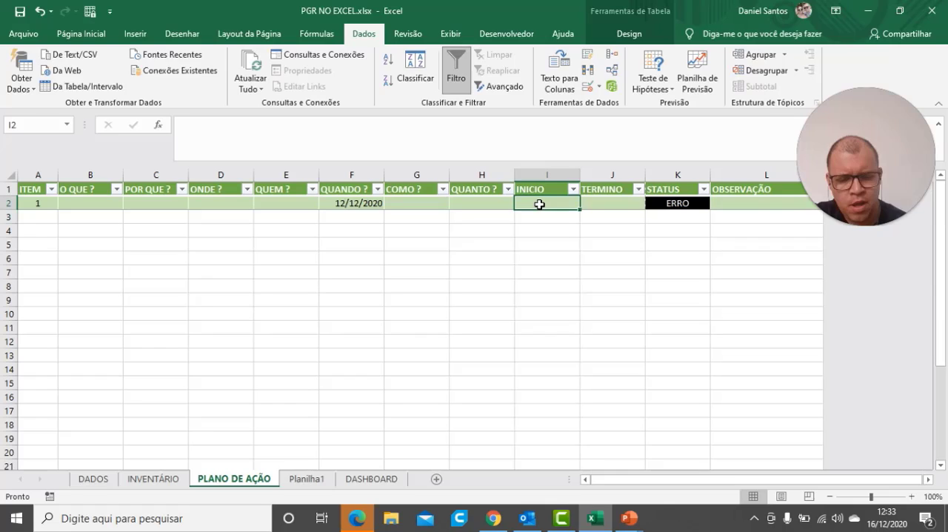
Enter the date 01/01/1900 in the INICIO cell of item 1
type("01")
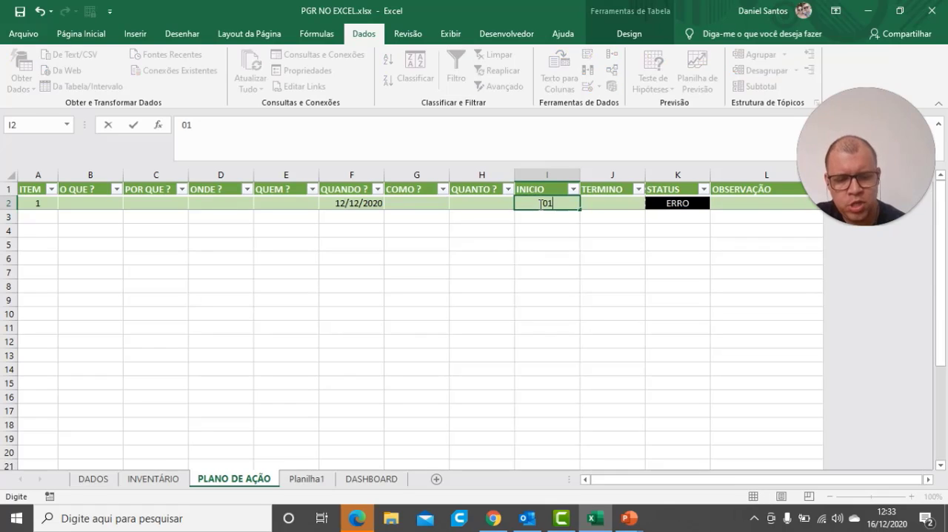
type("/01/")
type("1900")
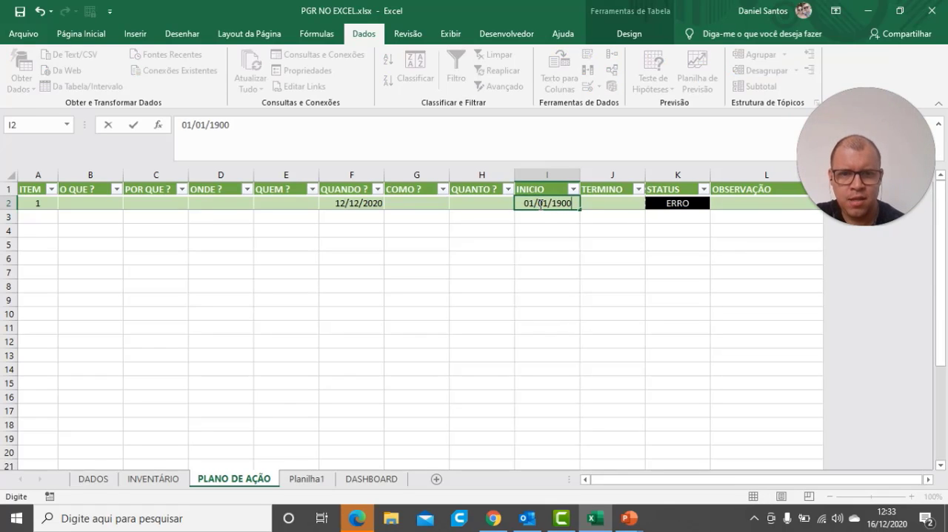
key("Return")
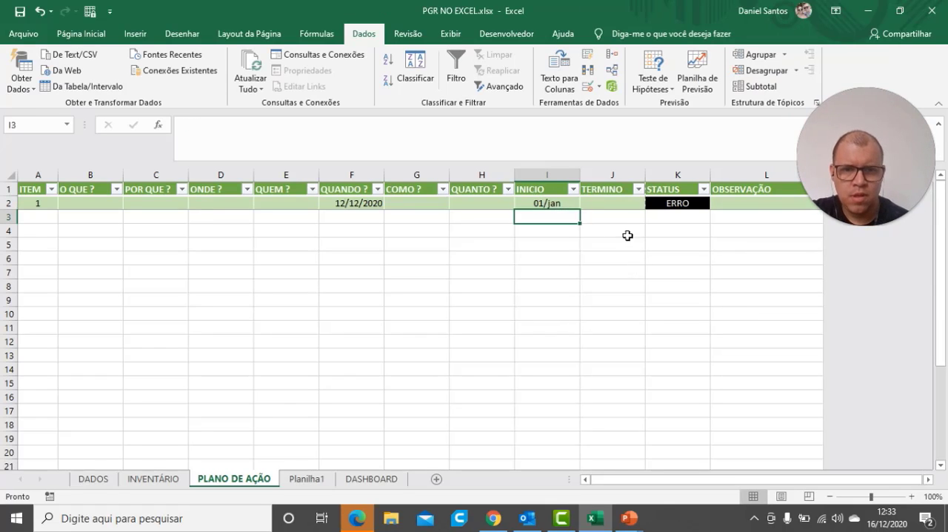
Set the data validation of item 1's TERMINO cell to allow Data values, keeping the condition "está entre"
left_click(611, 206)
left_click(599, 85)
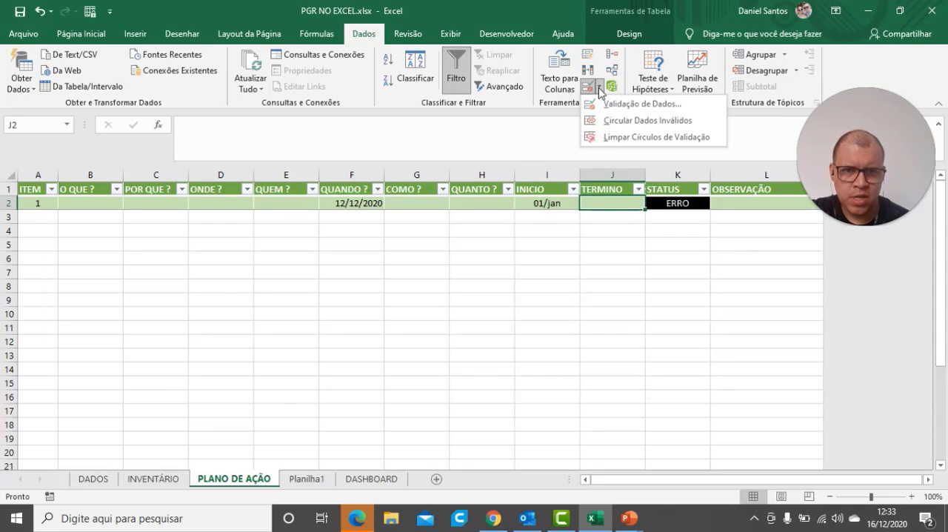
left_click(622, 100)
left_click(265, 208)
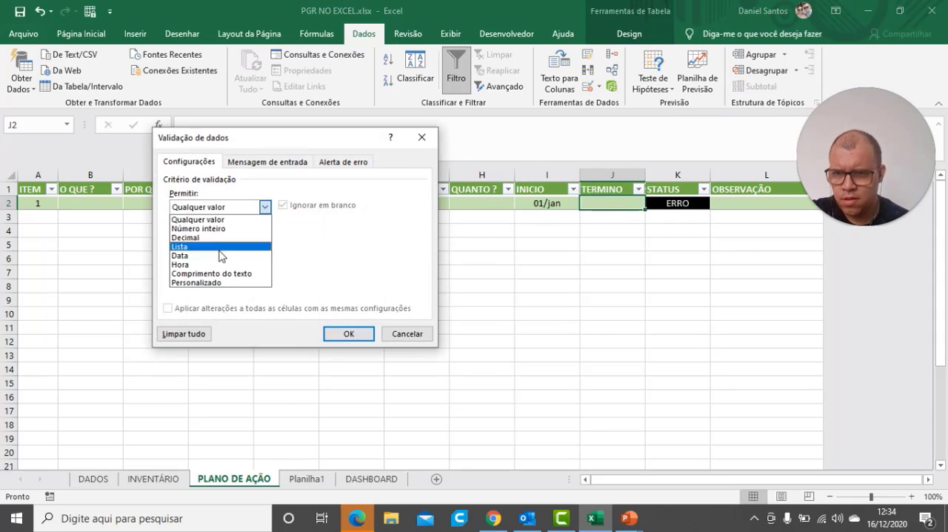
left_click(256, 251)
left_click(265, 236)
left_click(265, 236)
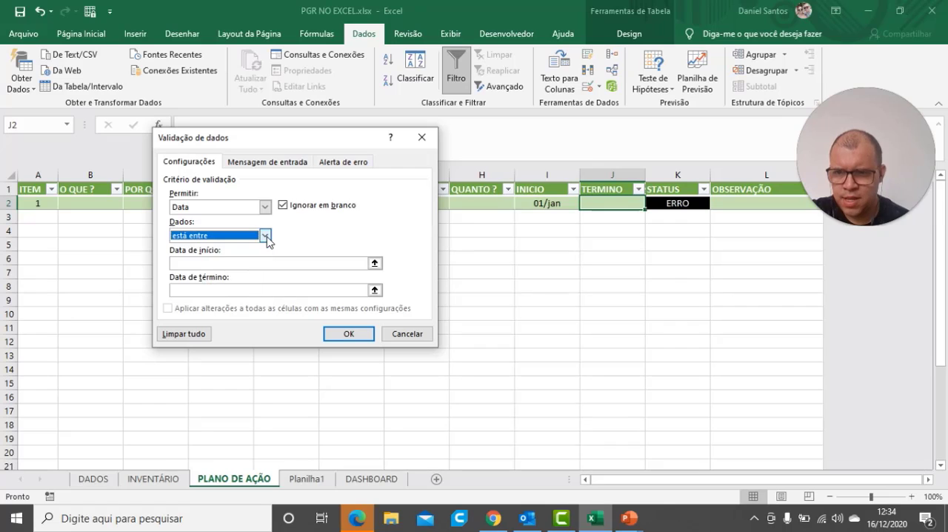
Limit the TERMINO validation to dates from 01/01/1900 to 01/01/2900 and confirm the settings
left_click(254, 263)
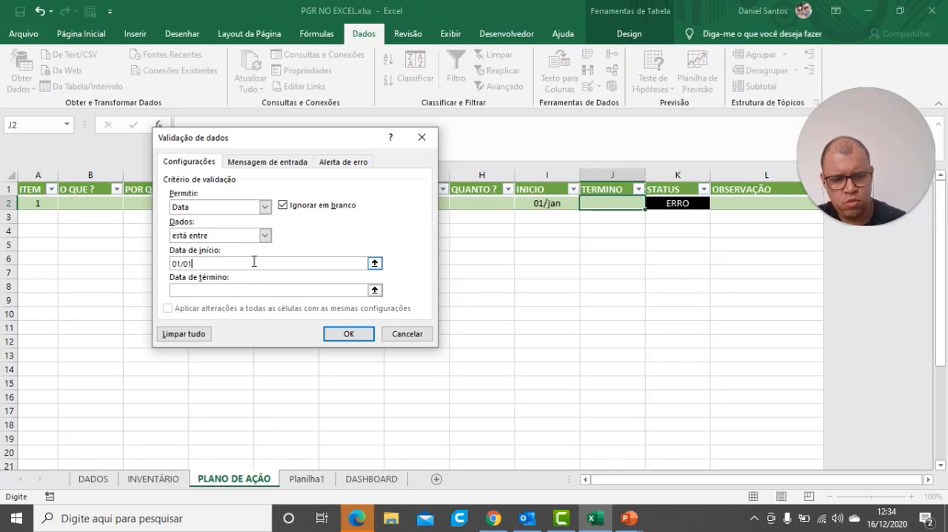
type("01/01/1900")
left_click(249, 289)
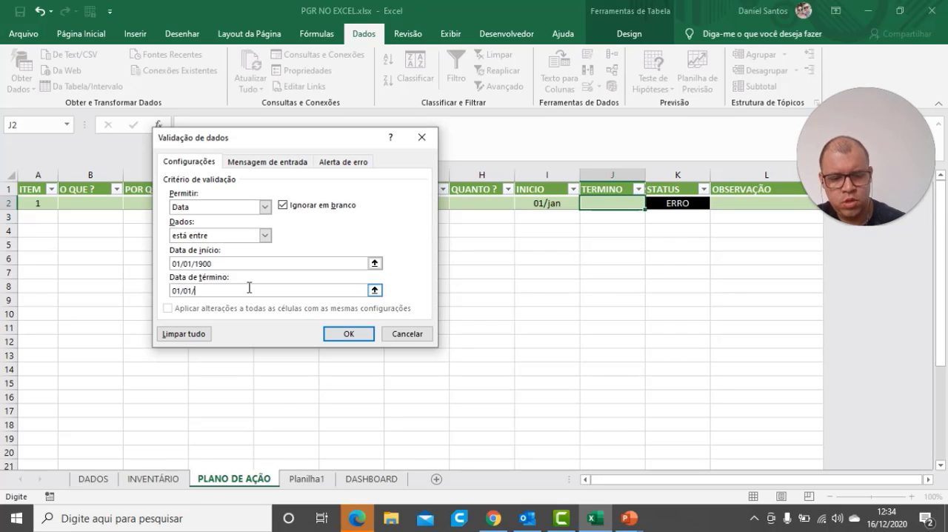
left_click(331, 335)
left_click(648, 288)
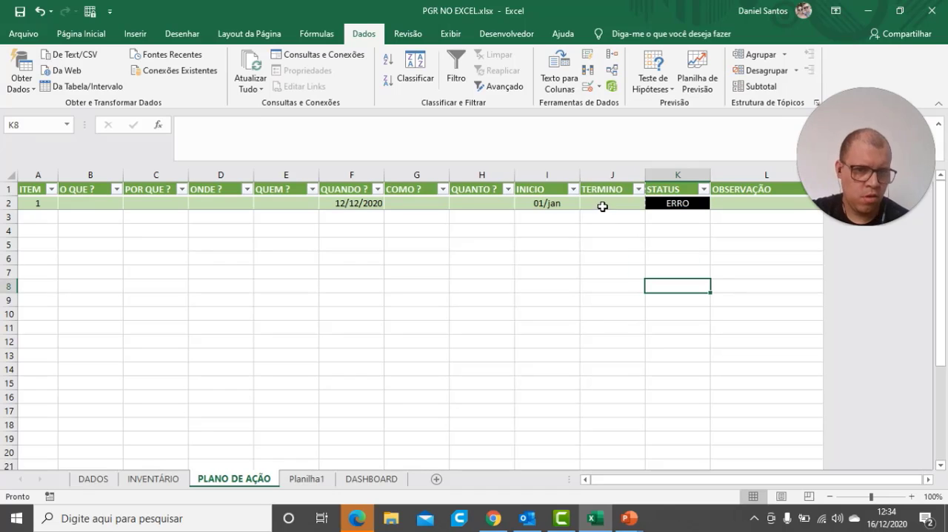
Test the TERMINO validation with non-date text by trying DSAA in item 1's cell, and cancel the entry
left_click(603, 207)
type("DSAA")
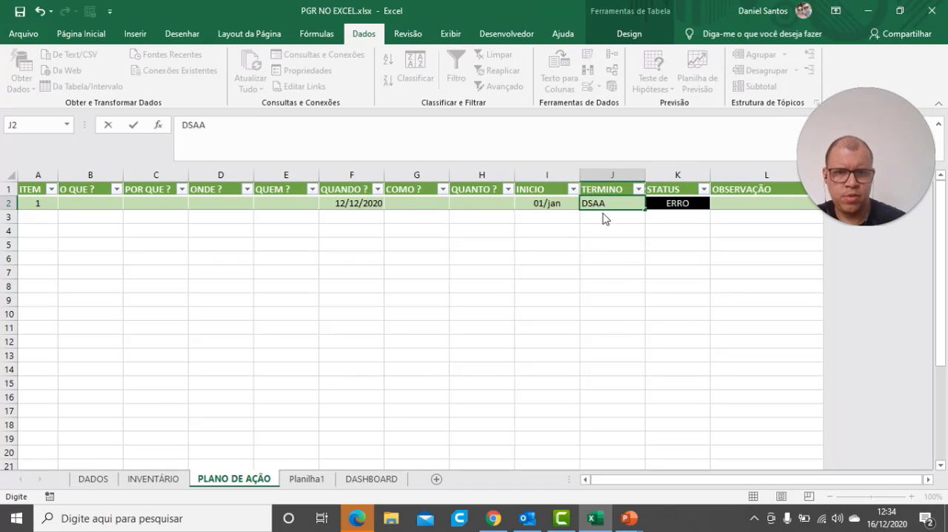
key("Return")
left_click(497, 298)
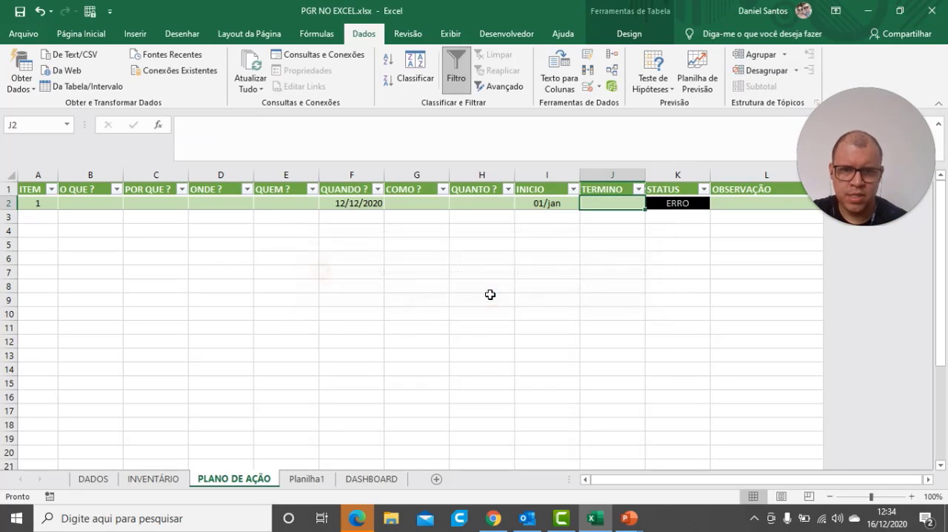
Test the INICIO validation with non-date text by trying YFCFYC in item 1's cell, and cancel the entry
left_click(548, 209)
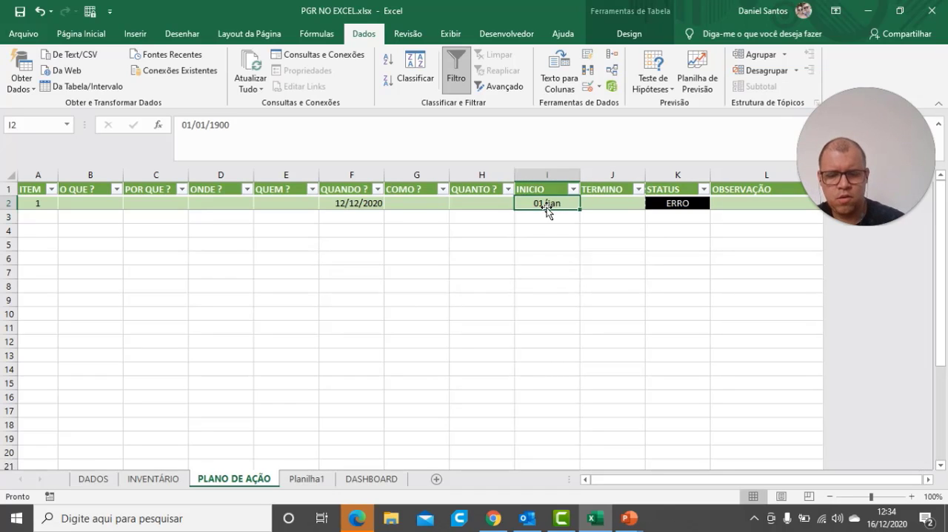
type("YFCFYC")
key("Return")
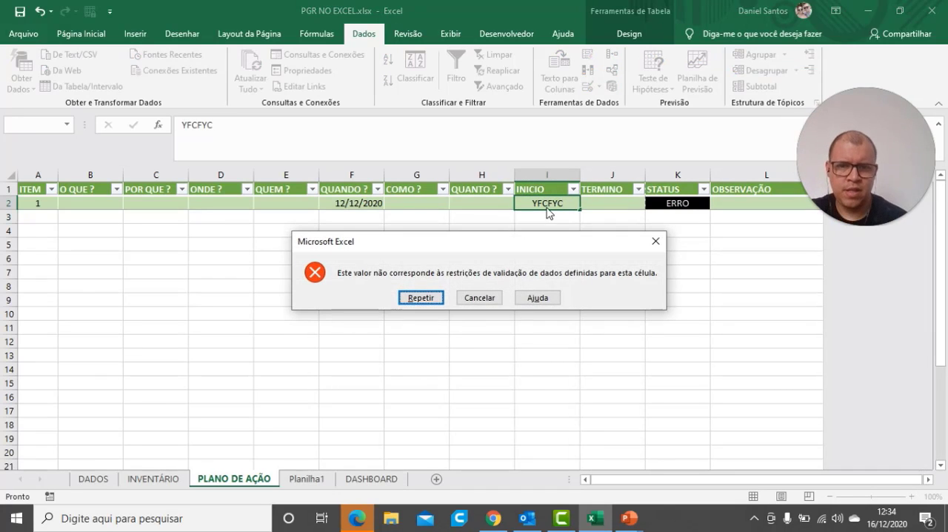
left_click(479, 299)
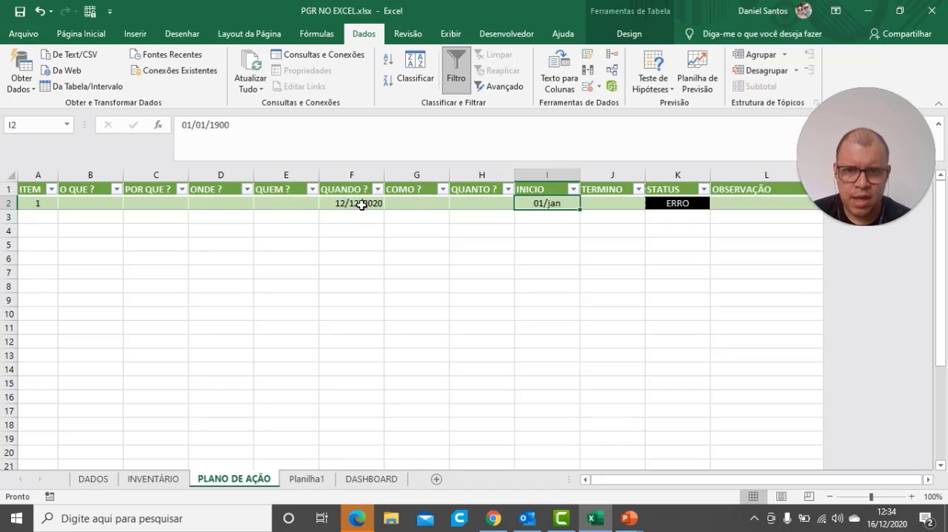
Copy the input message "DIGITE A DATA A SER EXECUTADA A AÇÃO." from the QUANDO ? cell's data validation and confirm its settings
left_click(600, 88)
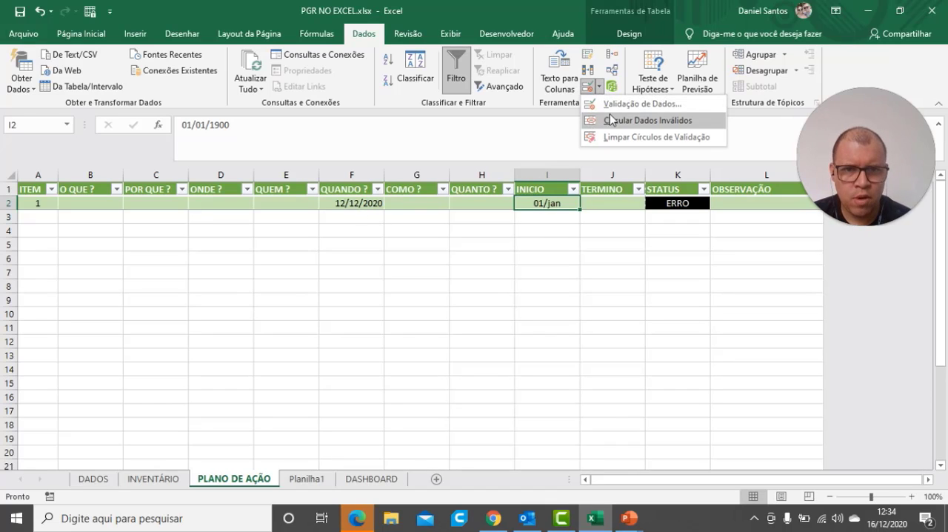
left_click(335, 205)
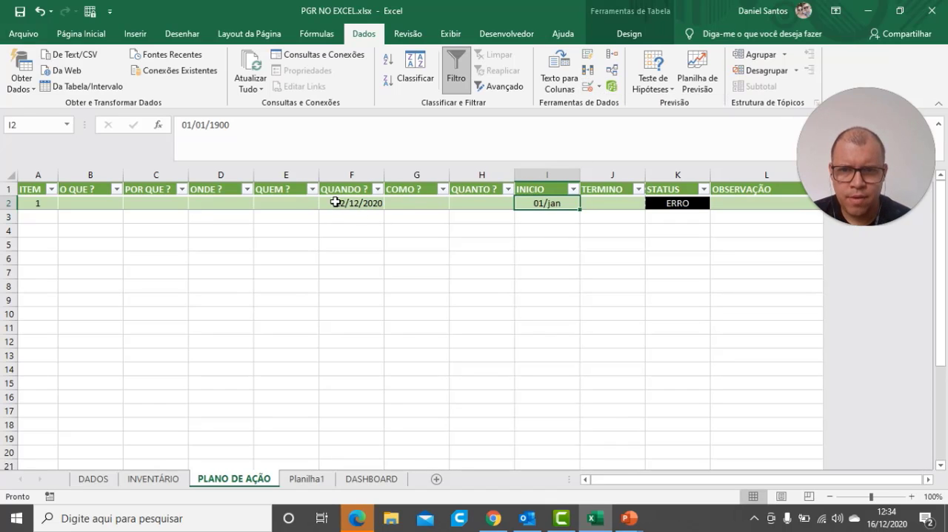
left_click(339, 202)
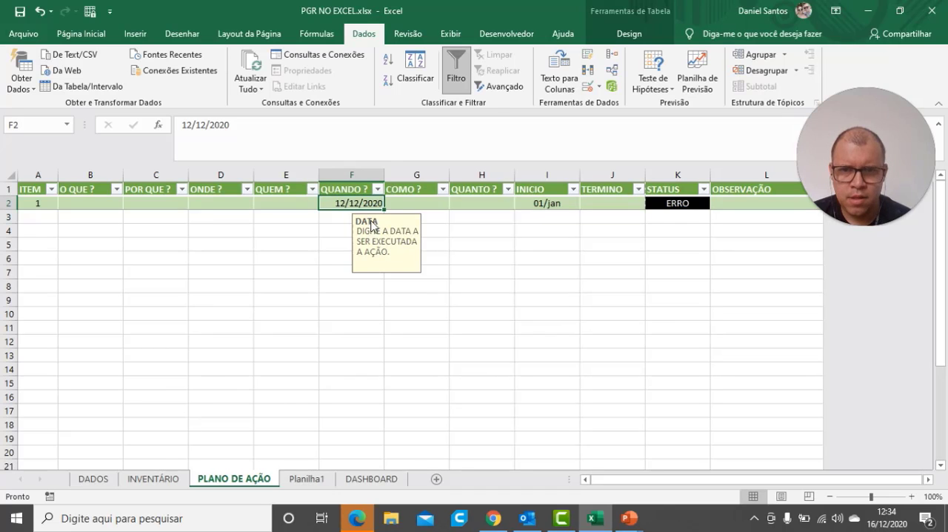
left_click(601, 87)
left_click(591, 113)
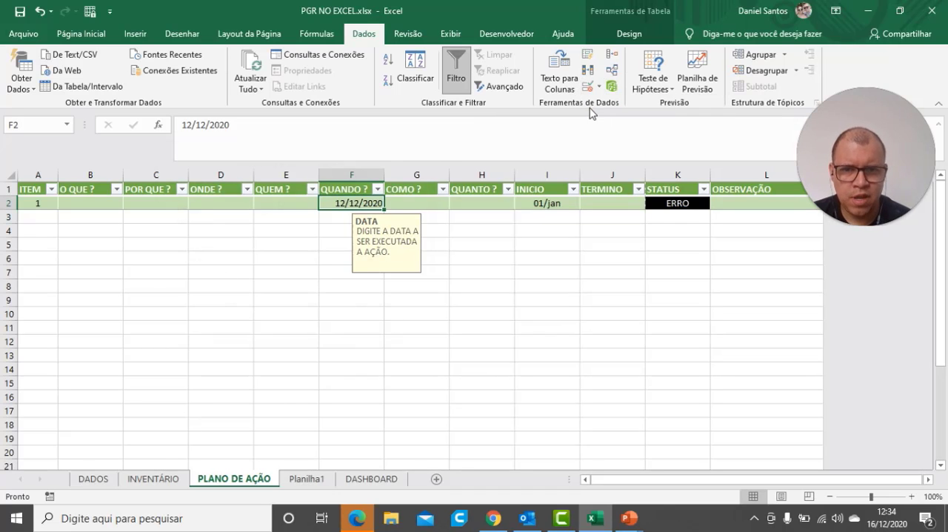
left_click(332, 275)
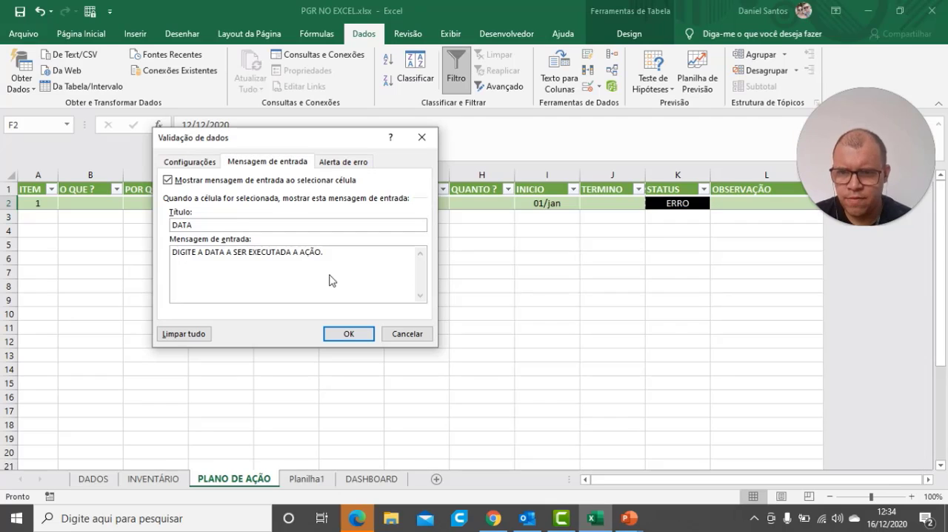
left_click_drag(345, 253, 162, 246)
key("ctrl+c")
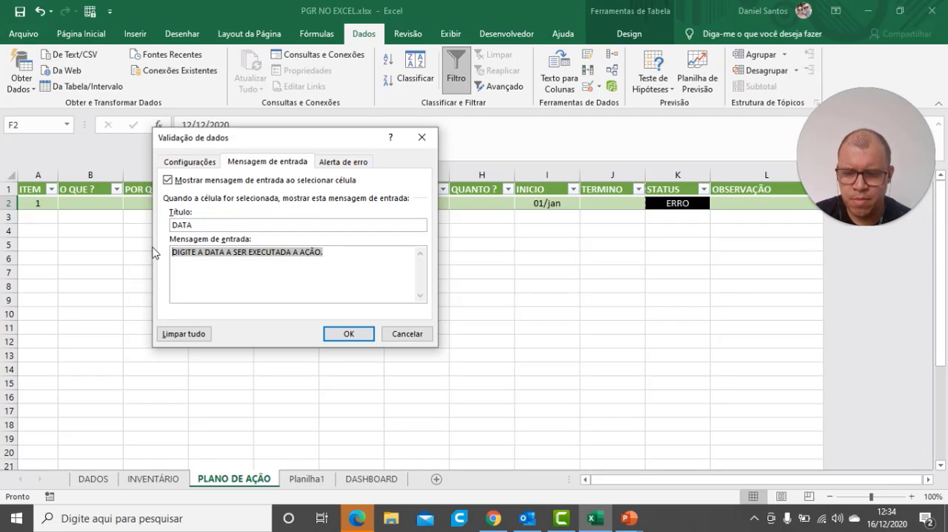
left_click(347, 334)
Paste the copied text as the input message of the INICIO cell's data validation and title it DATA
left_click(547, 203)
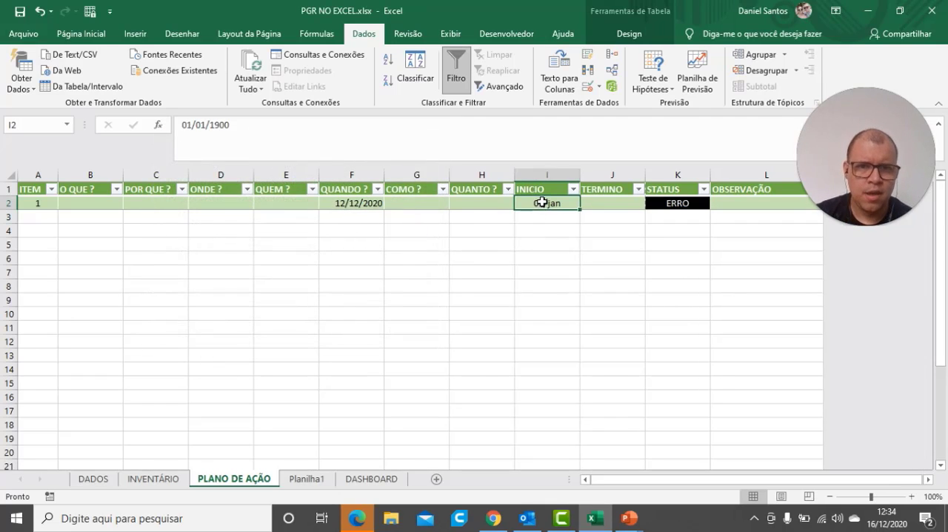
left_click(598, 86)
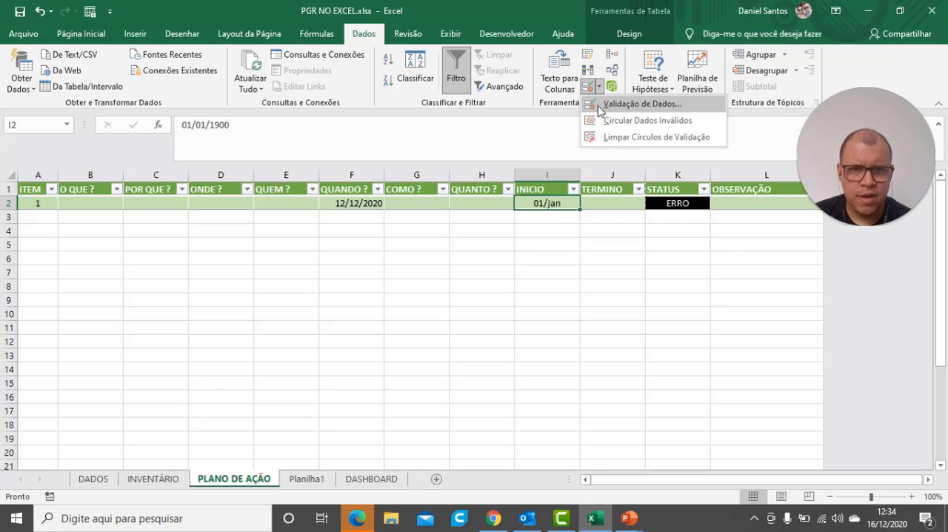
left_click(615, 102)
left_click(250, 252)
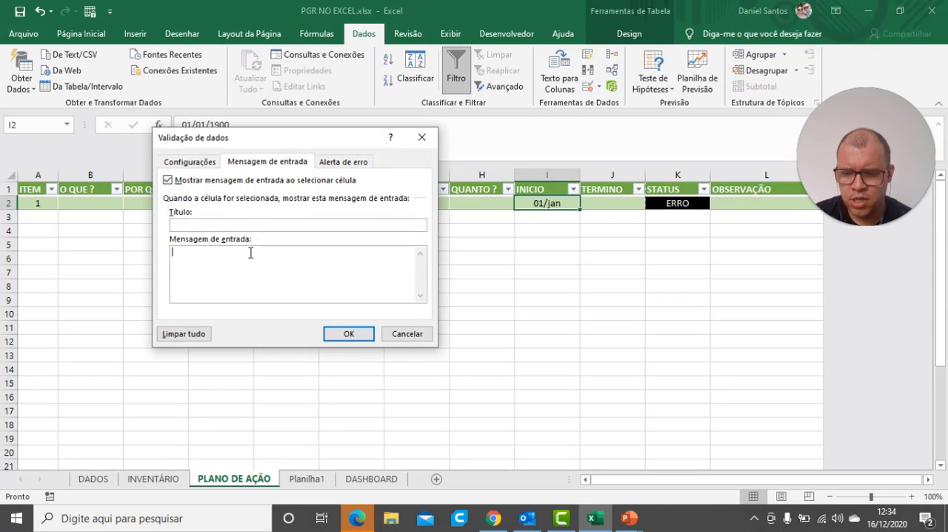
key("ctrl+v")
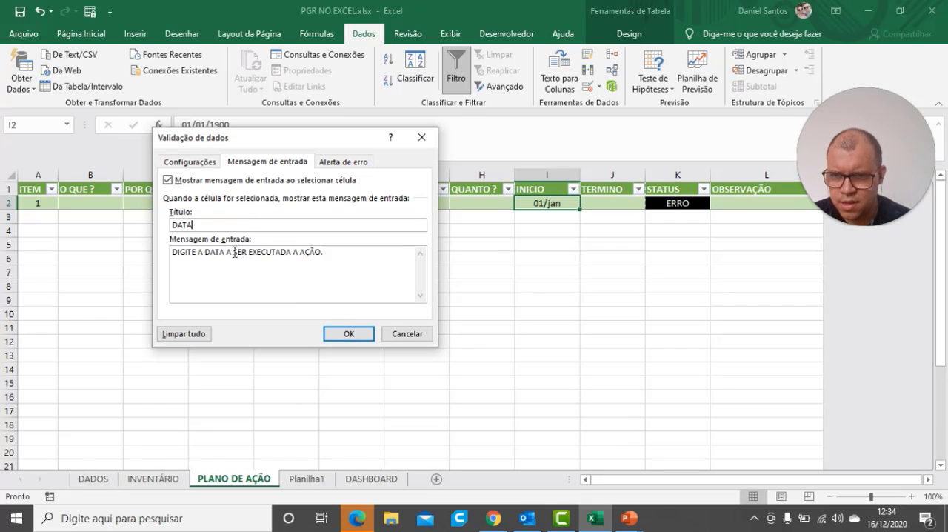
Reword the INICIO cell's input message as "DIGITE A DATA DE INICIO DA AÇÃO." and confirm the validation
left_click_drag(229, 253, 172, 253)
left_click(321, 253)
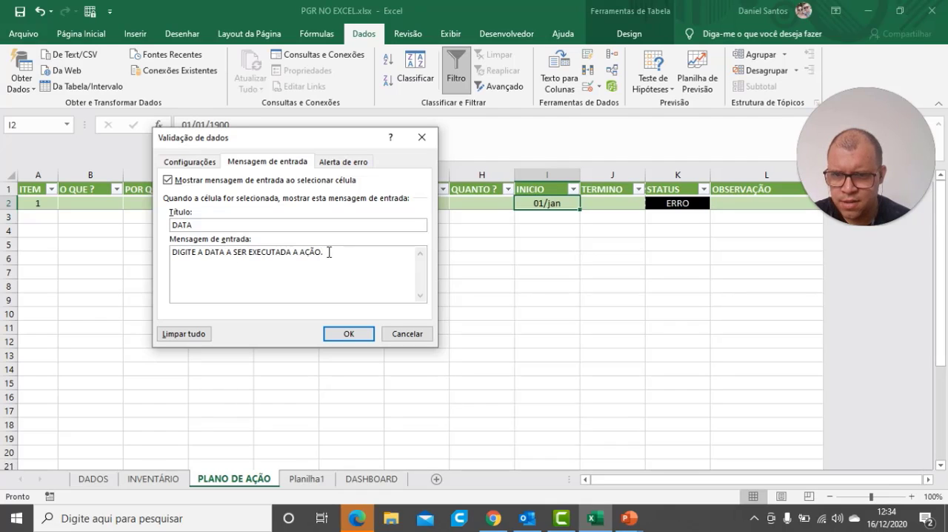
left_click(227, 253, "shift")
key("BackSpace")
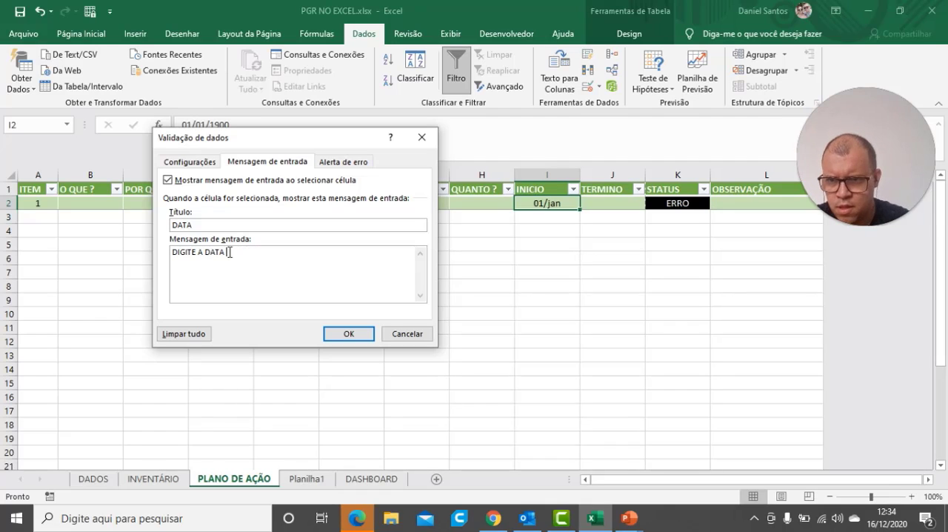
type("DE ")
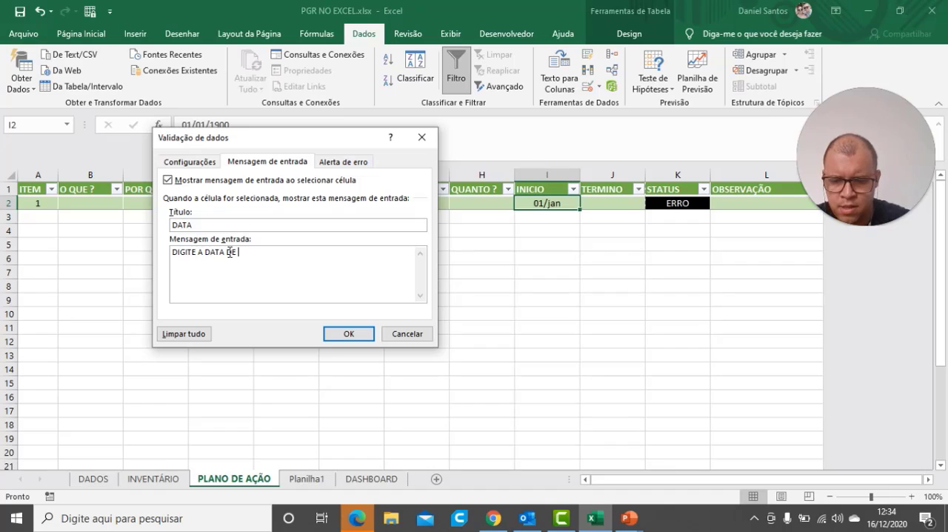
type("INICIO DA AÇÃO.")
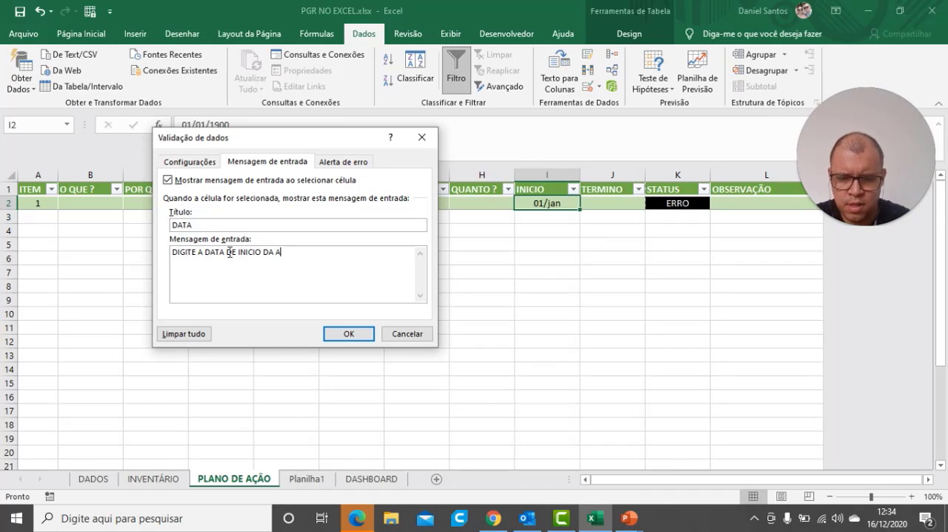
left_click(345, 334)
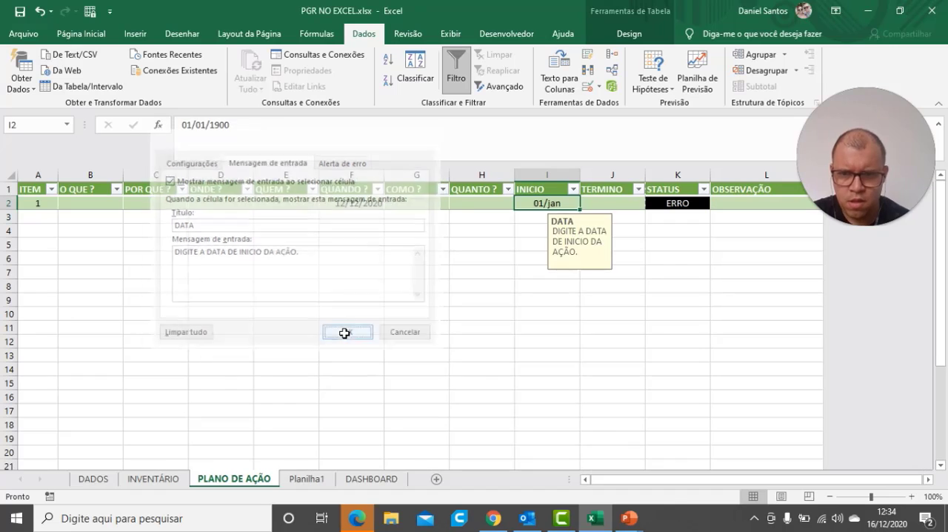
Give the TERMINO cell's data validation an input message titled DATA, rewording the pasted text as "DIGITE A DATA DE CONCLUSÃO DA AÇÃO"
left_click(612, 201)
left_click(589, 86)
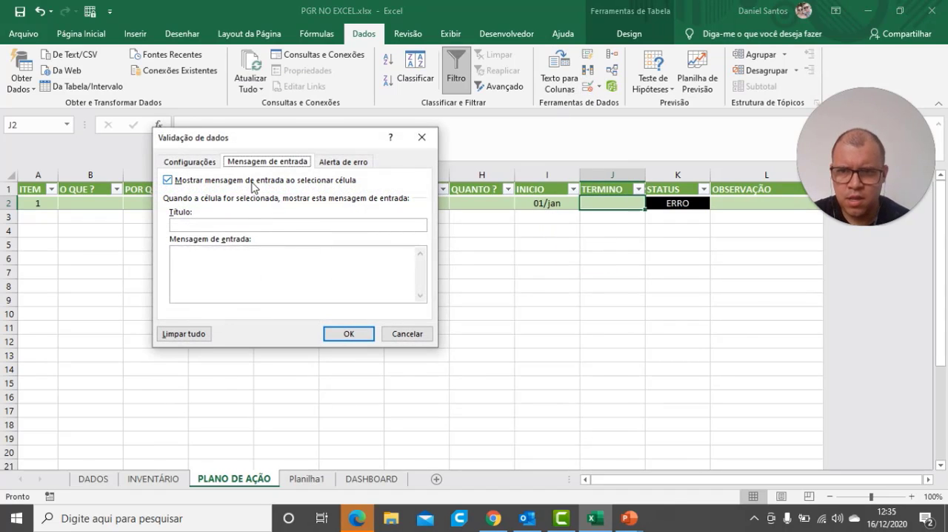
left_click(235, 253)
key("ctrl+v")
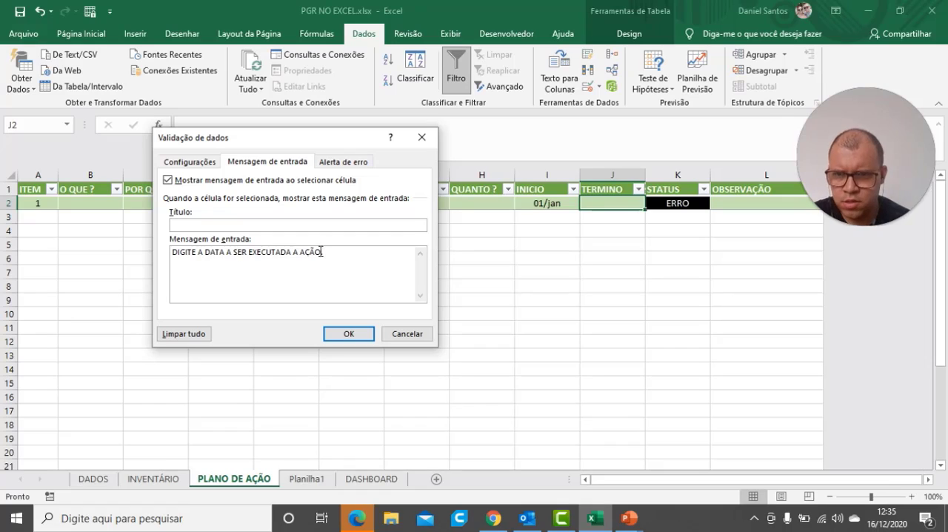
left_click_drag(327, 254, 245, 258)
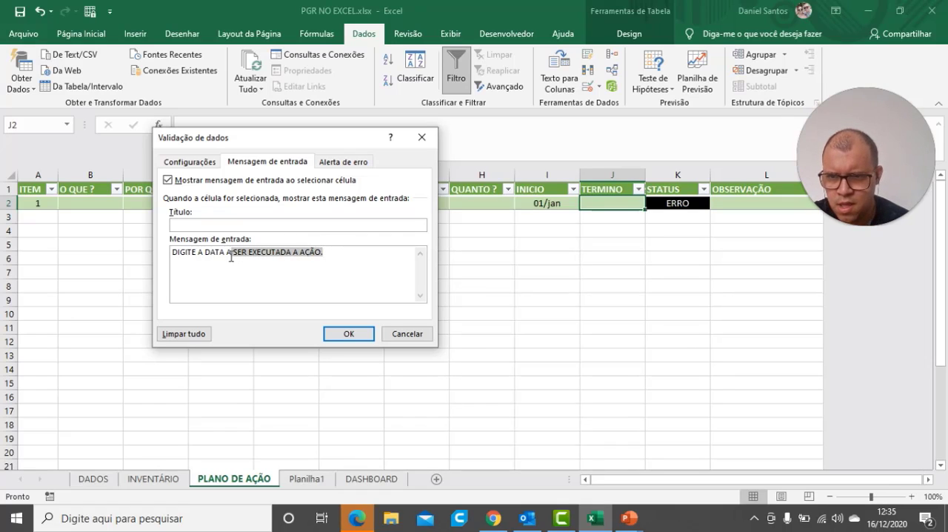
type("DE CONCLU")
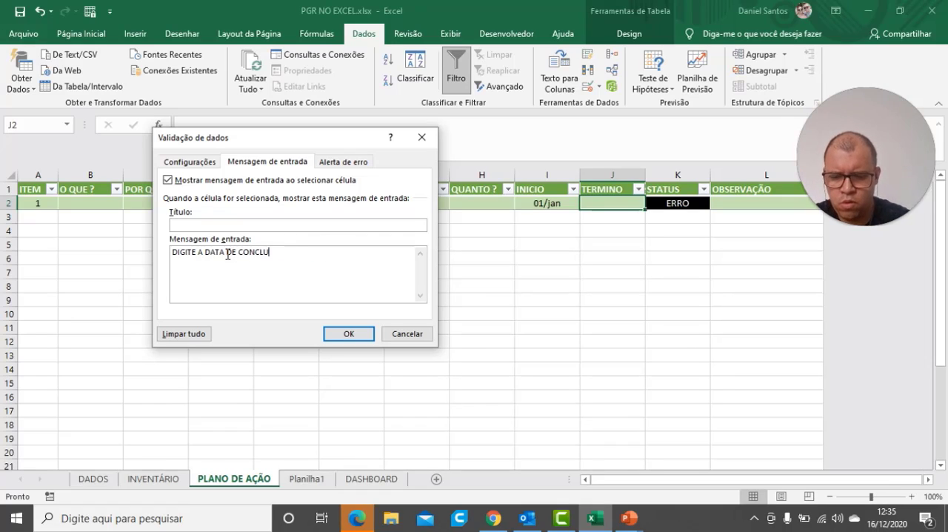
type("SÃO DA AÇÃO")
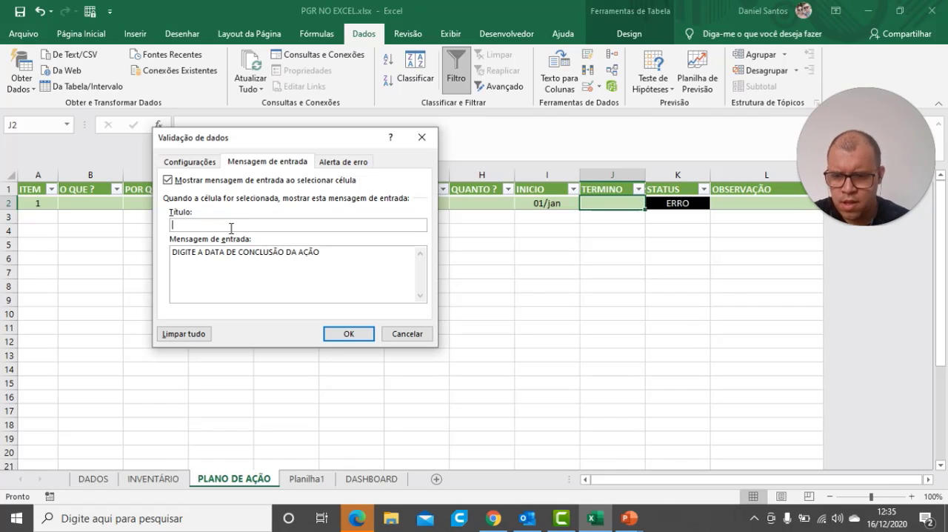
Add an error alert to the TERMINO cell's validation with title ERRO and placeholder message AASAS, and confirm it
left_click(343, 161)
left_click(293, 226)
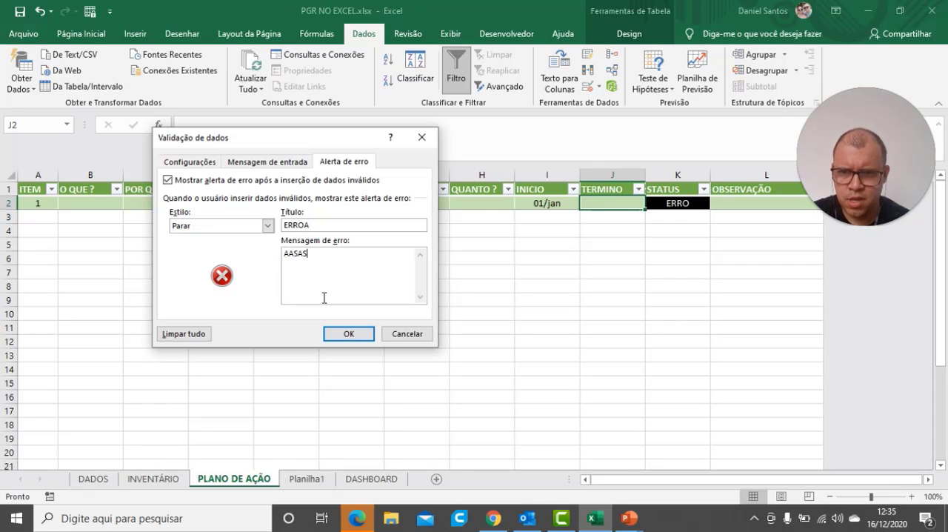
left_click(322, 226)
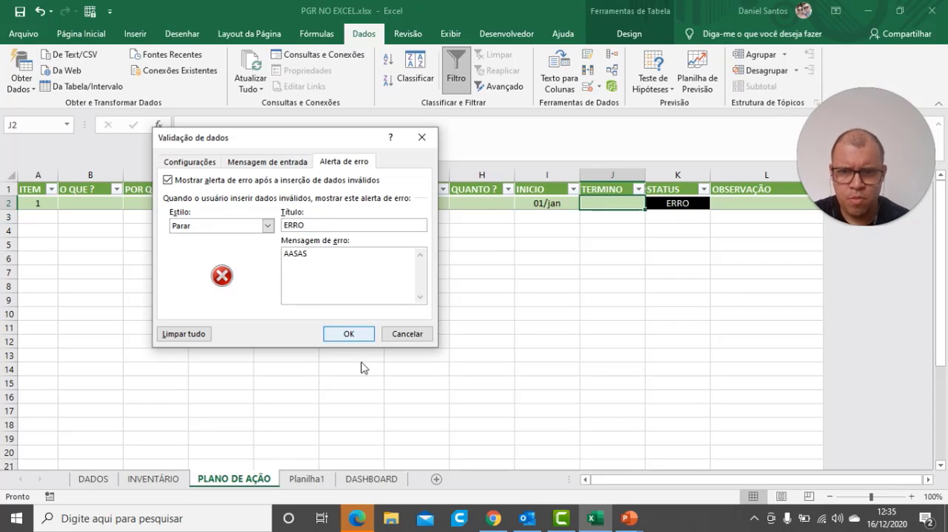
left_click(348, 334)
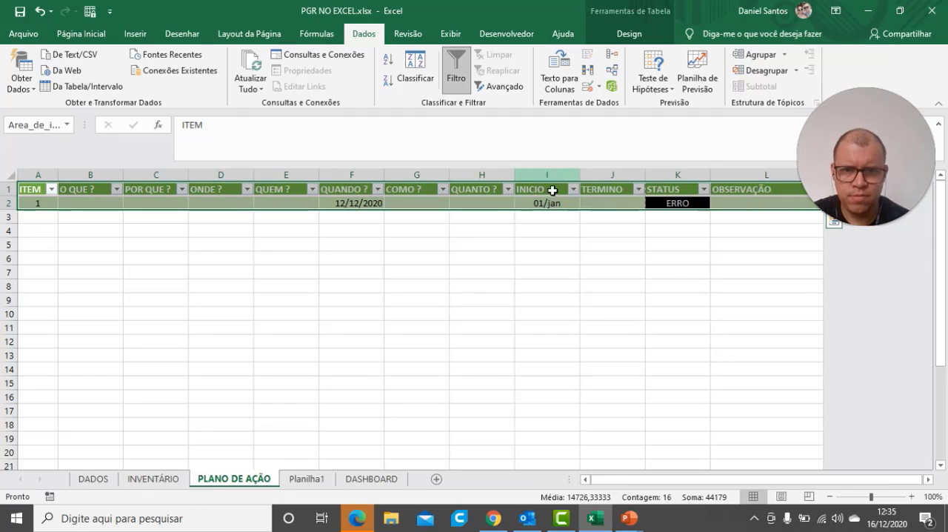
Add an error alert to the INICIO cell's validation with title ERRO and placeholder message ASDASD, and confirm it
left_click(544, 207)
left_click(588, 89)
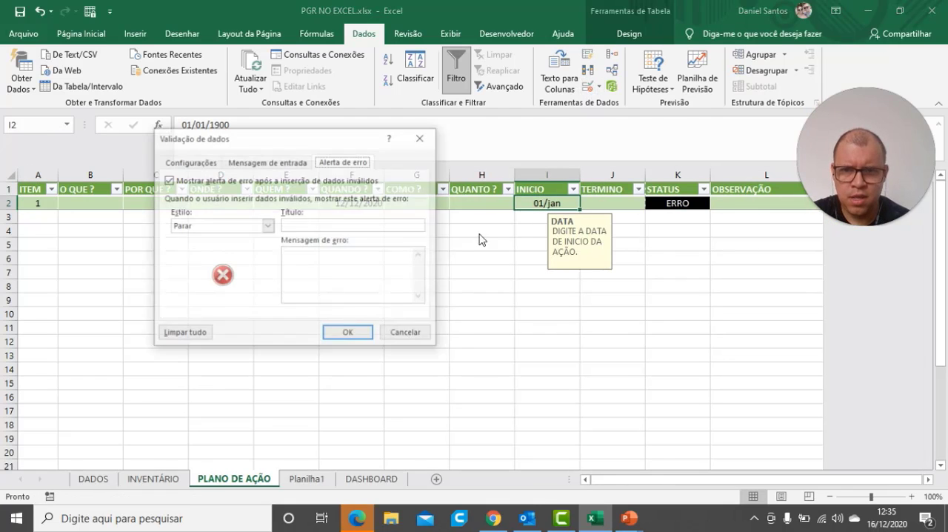
left_click(336, 226)
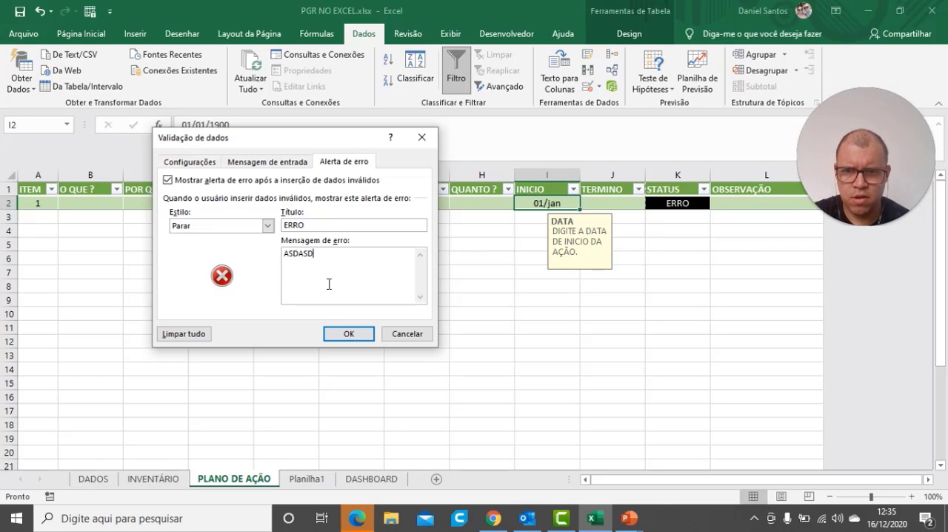
left_click(348, 333)
Copy the error message "VOCÊ DIGITOU UMA DATA INVÁLIDA, TENTE NOVAMENTE." from the QUANDO ? cell's data validation
left_click(348, 203)
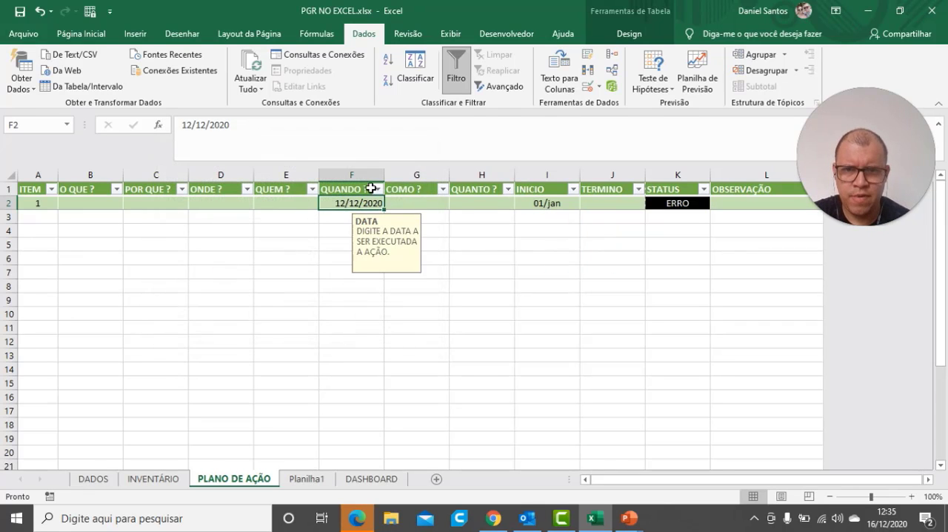
left_click(587, 88)
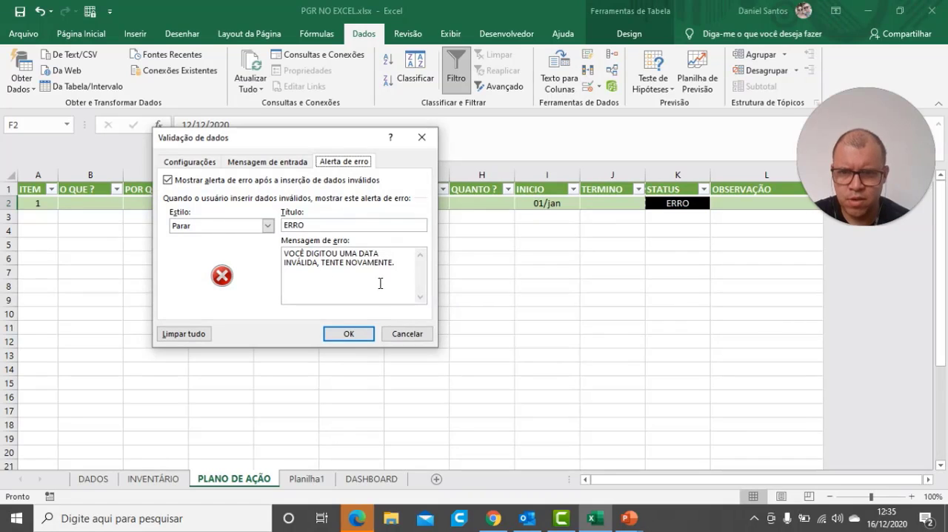
left_click_drag(381, 283, 290, 258)
key("ctrl+c")
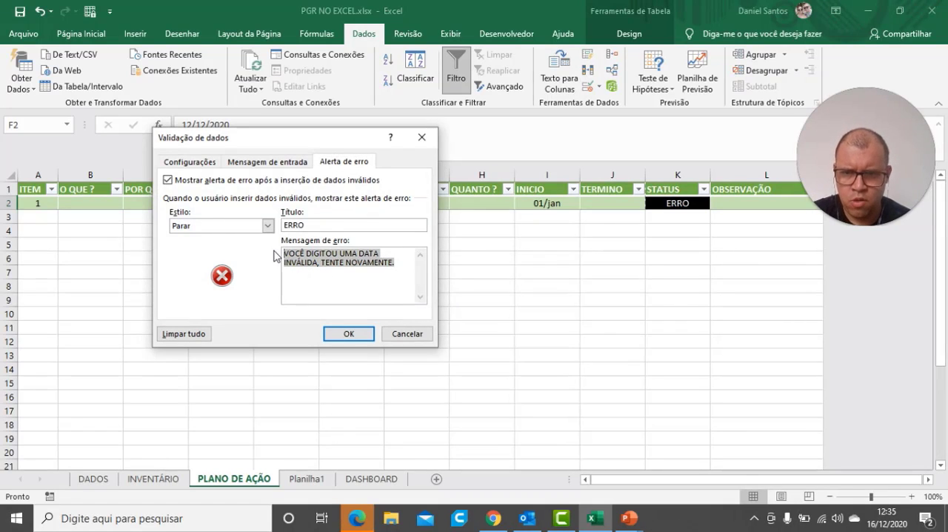
left_click(361, 334)
Replace the INICIO cell's placeholder error message with the copied invalid-date text and confirm the validation
left_click(528, 205)
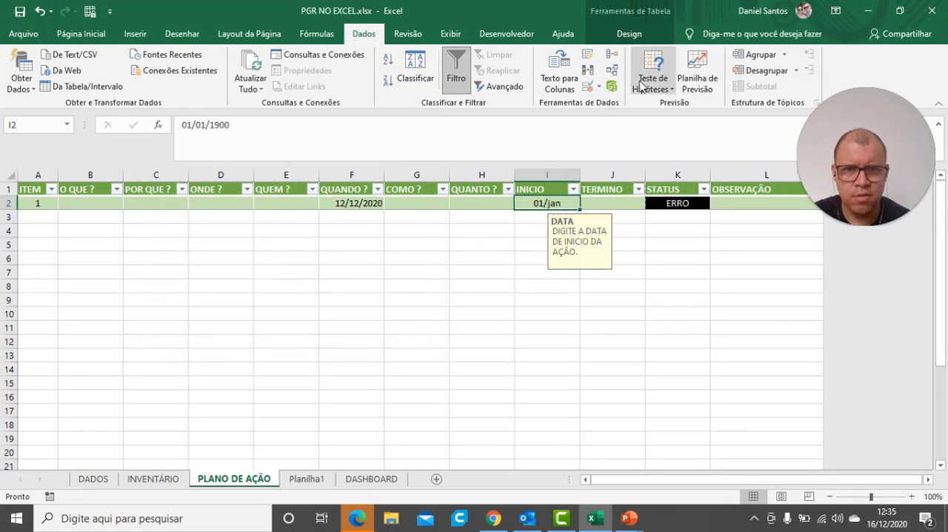
left_click(589, 86)
left_click_drag(371, 269, 279, 244)
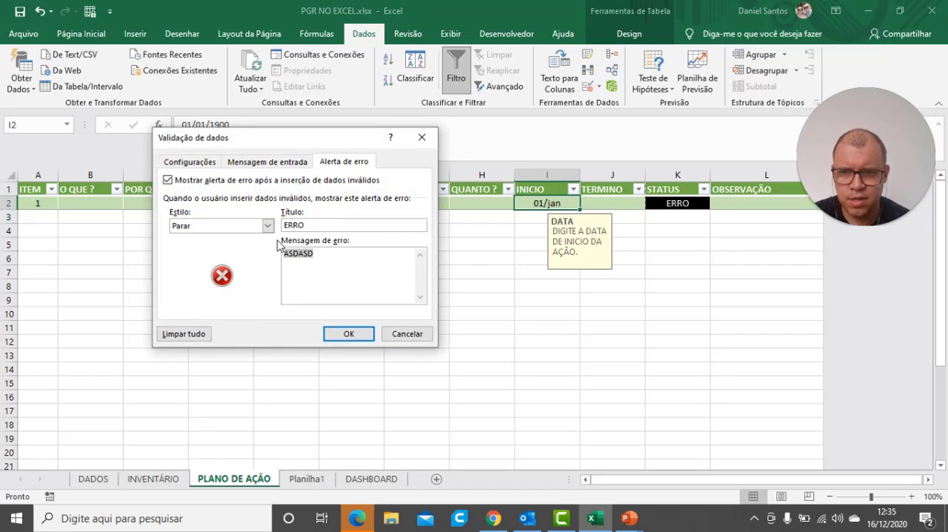
key("ctrl+v")
left_click(345, 331)
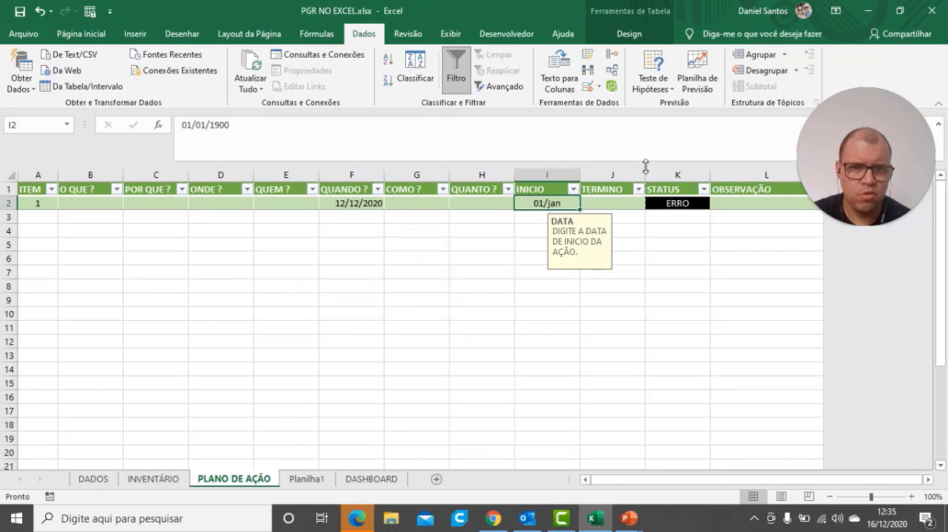
Replace the TERMINO cell's placeholder error message with the copied invalid-date text and confirm the validation
left_click(612, 203)
left_click(588, 86)
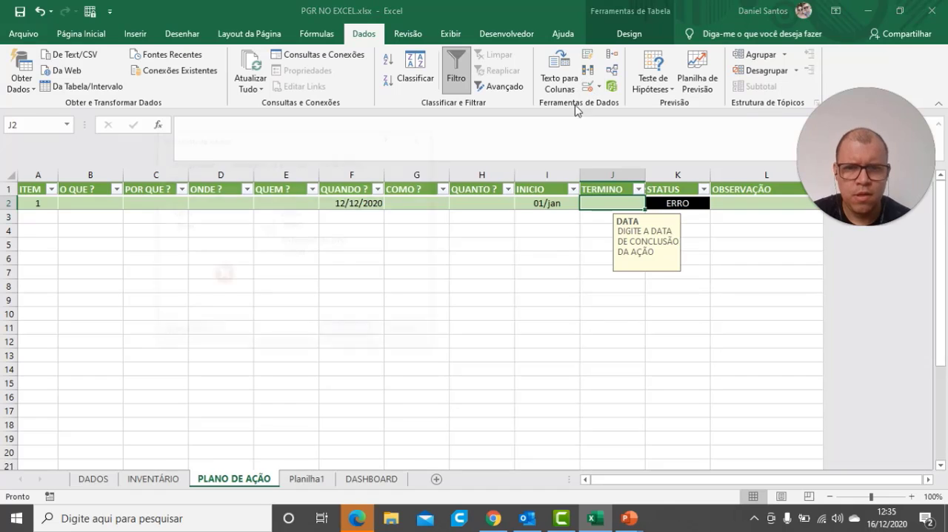
left_click_drag(327, 286, 274, 261)
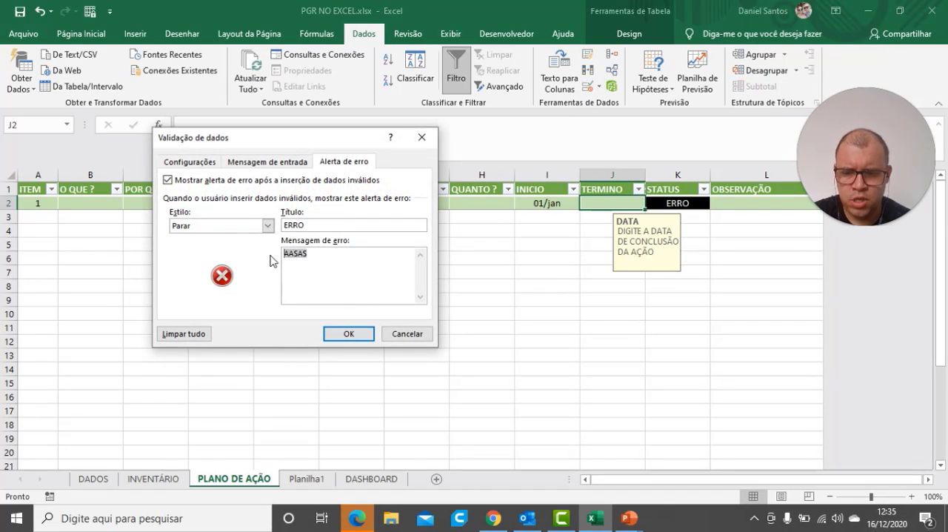
key("ctrl+v")
left_click(352, 332)
left_click(527, 311)
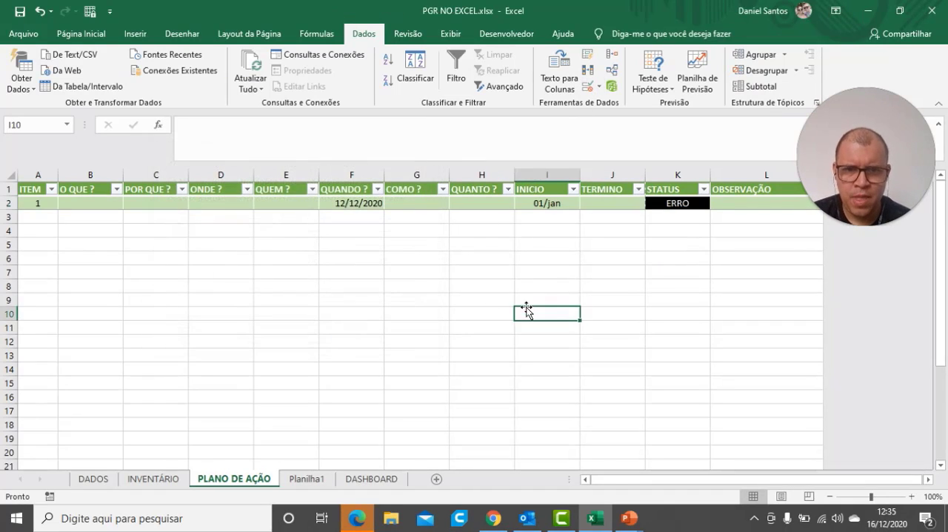
Check the input messages of item 1's INICIO, TERMINO and QUANDO ? cells
left_click(551, 204)
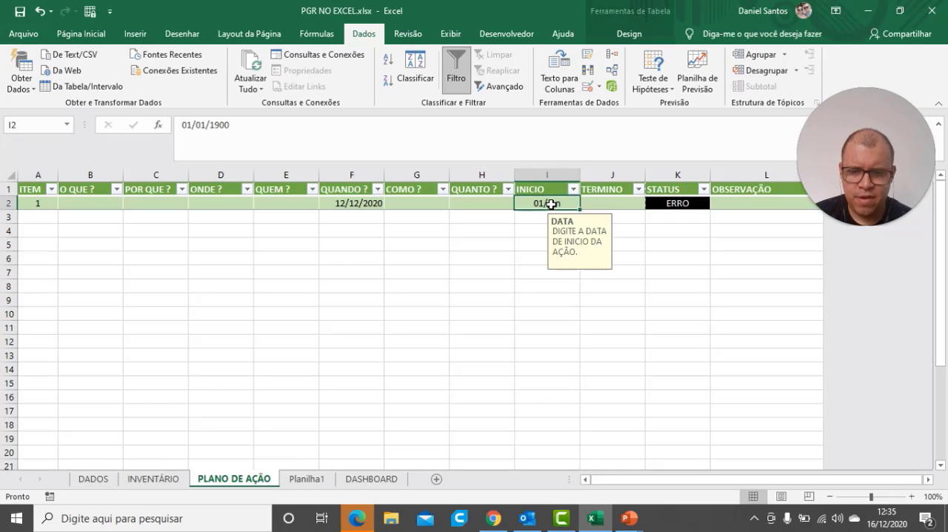
left_click(612, 208)
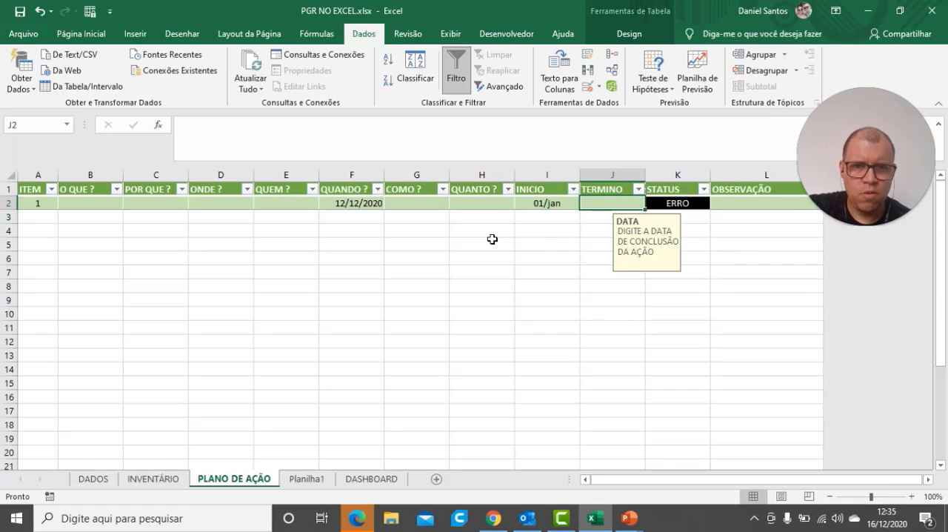
left_click(343, 203)
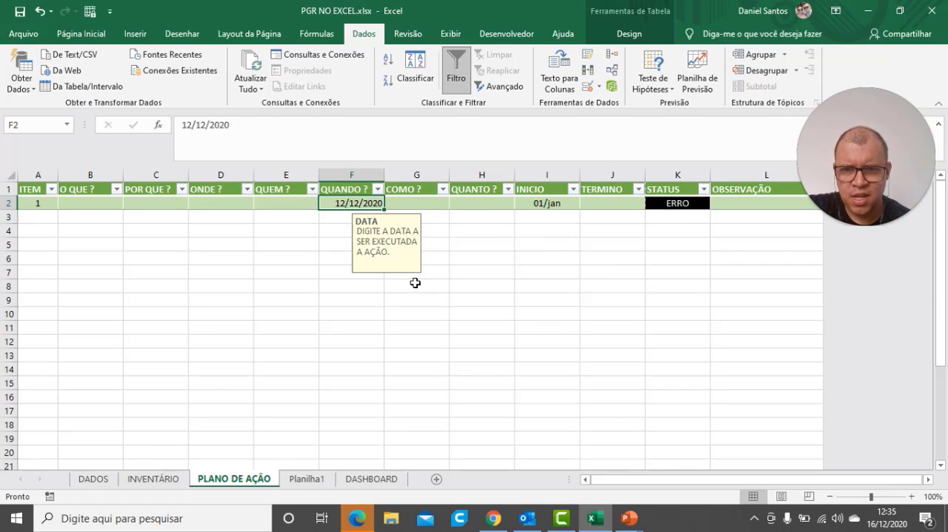
Test the INICIO cell's error alert by inserting YFCFC into its date, and cancel the entry
double_click(541, 204)
type("YFCFC01/1900")
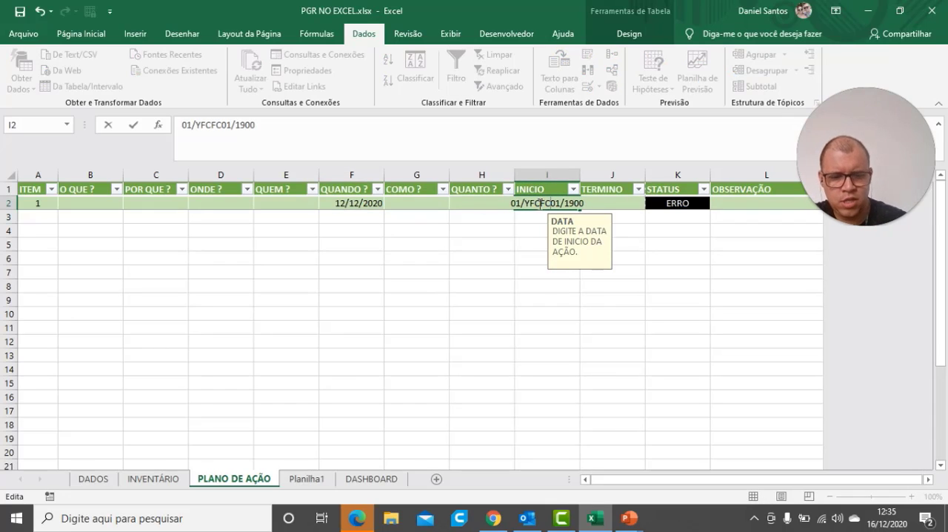
key("Return")
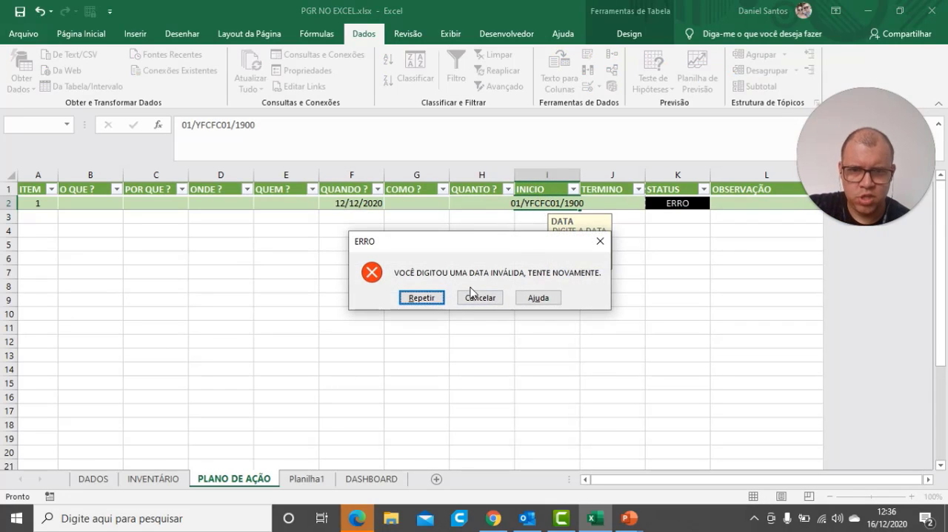
left_click(478, 298)
Test the TERMINO cell's error alert by entering CC, and cancel the entry
left_click(630, 204)
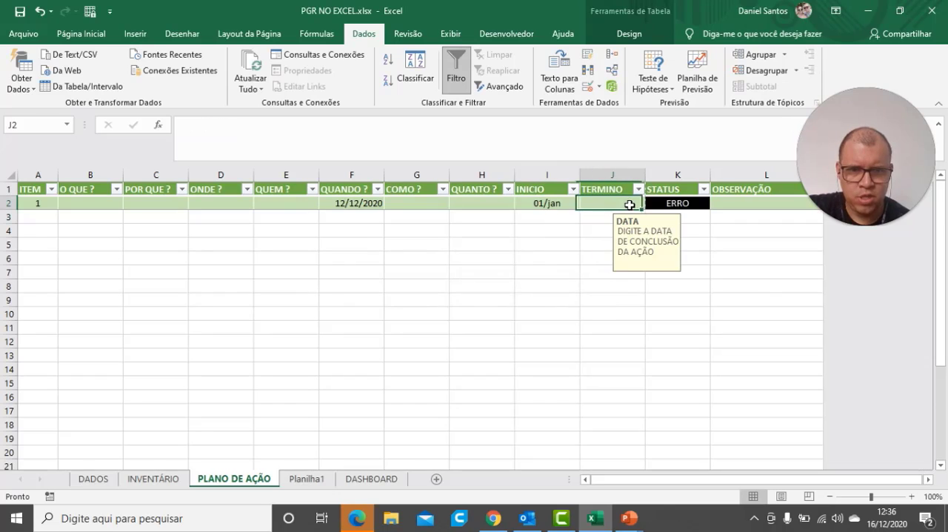
type("CC")
key("Return")
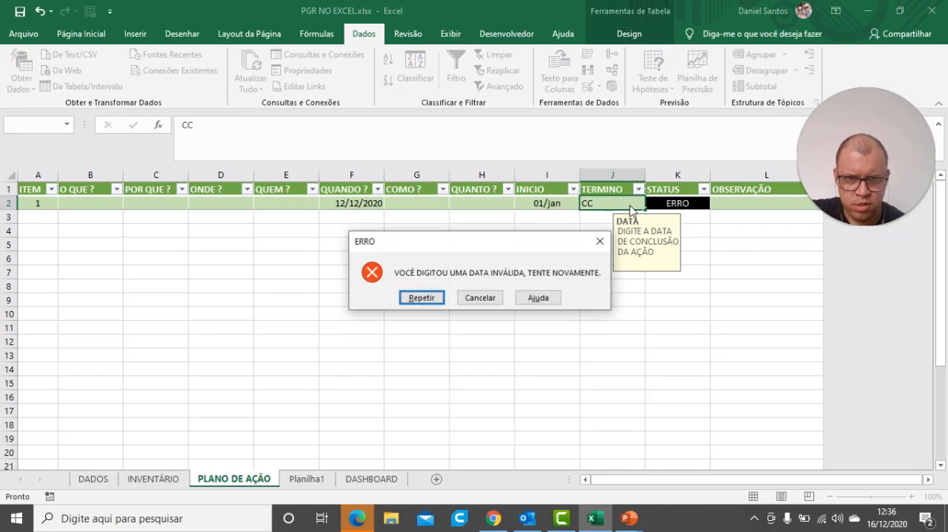
left_click(480, 297)
left_click(510, 339)
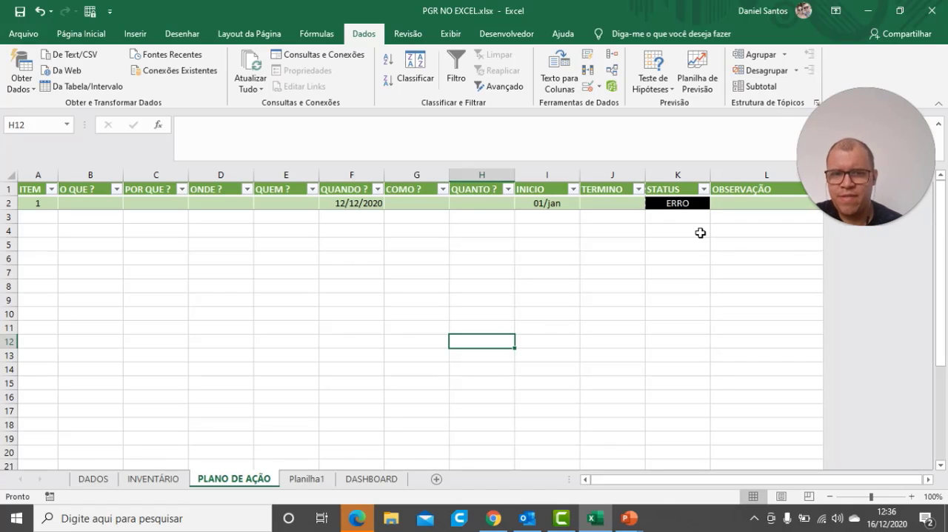
mouse_move(914, 137)
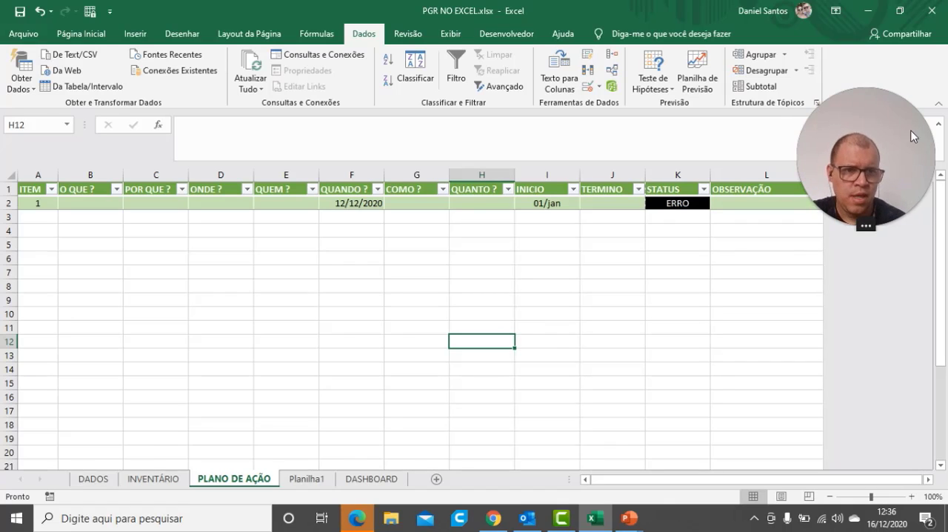
left_click_drag(914, 136, 407, 343)
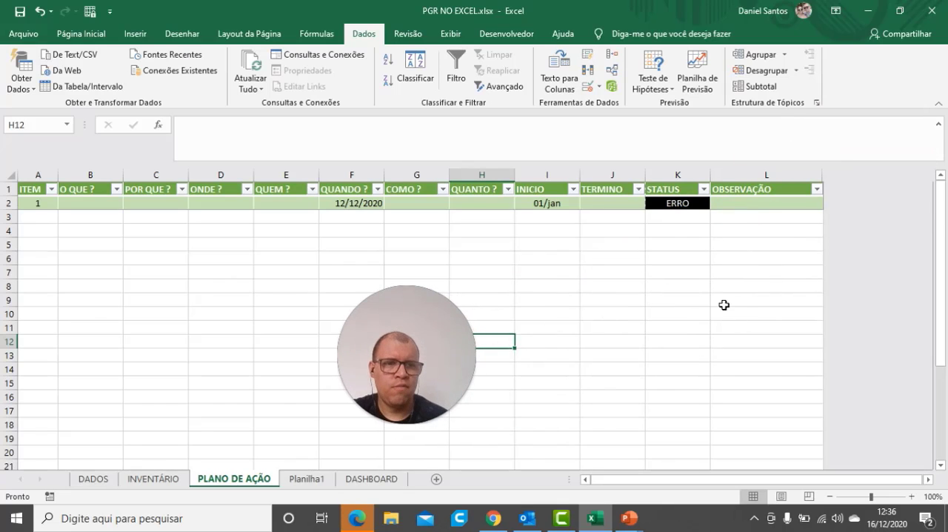
Unhide all the columns after OBSERVAÇÃO by selecting from column L through XFD and resizing the selection
left_click(814, 171)
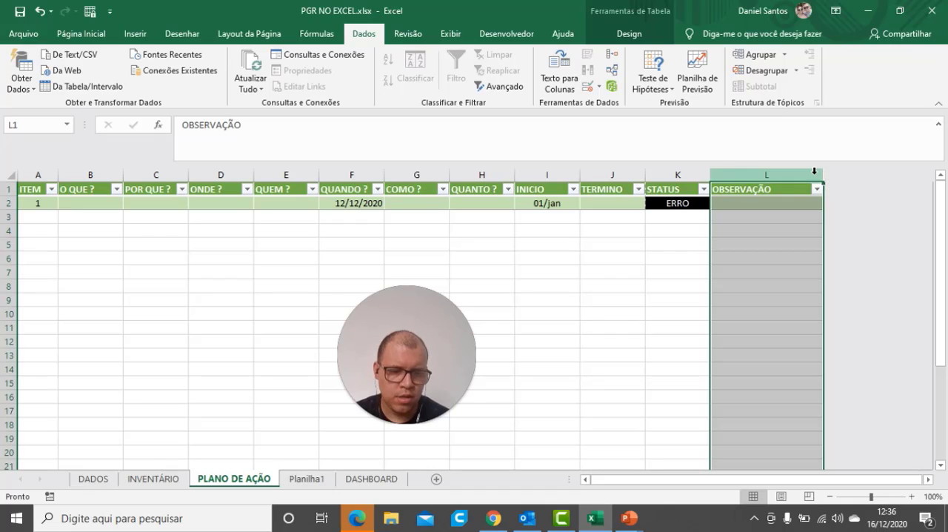
key("Left")
key("Right")
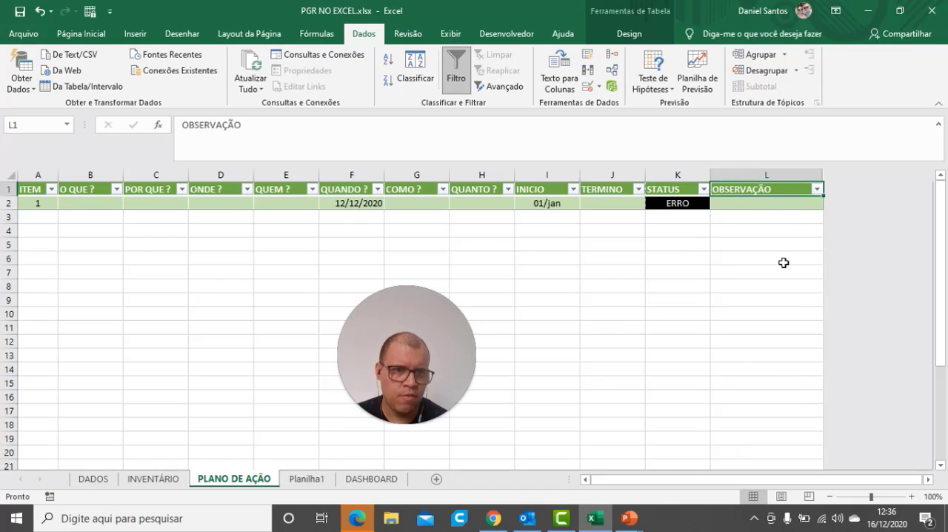
left_click(784, 263)
left_click(803, 172)
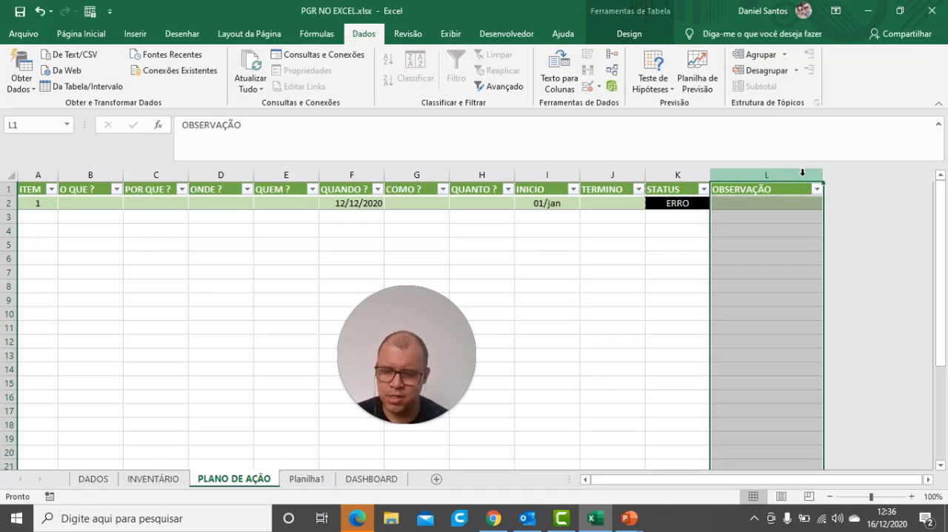
left_click(803, 172)
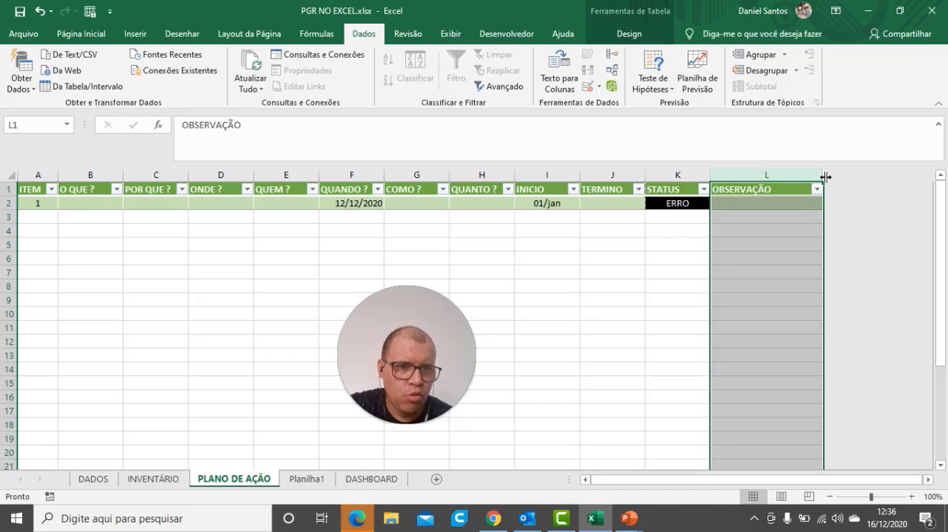
left_click_drag(826, 177, 860, 178)
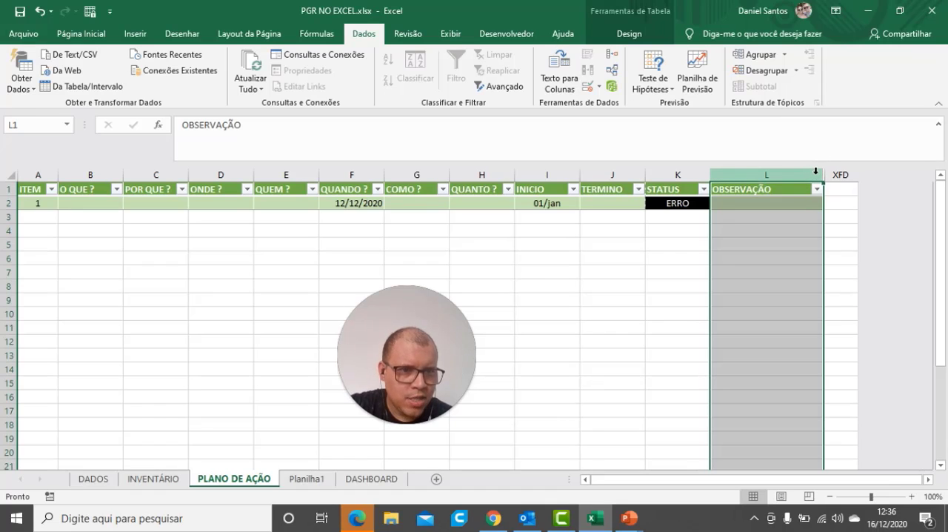
key("ctrl+shift+Right")
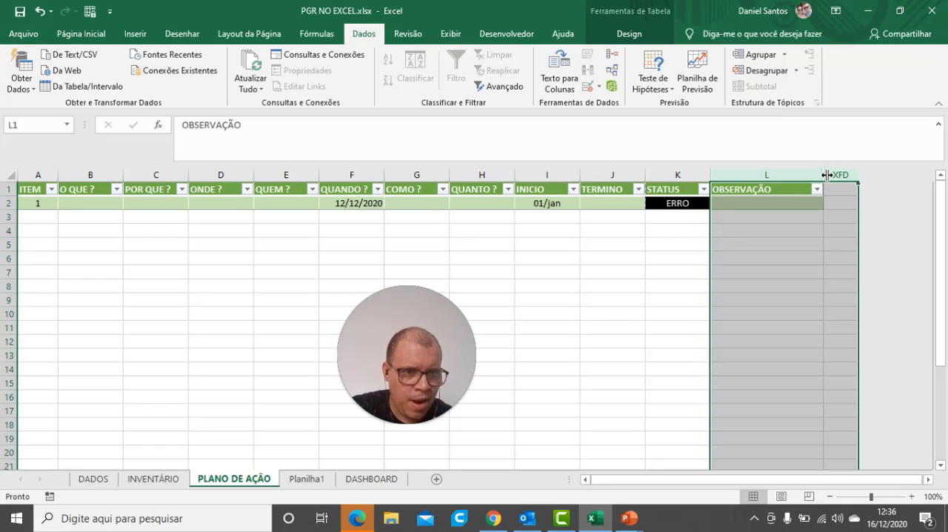
left_click_drag(830, 177, 857, 182)
left_click(843, 243)
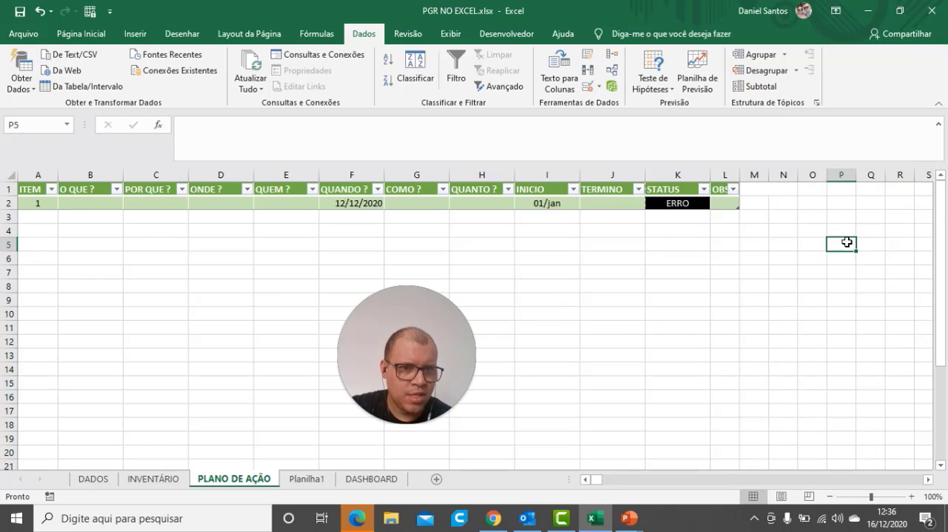
Widen columns L through XFD equally so the OBSERVAÇÃO header fits, and return to the start of the sheet
left_click(727, 174)
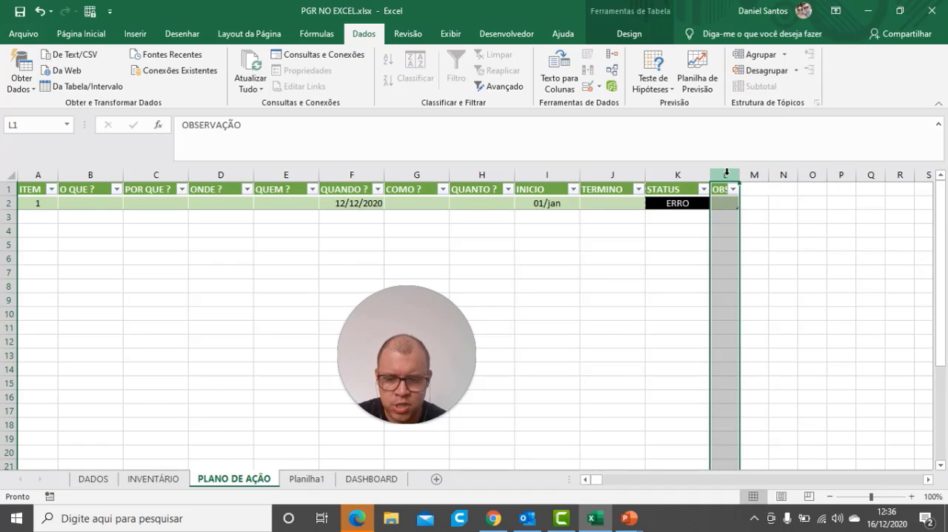
key("ctrl+shift+Right")
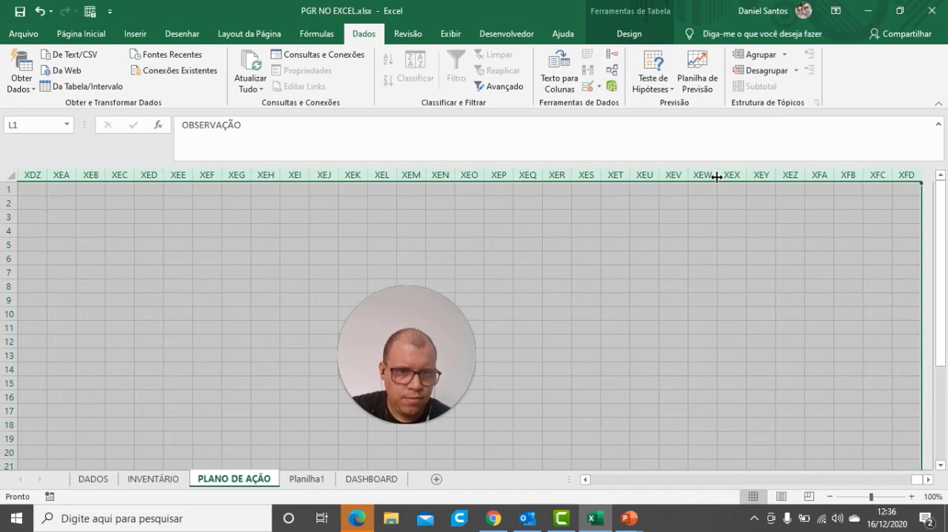
left_click_drag(717, 176, 767, 175)
left_click(688, 254)
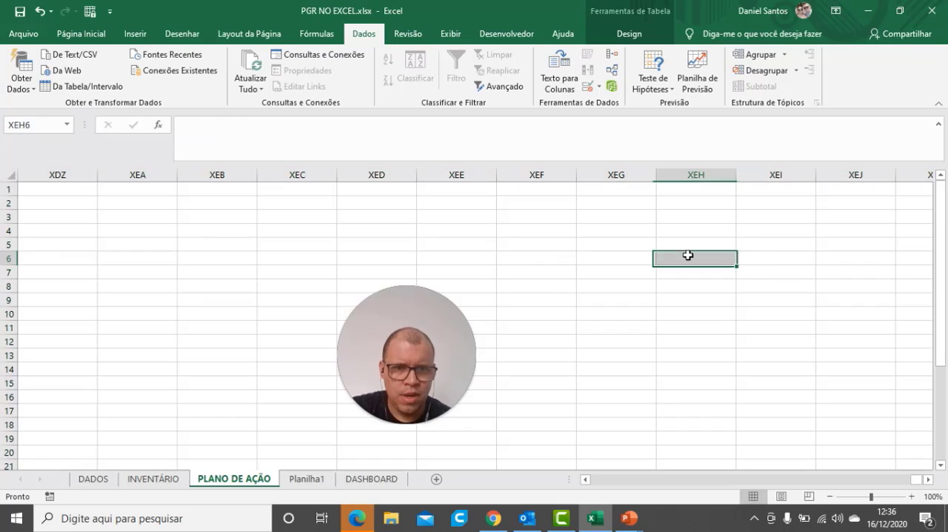
key("ctrl+Home")
key("Down")
key("Down")
key("Down")
key("Down")
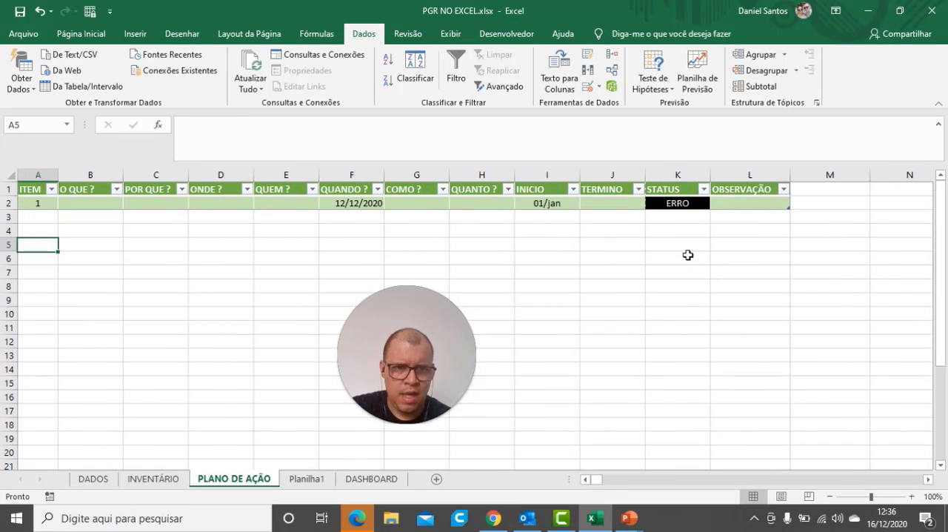
Hide columns N through XFD, leaving column M as the only blank column beside the table
left_click(902, 174)
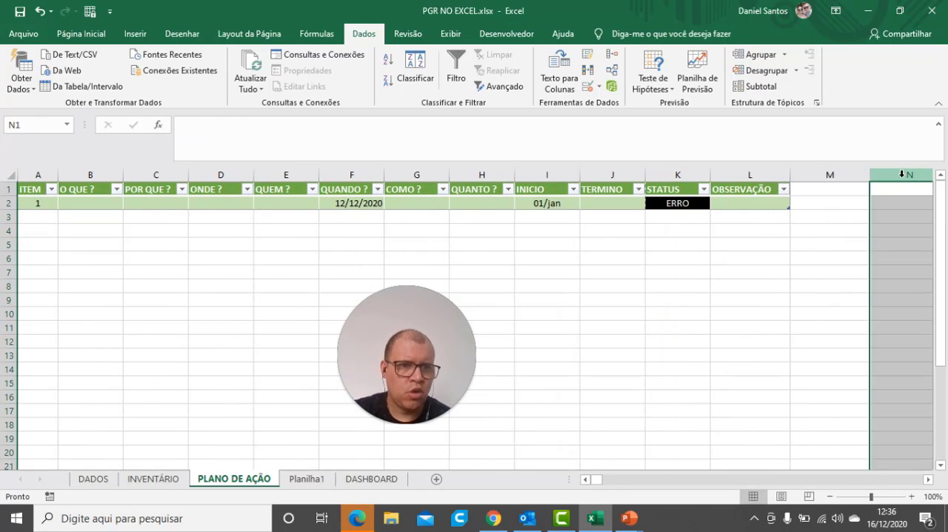
key("ctrl+shift+Right")
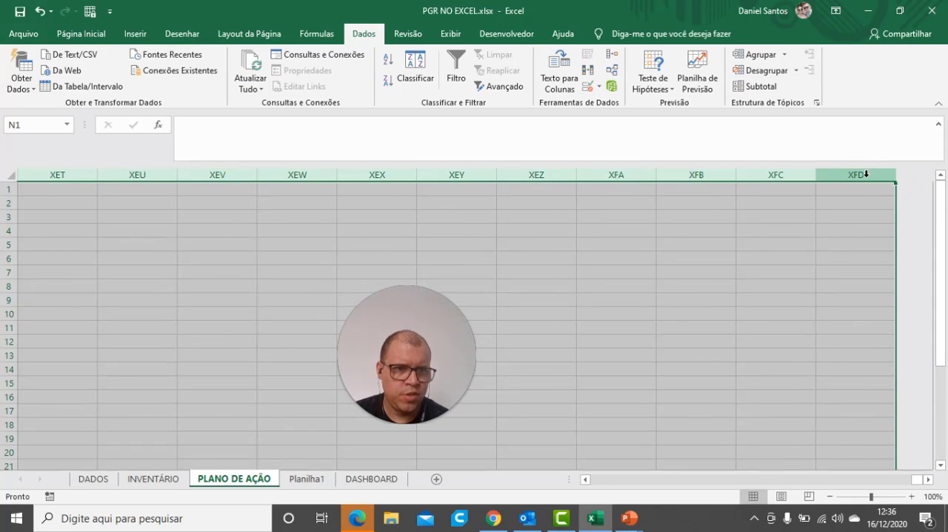
right_click(868, 181)
left_click(789, 358)
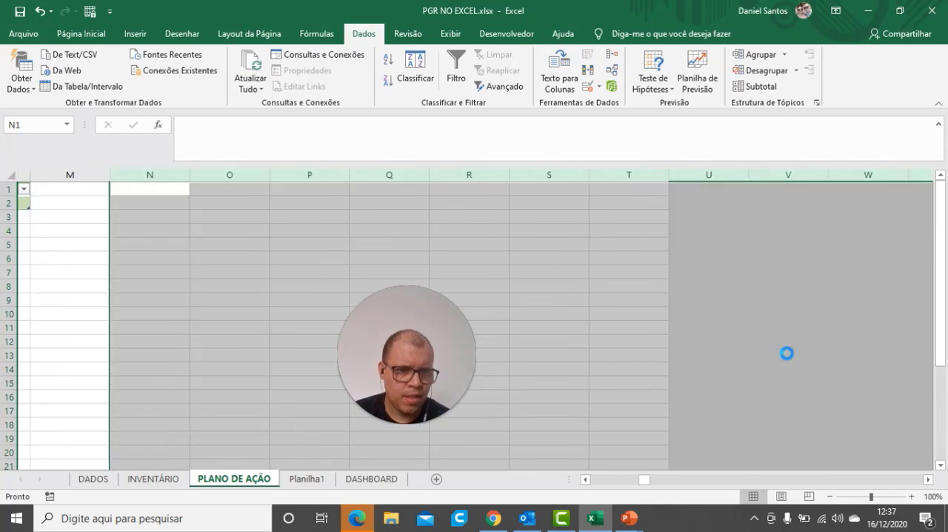
left_click_drag(625, 482, 504, 483)
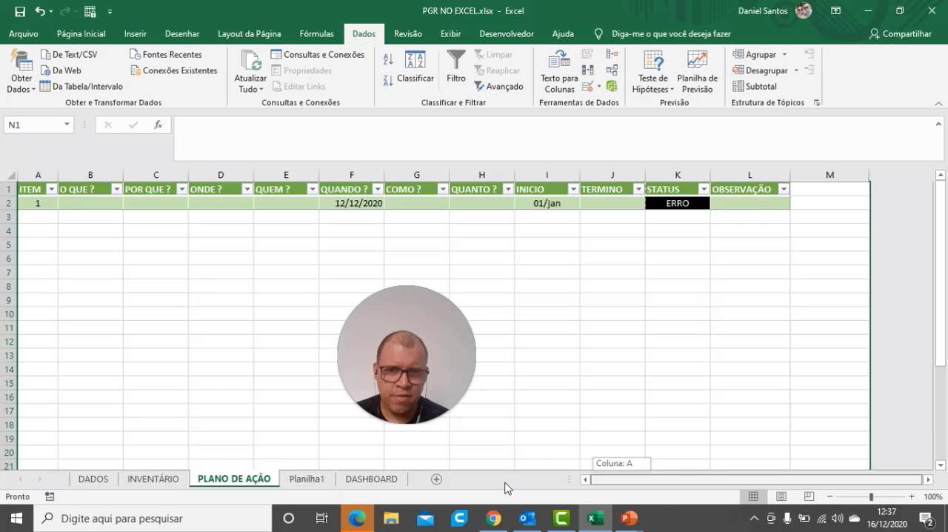
left_click(796, 316)
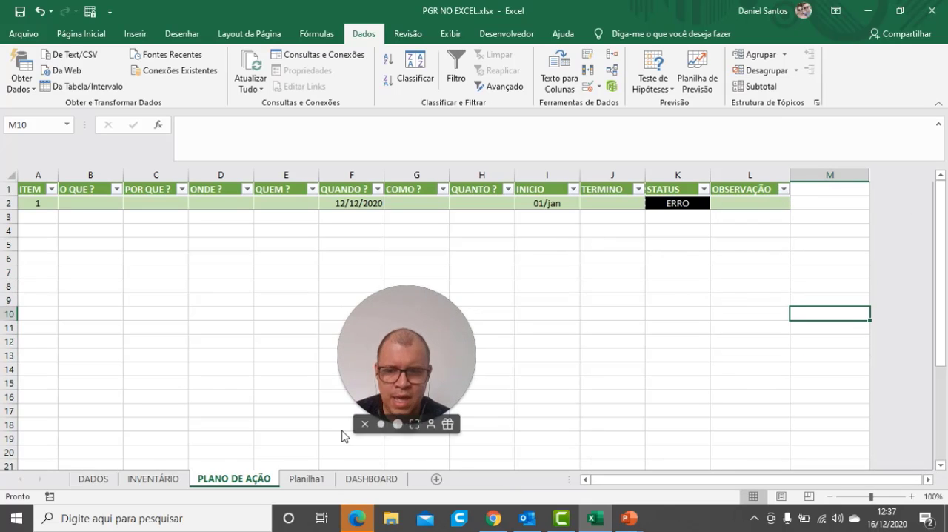
Check the printer icon beside the INVENTÁRIO table, and select cell M2 on the PLANO DE AÇÃO sheet
left_click(142, 481)
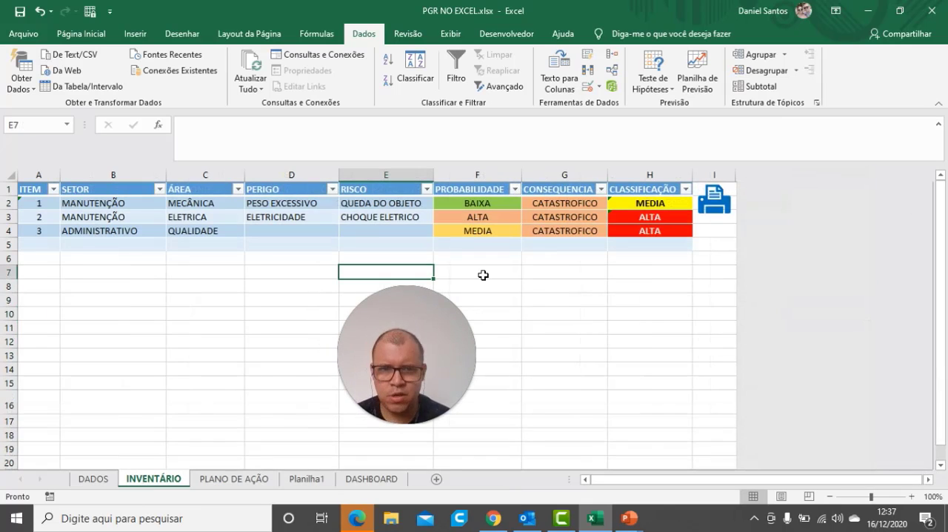
left_click(721, 207)
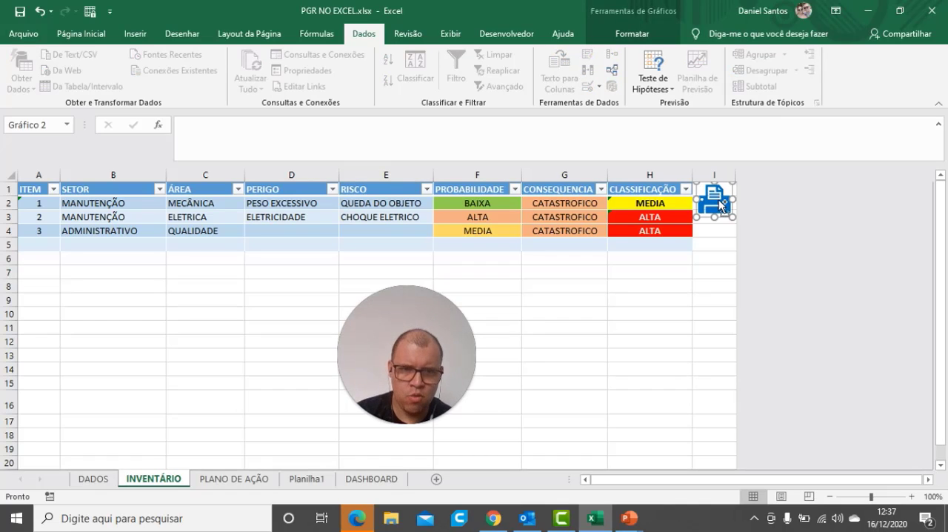
left_click(226, 485)
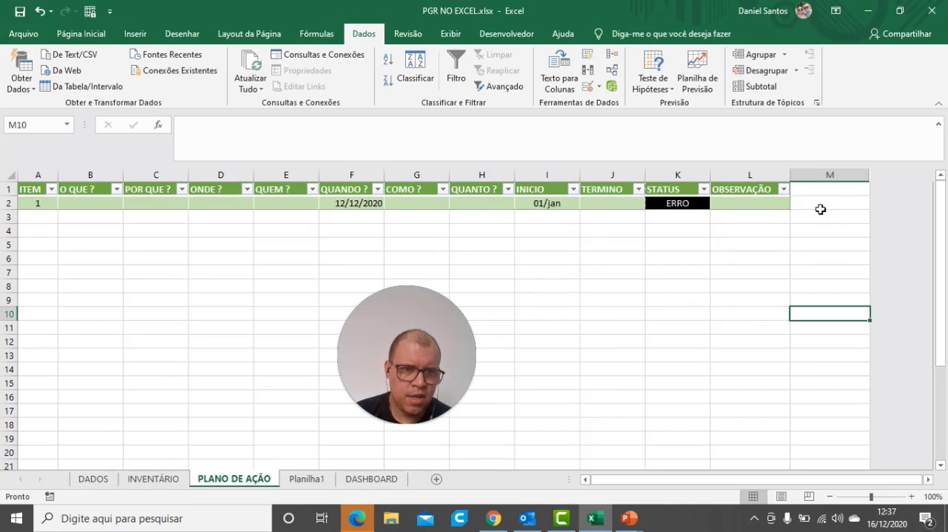
key("Up")
key("Up")
key("Up")
key("Up")
key("Up")
key("Up")
key("Up")
key("Up")
key("Up")
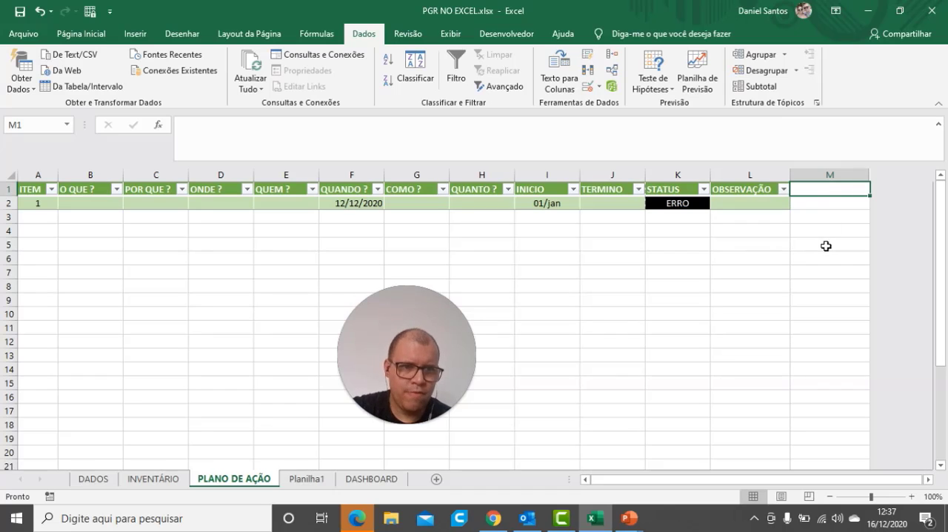
left_click(828, 243)
left_click(823, 204)
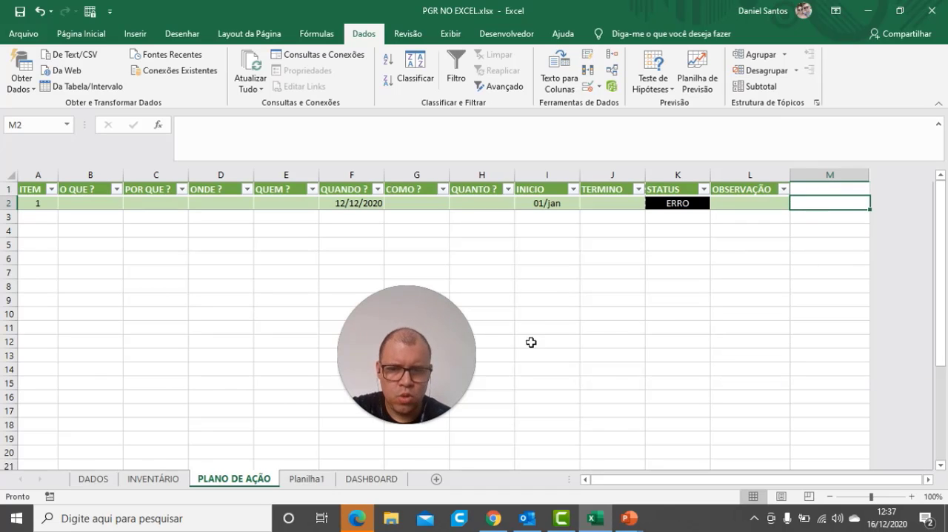
Copy the printer icon from INVENTÁRIO into PLANO DE AÇÃO and position it near the top of column M
left_click(175, 480)
left_click(726, 213, "ctrl")
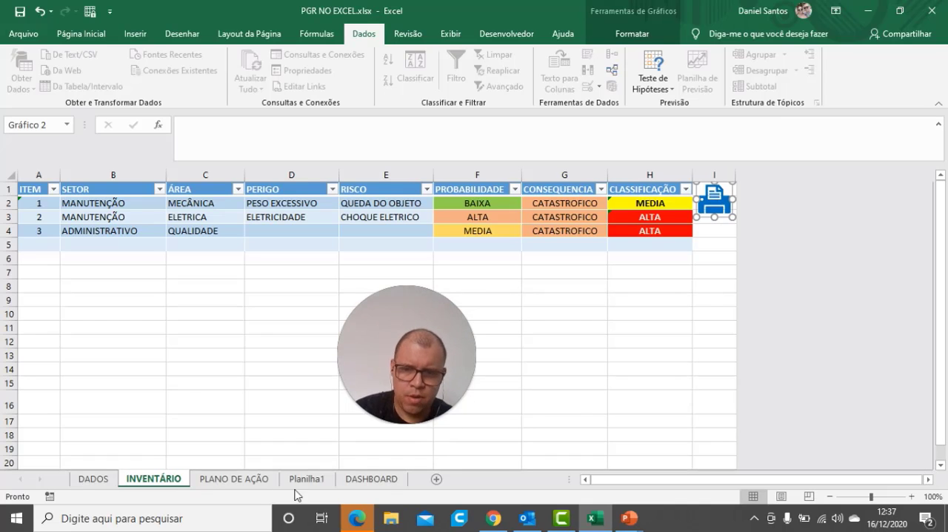
left_click(237, 481)
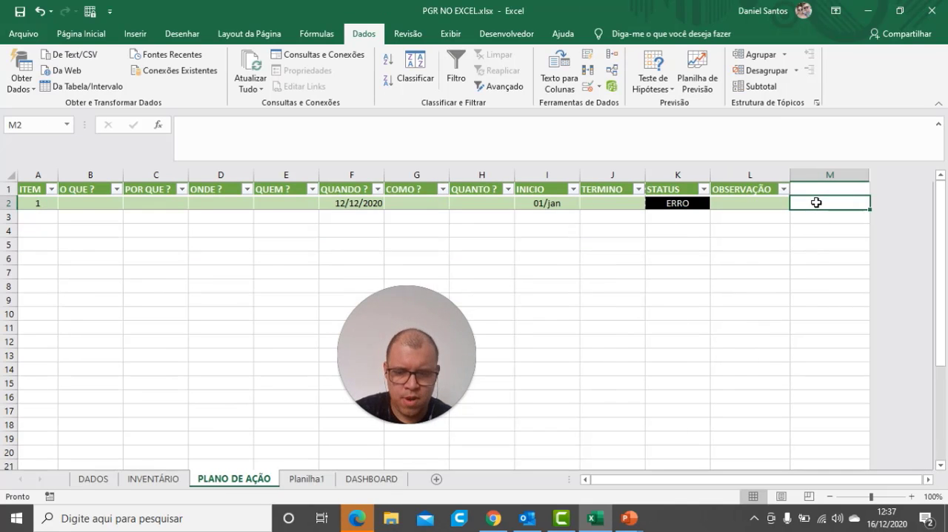
key("ctrl+v")
left_click_drag(814, 219, 834, 210)
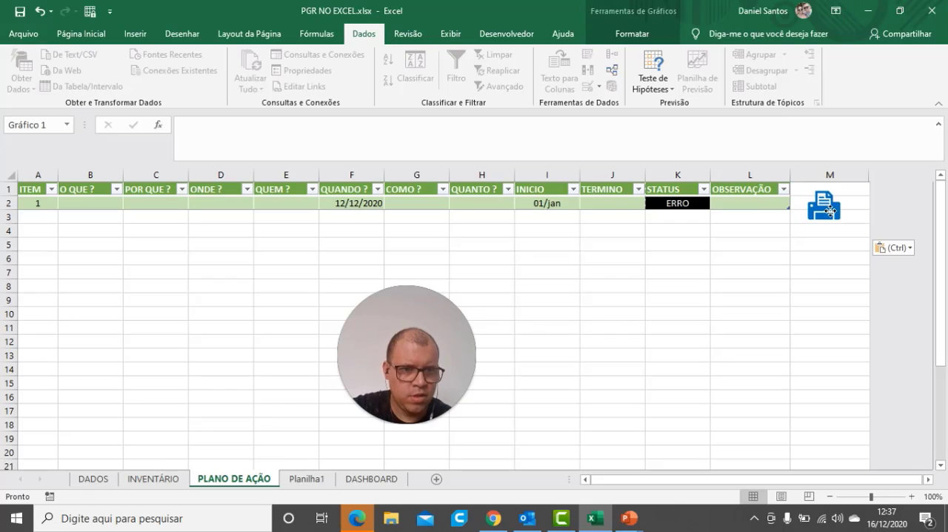
left_click(811, 272)
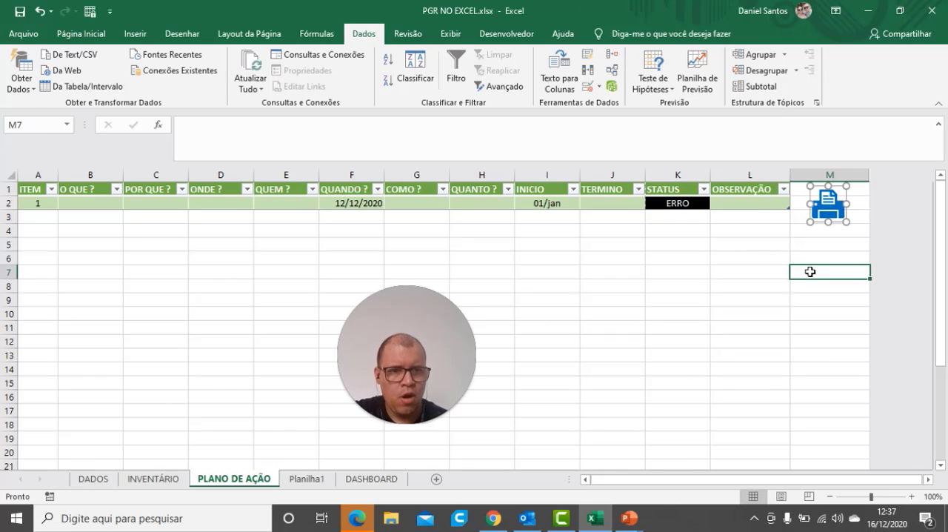
Test the pasted printer icon's macro twice, dismissing the alert each time
left_click(833, 215)
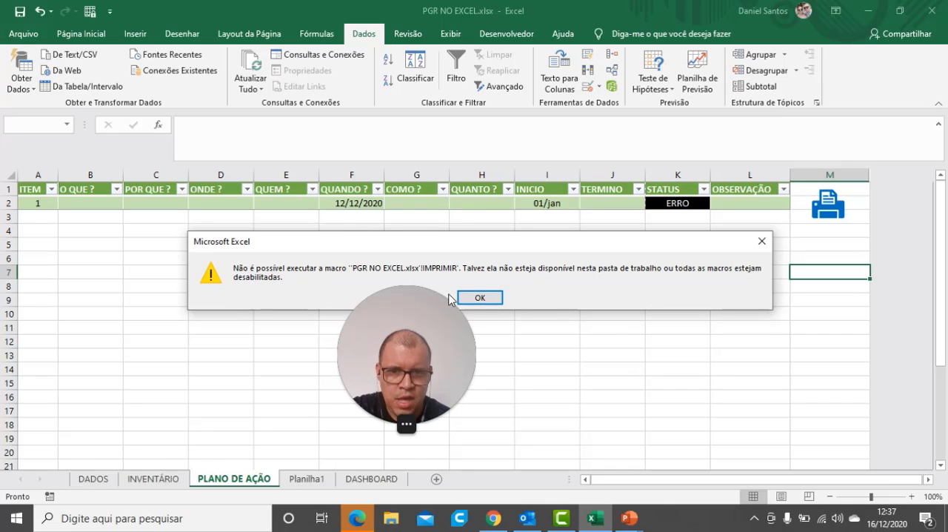
left_click(478, 298)
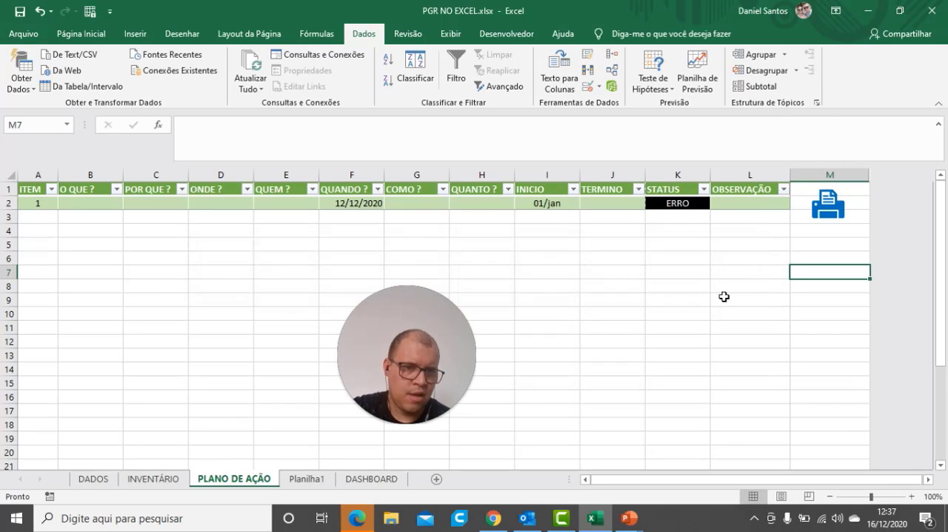
left_click(720, 296)
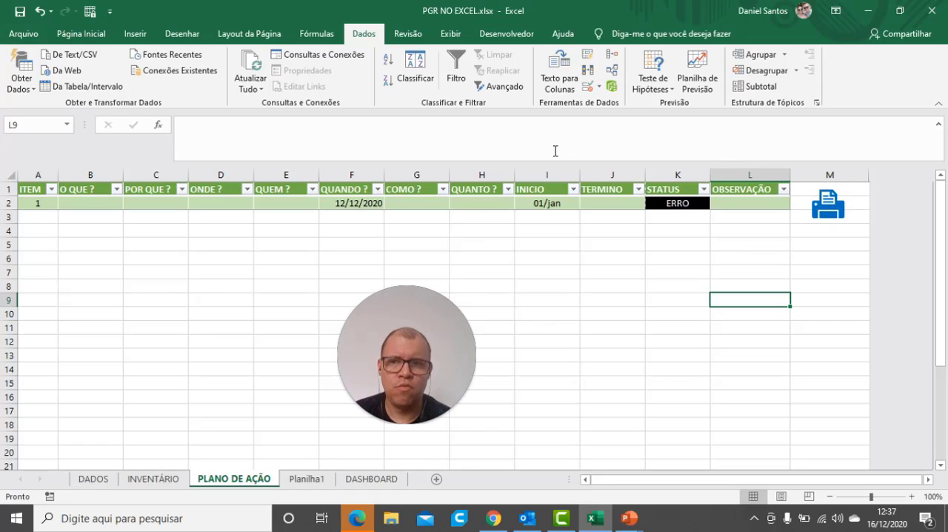
left_click(834, 210)
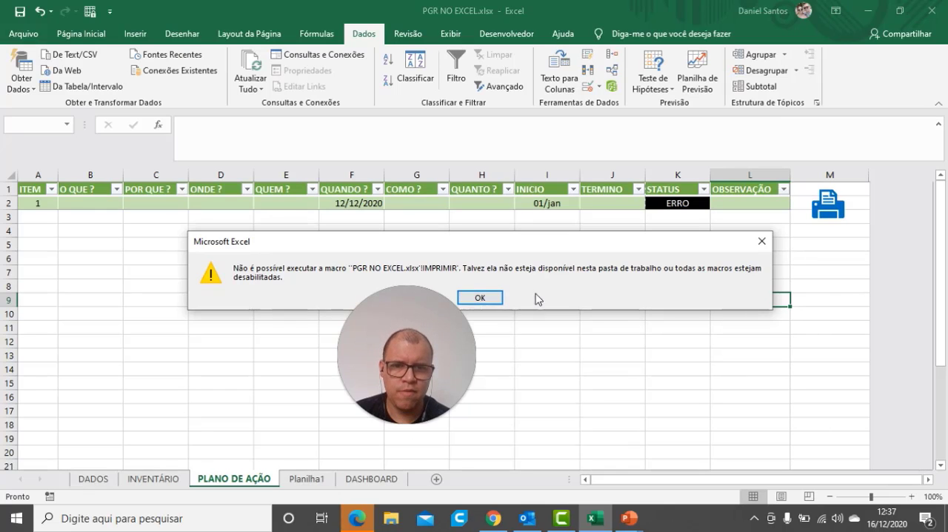
left_click(466, 298)
Check which macro is assigned to the printer icon in column M, and cancel without changing it
left_click(833, 210, "ctrl")
right_click(833, 210)
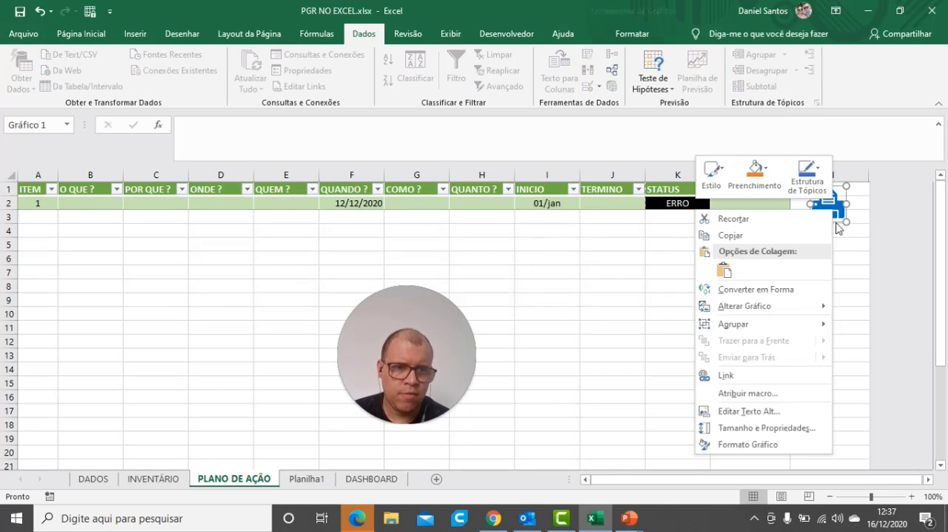
left_click(749, 393)
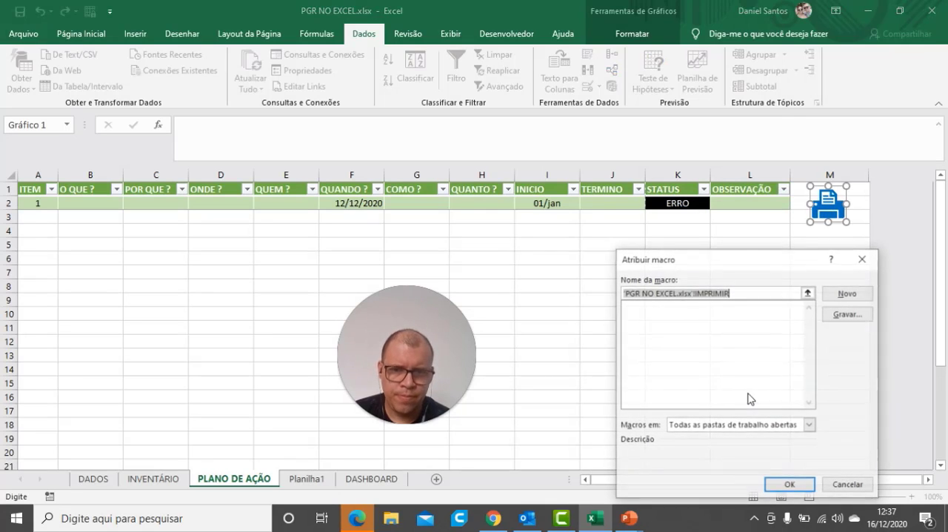
left_click(721, 313)
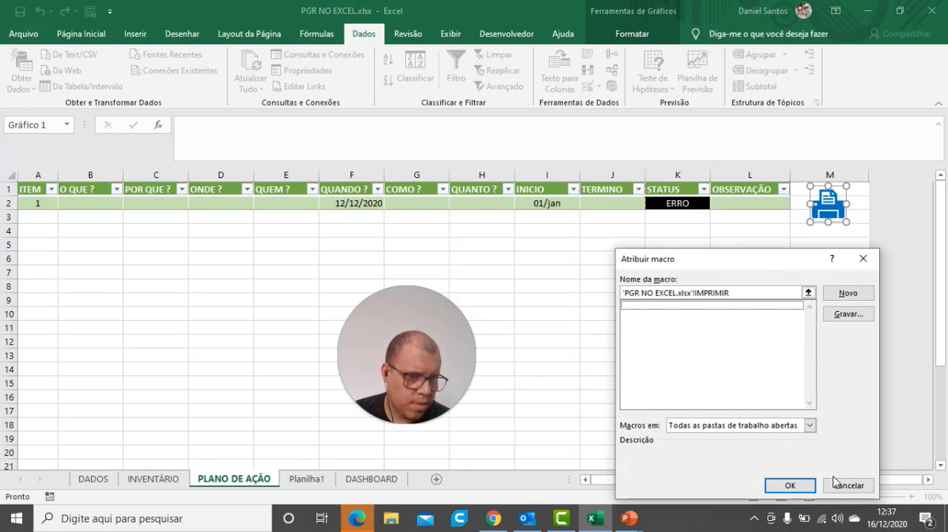
left_click(837, 484)
left_click(812, 313)
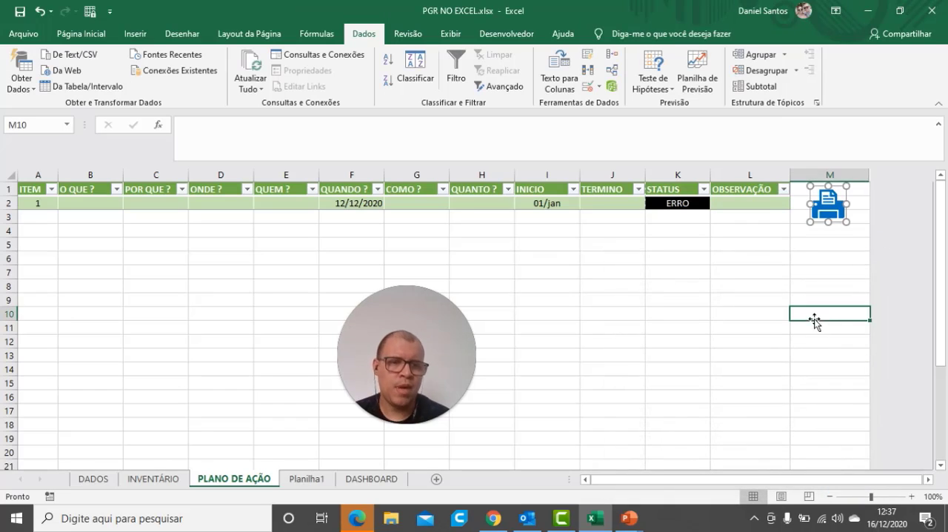
Test the printer icon's macro once more, dismiss the alert, and nudge the icon slightly up and to the left within column M
left_click(829, 213)
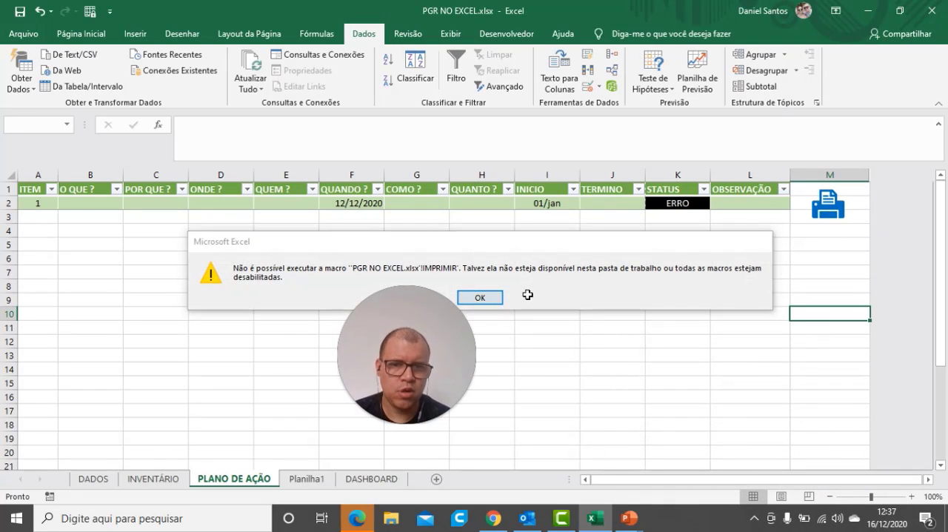
key("Return")
right_click(819, 205)
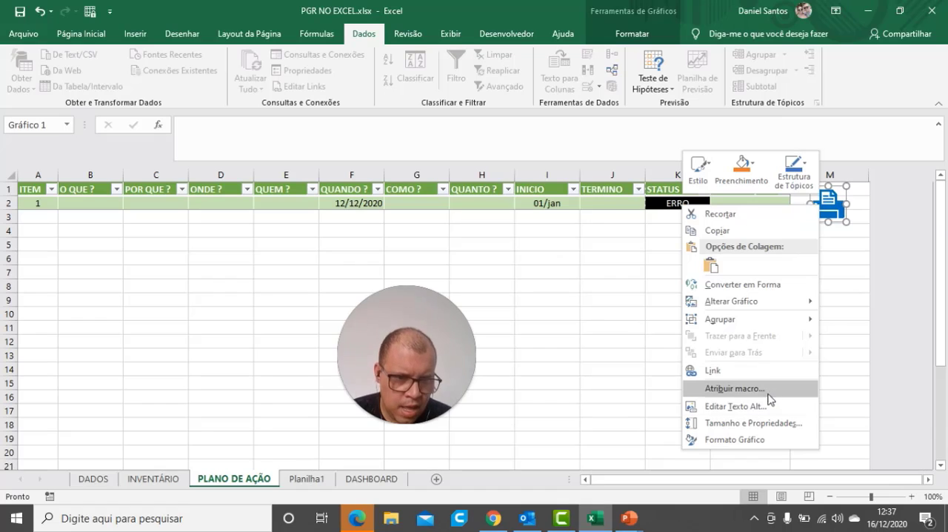
left_click(858, 307)
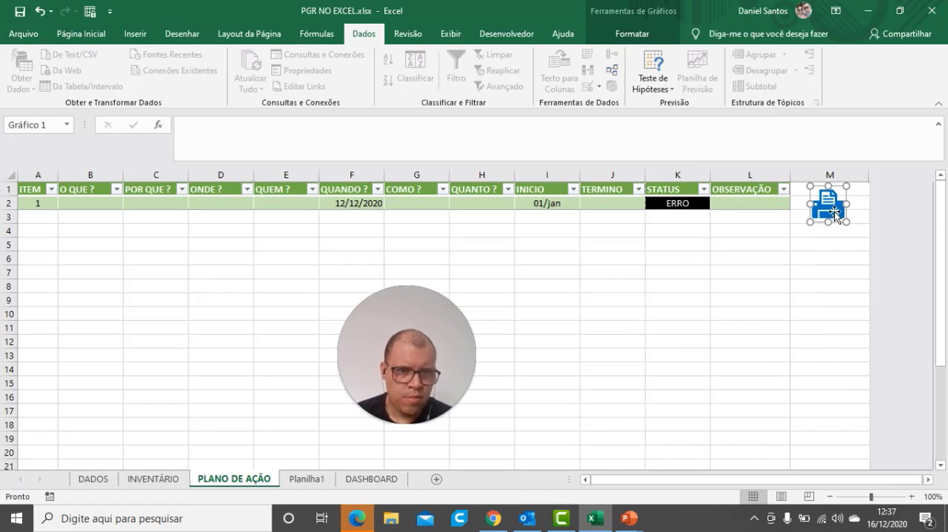
left_click_drag(831, 214, 825, 211)
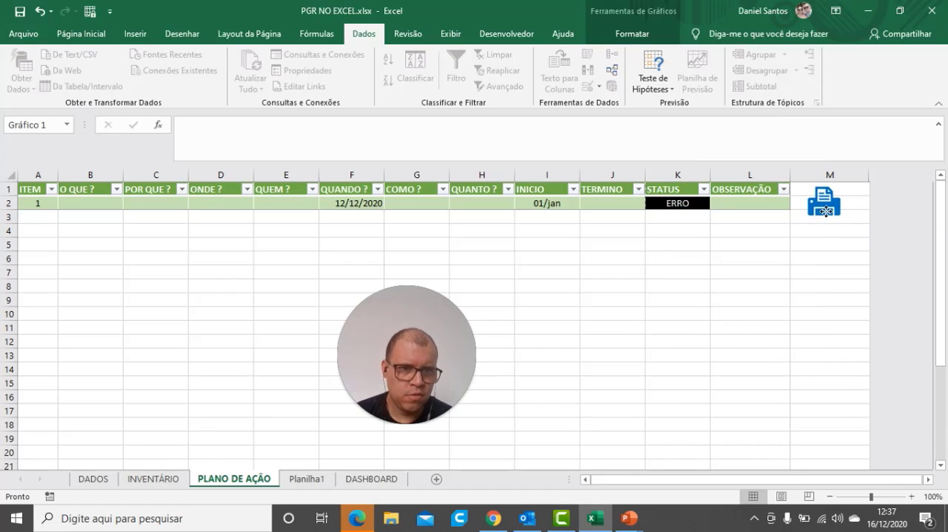
left_click(828, 271)
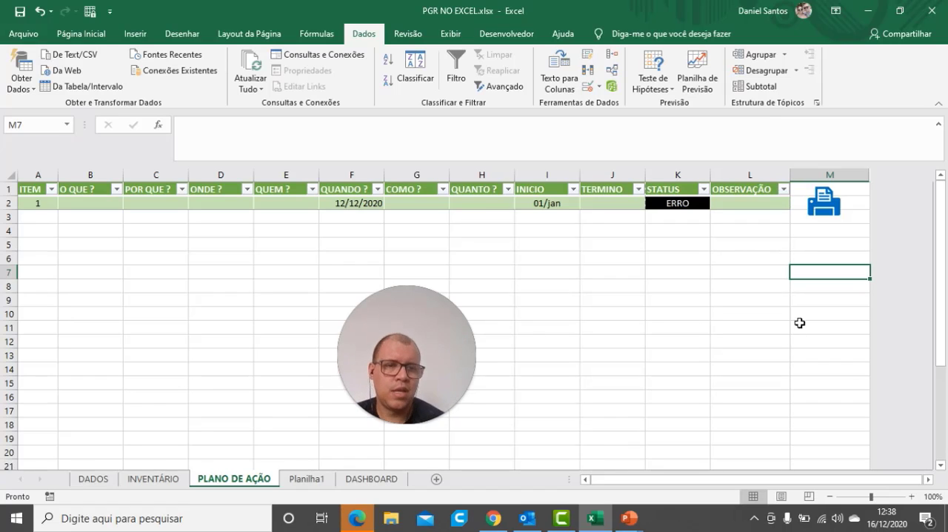
Test the printer icon's macro on both PLANO DE AÇÃO and INVENTÁRIO, dismissing each alert, and return to PLANO DE AÇÃO
left_click(824, 204)
left_click(481, 298)
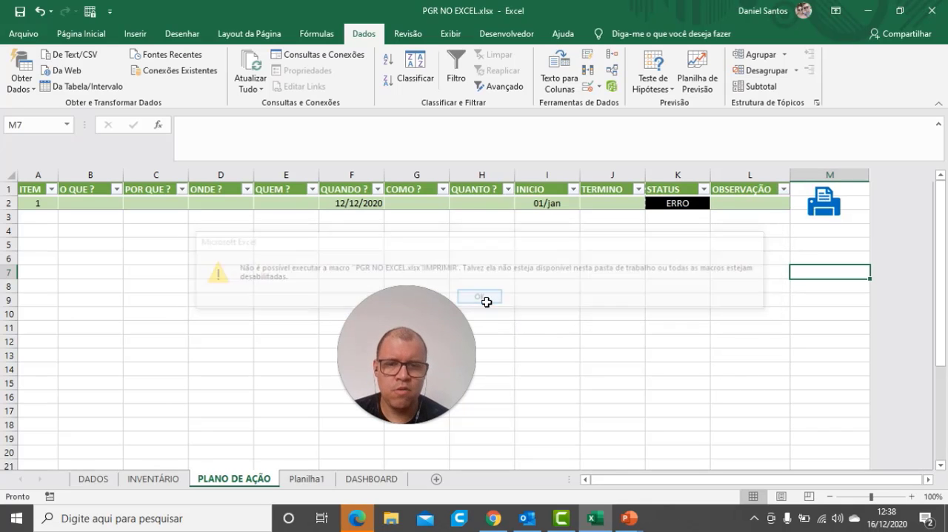
left_click(172, 479)
left_click(710, 215)
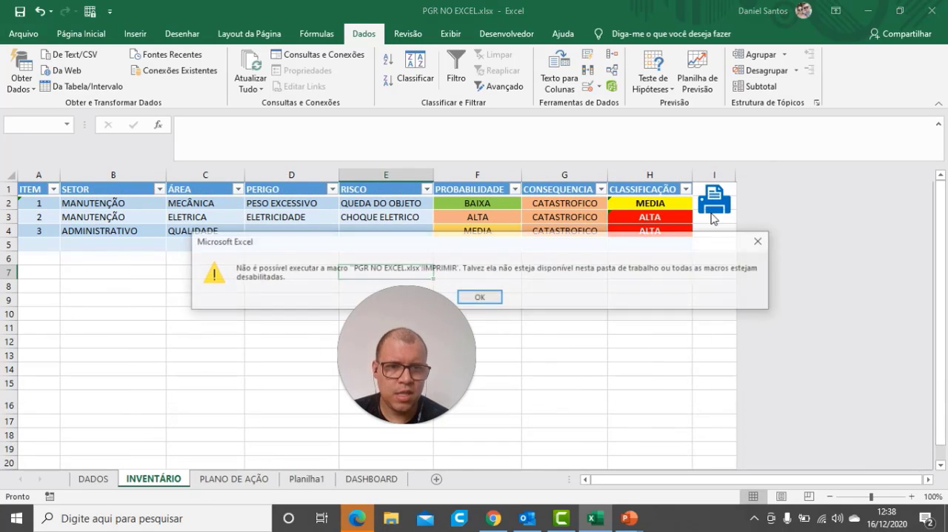
left_click(481, 298)
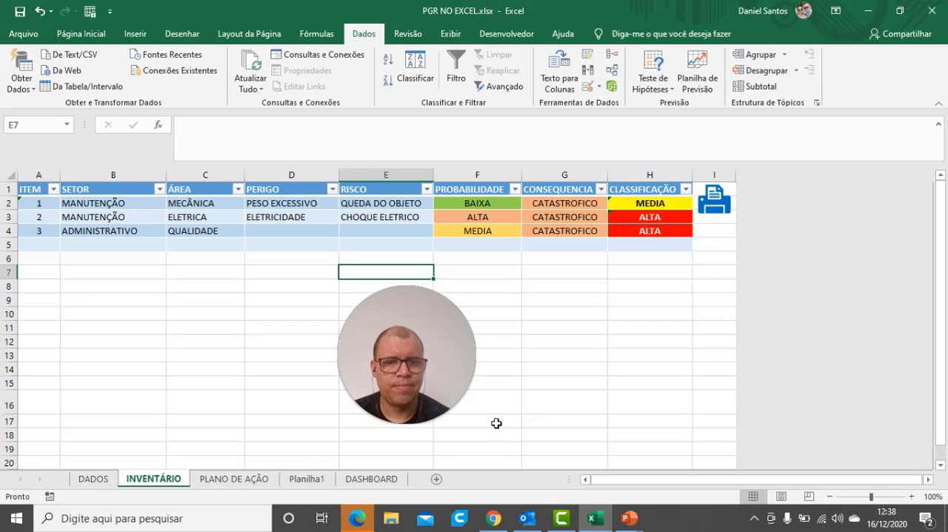
left_click(527, 394)
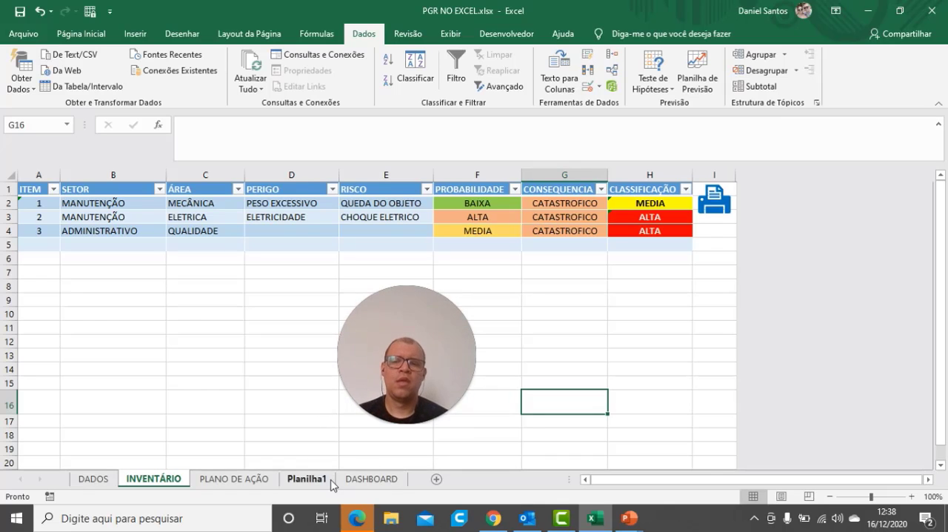
left_click(249, 482)
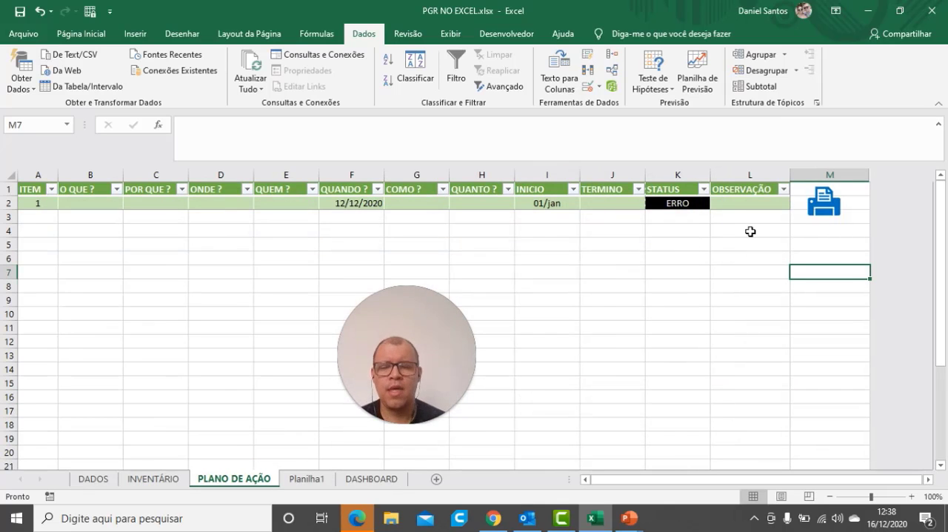